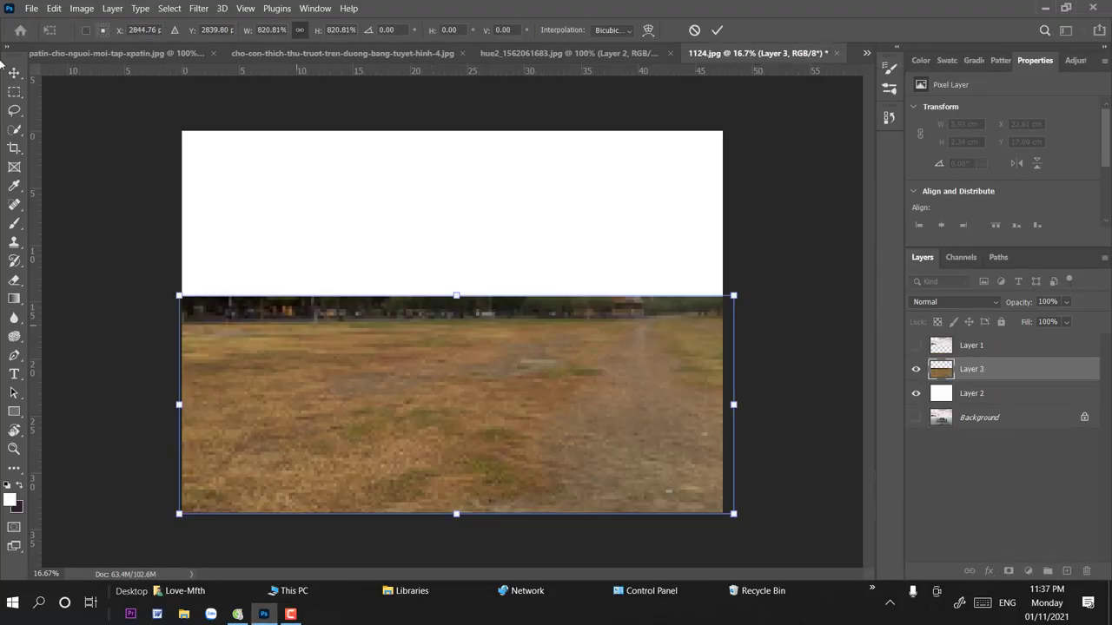
# Step: Mask the grass layer and fade its tree line into white with a black-to-white gradient
pyautogui.click(1008, 571)
pyautogui.click(14, 298)
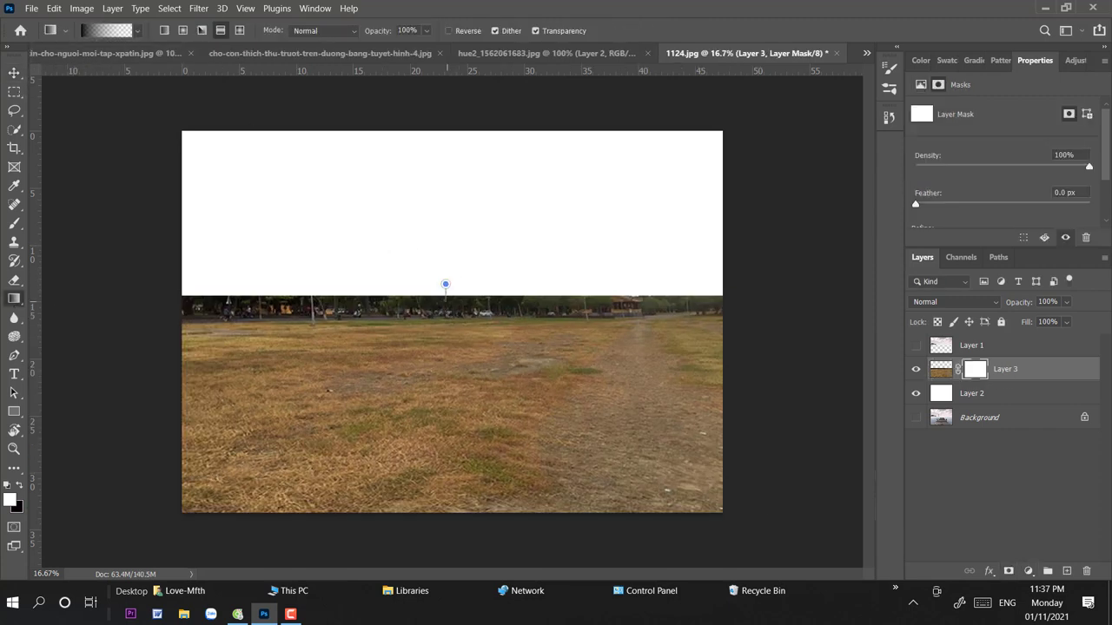
pyautogui.moveTo(446, 284); pyautogui.dragTo(446, 318)
pyautogui.moveTo(443, 259); pyautogui.dragTo(446, 333)
# Step: Show the cloud sky layer, move the grass above it, and add a new empty layer
pyautogui.click(14, 72)
pyautogui.click(916, 345)
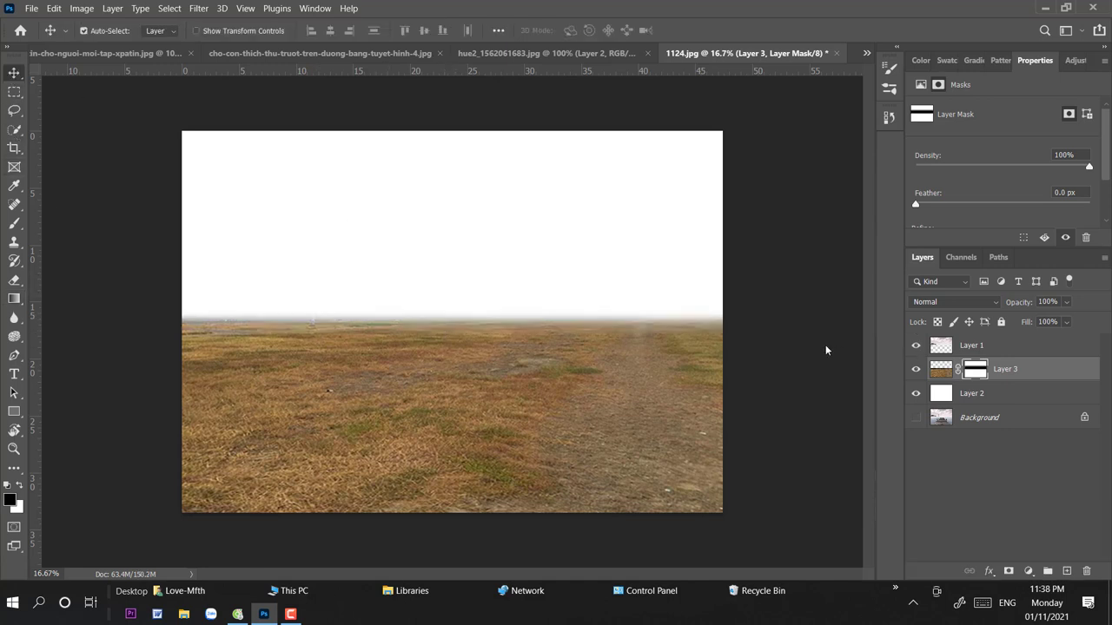
pyautogui.hotkey('ctrl', ']')
pyautogui.click(1068, 571)
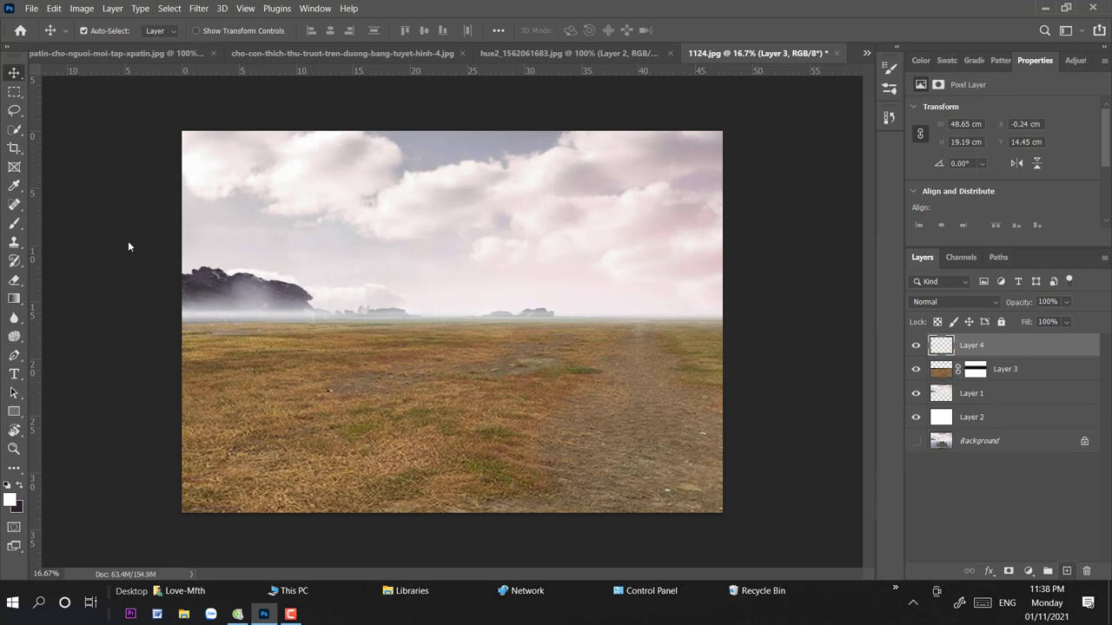
# Step: Set up a 480 px brush with light grey sampled from the hazy horizon
pyautogui.click(14, 223)
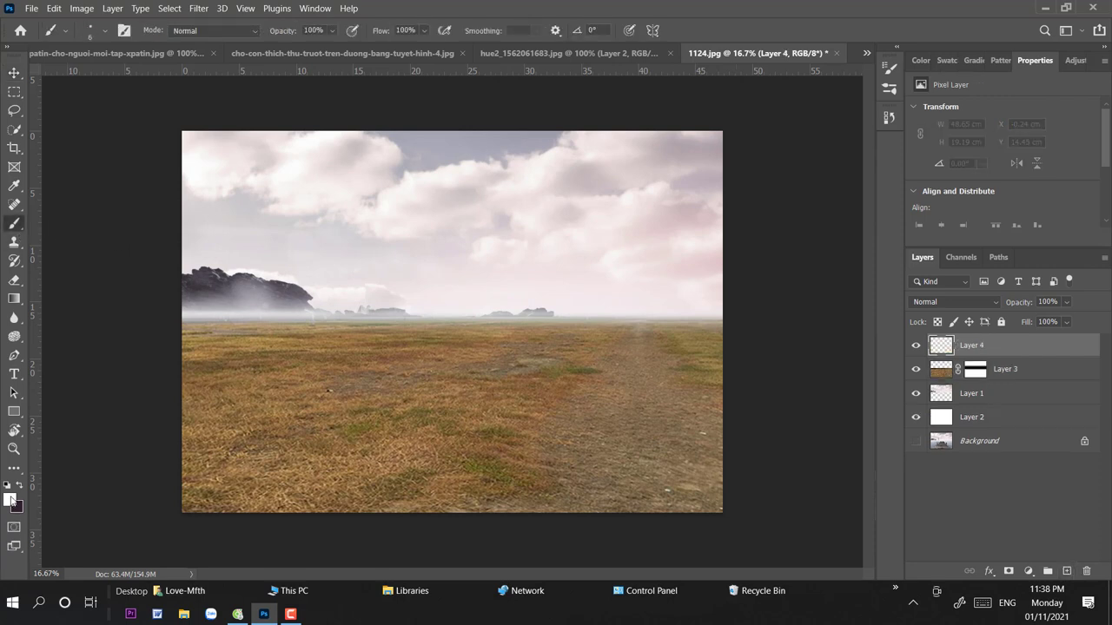
pyautogui.click(10, 500)
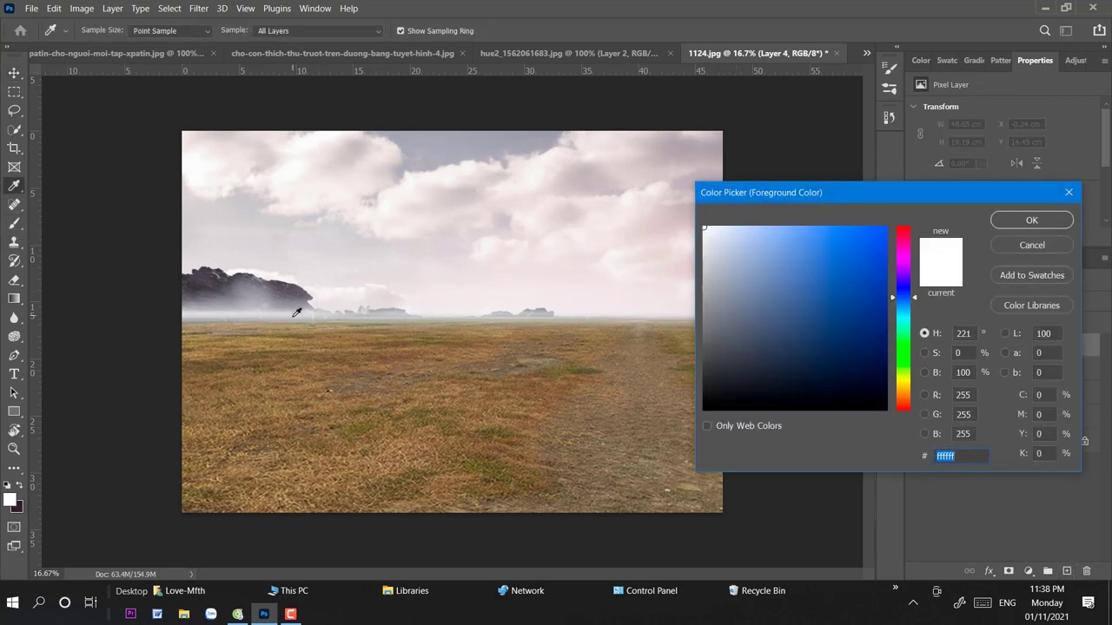
pyautogui.click(296, 313)
pyautogui.click(1029, 220)
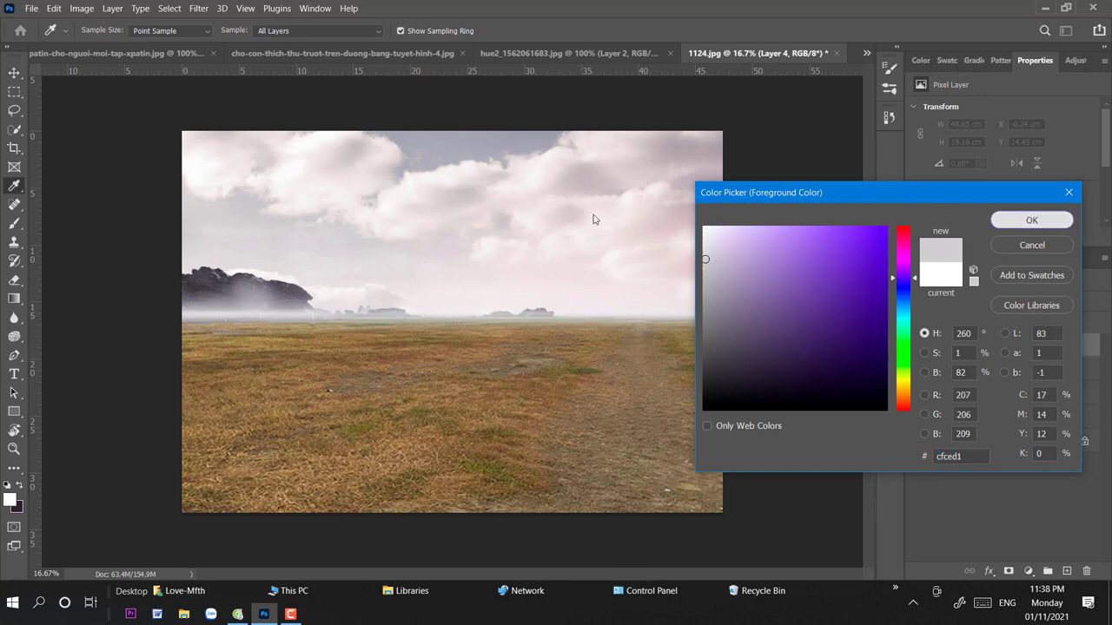
pyautogui.rightClick(335, 359)
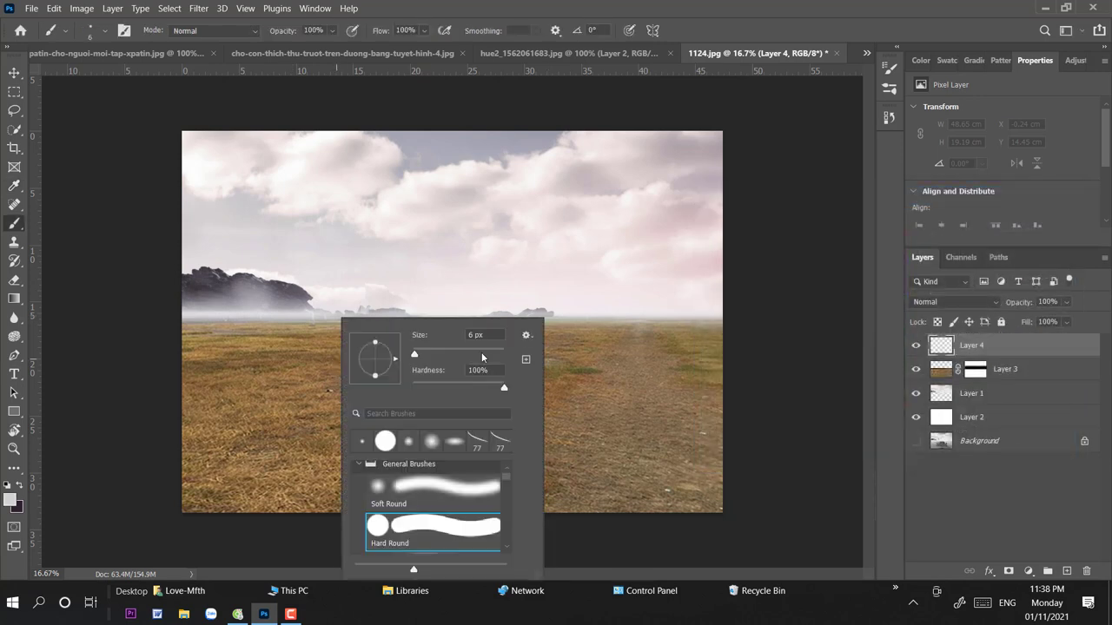
pyautogui.write('480')
pyautogui.press('Return')
# Step: Paint a grey mist band across the horizon and stretch it taller with Free Transform
pyautogui.moveTo(248, 331); pyautogui.dragTo(416, 333)
pyautogui.moveTo(583, 335); pyautogui.dragTo(707, 330)
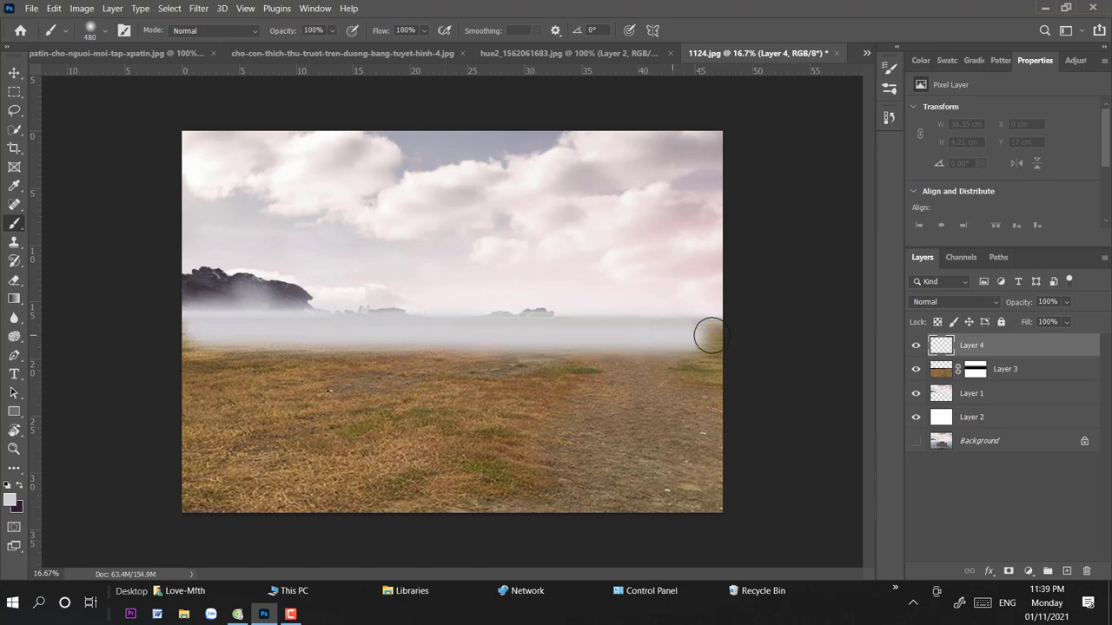
pyautogui.hotkey('ctrl', 't')
pyautogui.moveTo(452, 372)
pyautogui.mouseDown()
pyautogui.moveTo(490, 462)
pyautogui.moveTo(473, 472)
pyautogui.mouseUp()
pyautogui.moveTo(457, 131); pyautogui.dragTo(457, 107)
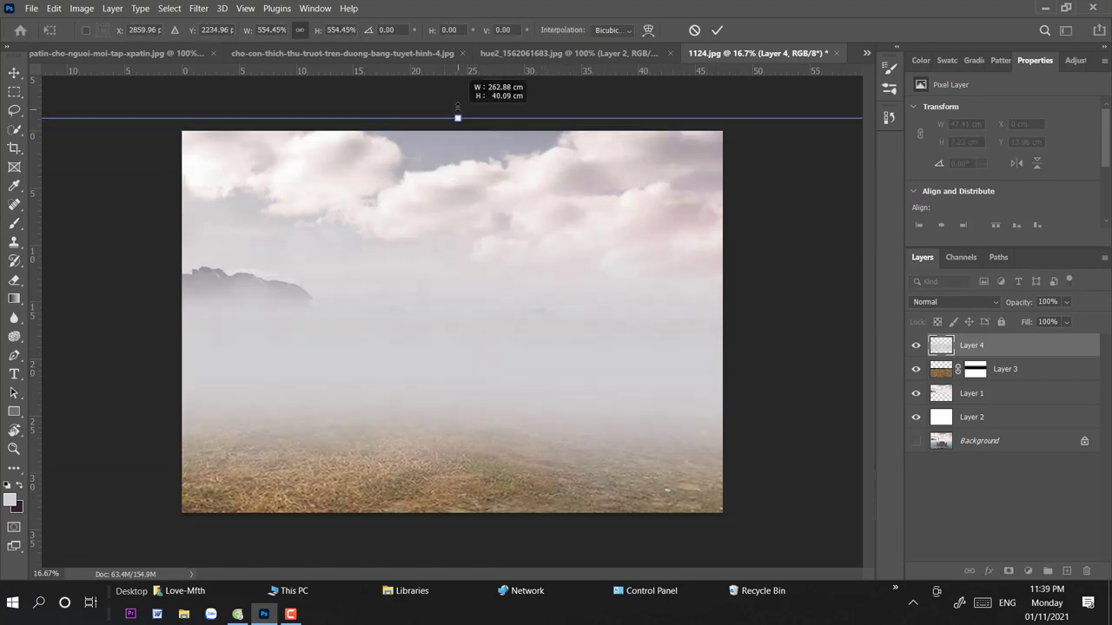
pyautogui.moveTo(464, 191); pyautogui.dragTo(464, 206)
pyautogui.press('Return')
# Step: Lower the mist layer to 45% opacity, hide it, and reselect the grass layer
pyautogui.click(1065, 301)
pyautogui.moveTo(1085, 320); pyautogui.dragTo(1045, 324)
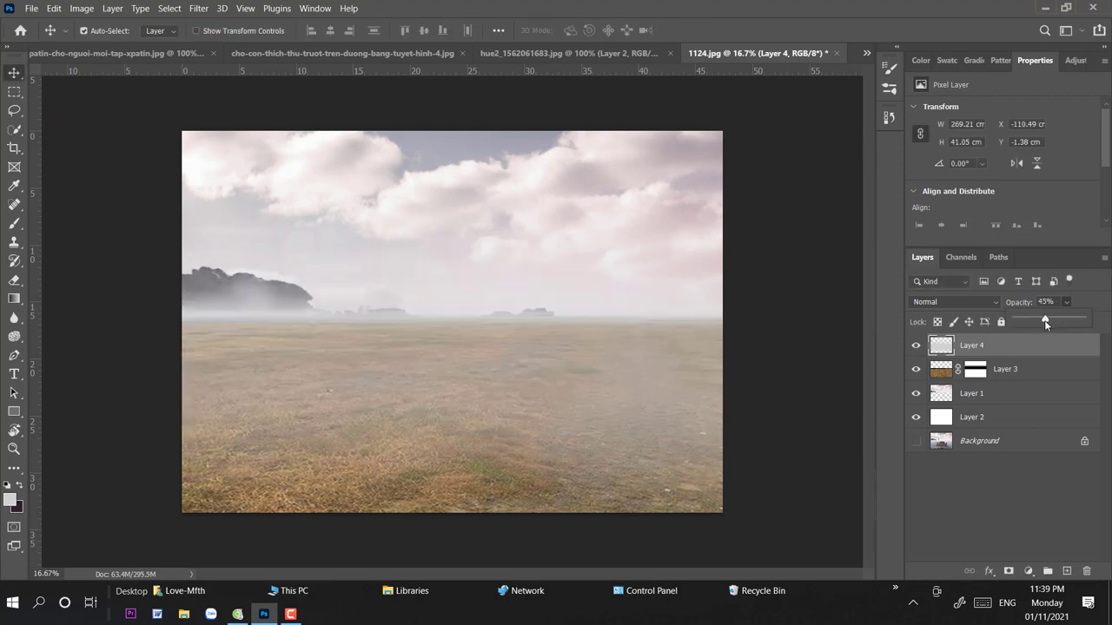
pyautogui.click(915, 345)
pyautogui.click(942, 369)
pyautogui.click(1029, 571)
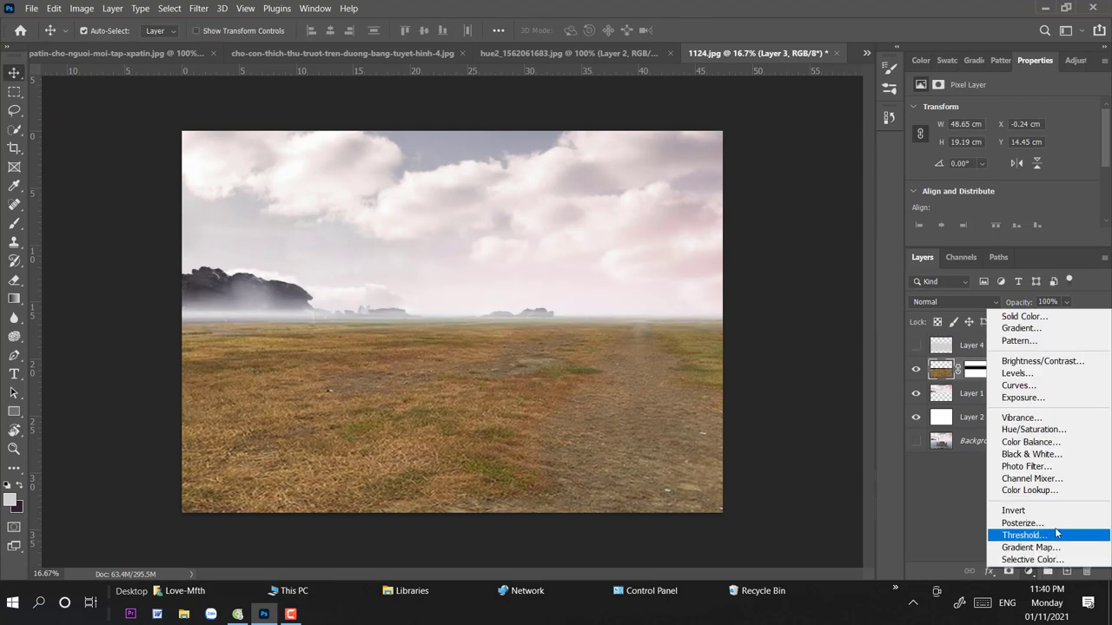
# Step: Give the grass a Hue/Saturation adjustment at +8 saturation plus a Color Balance adjustment
pyautogui.click(1020, 427)
pyautogui.moveTo(1001, 191)
pyautogui.mouseDown()
pyautogui.moveTo(1011, 193)
pyautogui.moveTo(981, 167)
pyautogui.mouseUp()
pyautogui.click(1028, 570)
pyautogui.click(1013, 444)
# Step: Bring the tortoise into the composite and scale it into place on the grass
pyautogui.click(916, 344)
pyautogui.moveTo(971, 345)
pyautogui.mouseDown()
pyautogui.moveTo(270, 48)
pyautogui.moveTo(505, 162)
pyautogui.moveTo(553, 56)
pyautogui.moveTo(576, 293)
pyautogui.mouseUp()
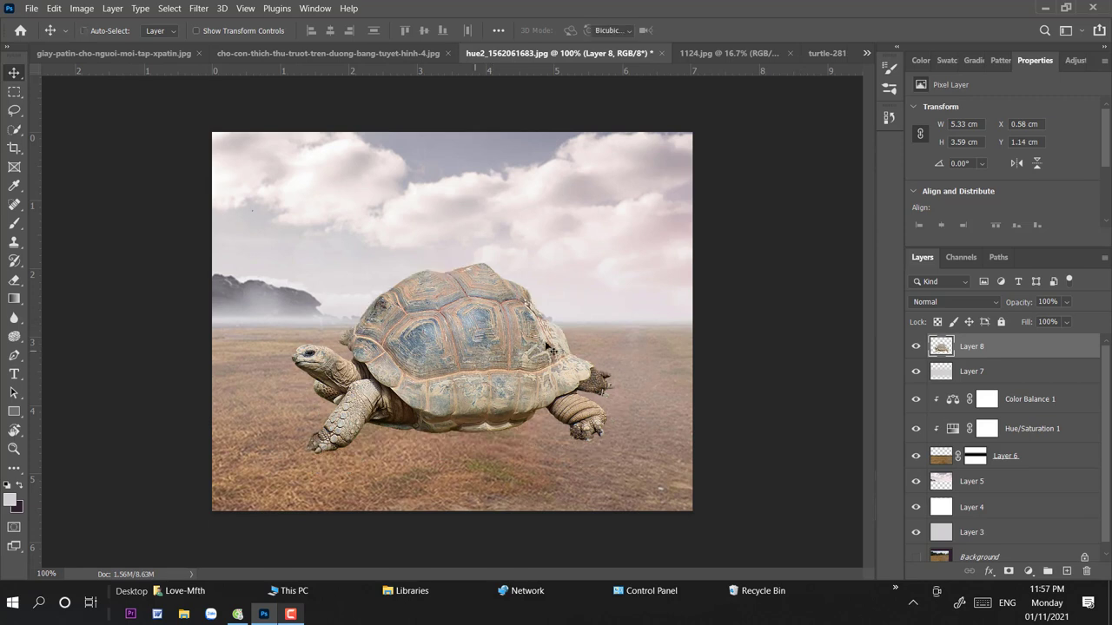
pyautogui.hotkey('ctrl', 't')
pyautogui.moveTo(588, 240); pyautogui.dragTo(507, 392)
pyautogui.press('Return')
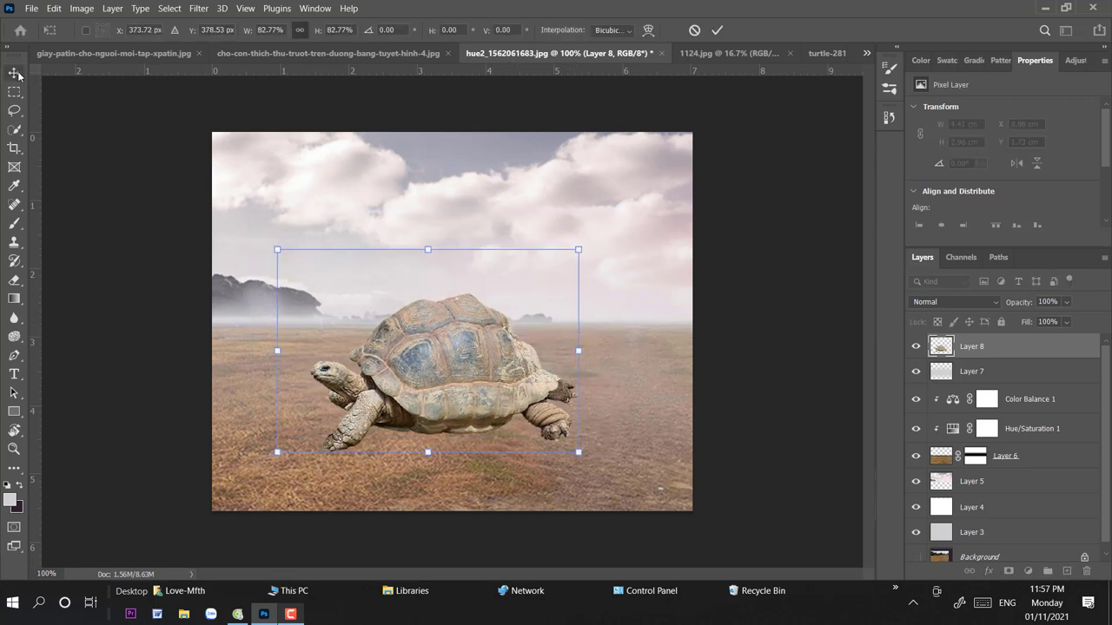
# Step: Add a Hue/Saturation adjustment darkening the tortoise to -12 lightness
pyautogui.click(1027, 570)
pyautogui.click(1007, 451)
pyautogui.moveTo(1000, 223); pyautogui.dragTo(981, 222)
# Step: Paint the Hue/Saturation 2 mask over the tortoise with a brush
pyautogui.press('b')
pyautogui.rightClick(530, 286)
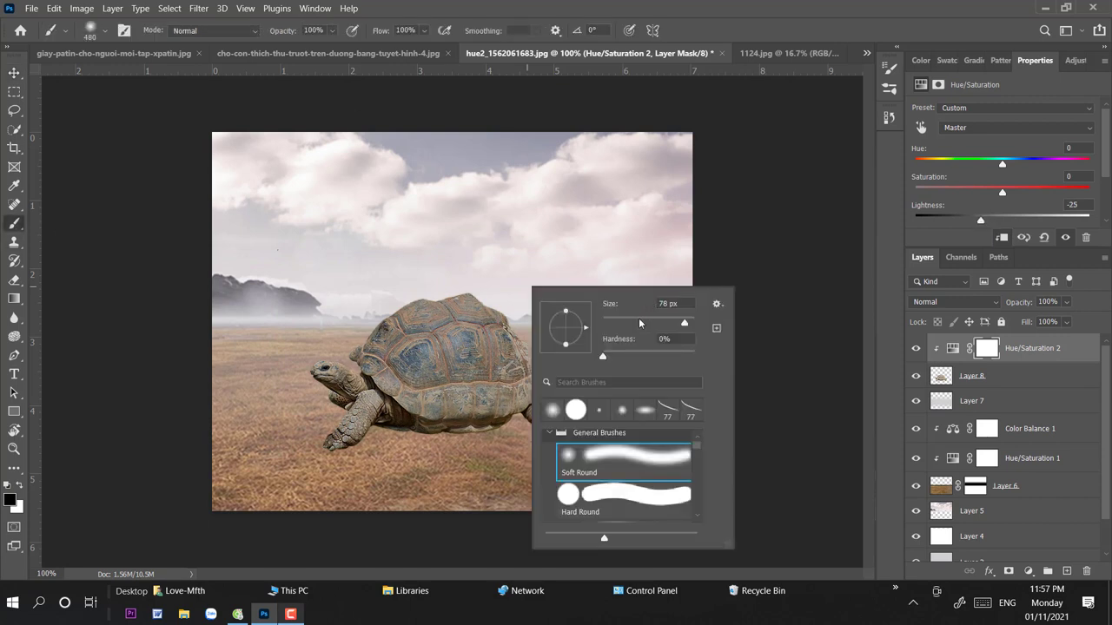
pyautogui.press('Escape')
pyautogui.moveTo(530, 348)
pyautogui.mouseDown()
pyautogui.moveTo(382, 391)
pyautogui.moveTo(356, 382)
pyautogui.moveTo(373, 395)
pyautogui.moveTo(485, 401)
pyautogui.moveTo(543, 444)
pyautogui.mouseUp()
# Step: Change the brush to 56% opacity and 45 px size
pyautogui.rightClick(499, 318)
pyautogui.press('Escape')
pyautogui.press('5')
pyautogui.press('6')
pyautogui.rightClick(545, 418)
pyautogui.doubleClick(719, 333)
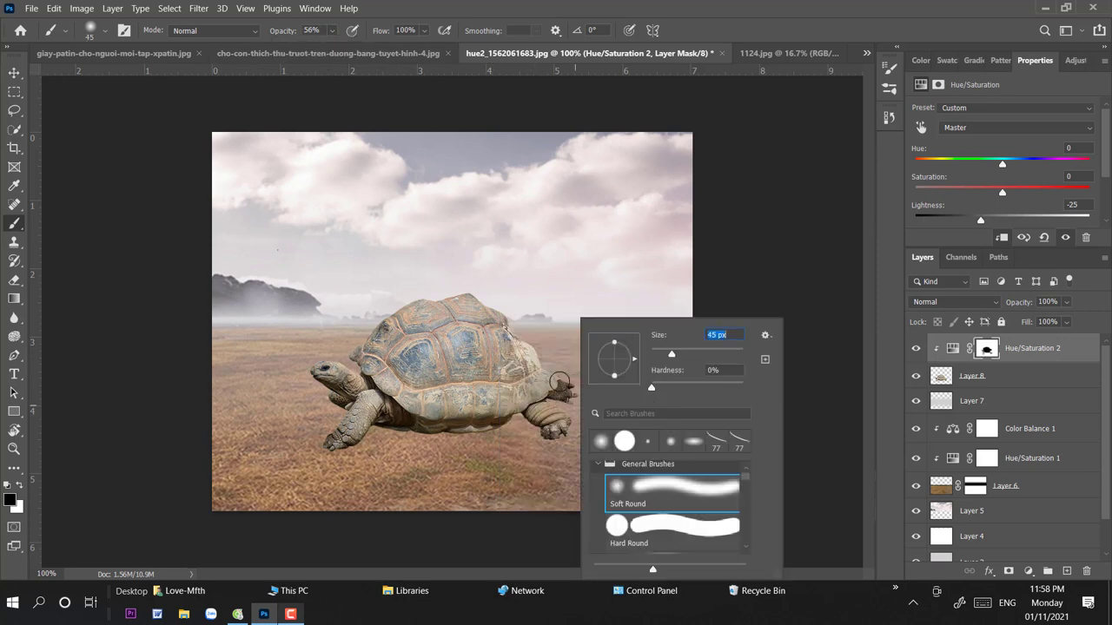
pyautogui.write('45')
pyautogui.press('Return')
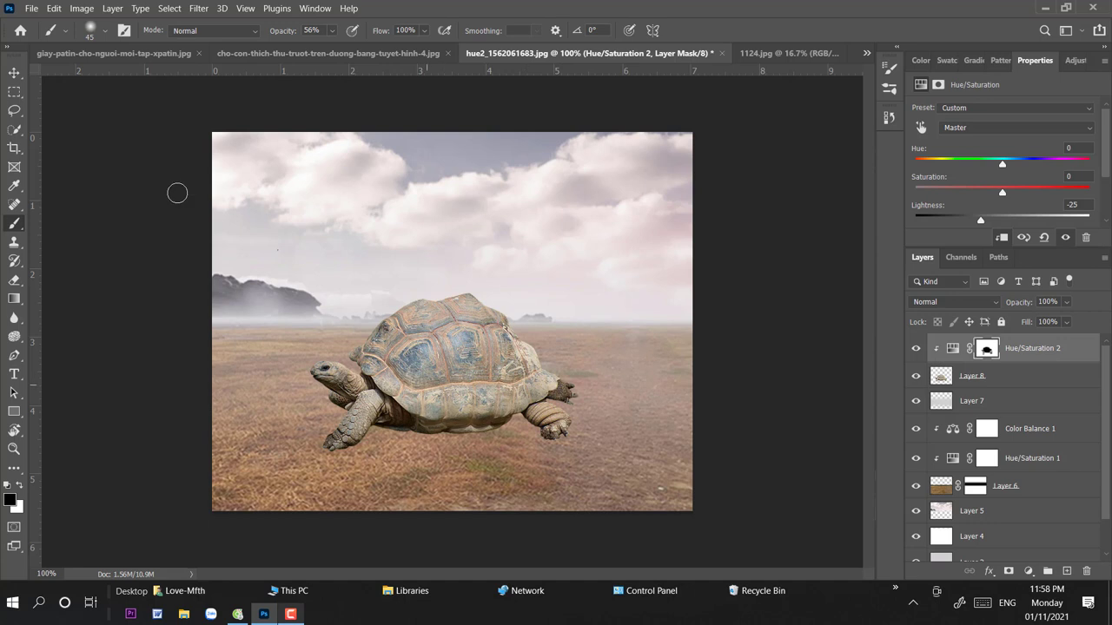
pyautogui.press('v')
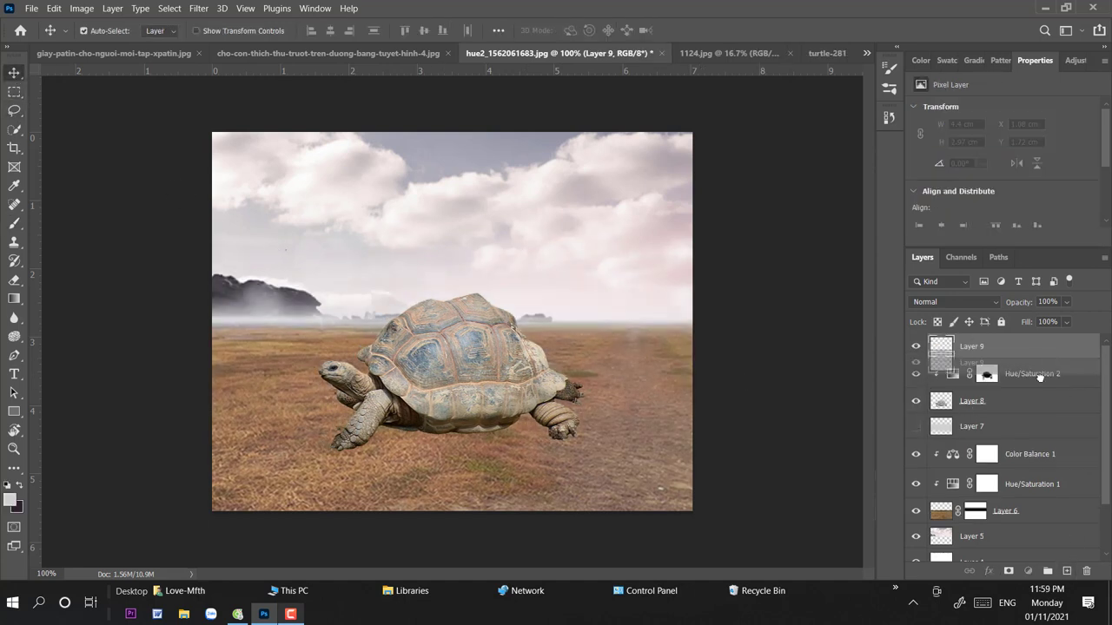
# Step: Move Layer 9 below the tortoise and prepare an 84 px black brush
pyautogui.moveTo(1049, 352); pyautogui.dragTo(998, 413)
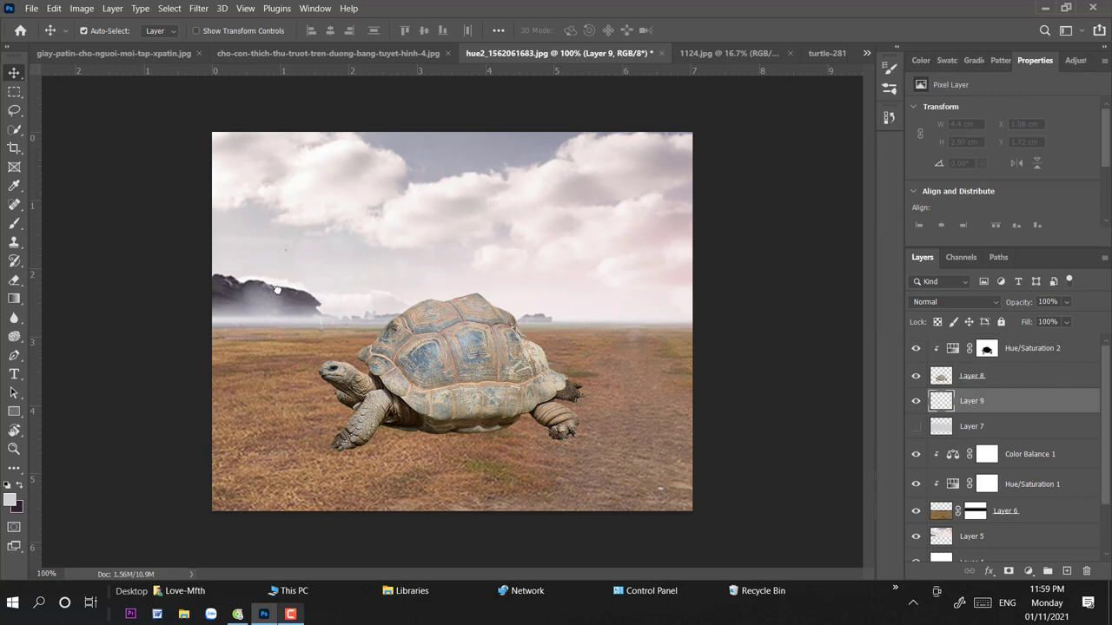
pyautogui.click(14, 224)
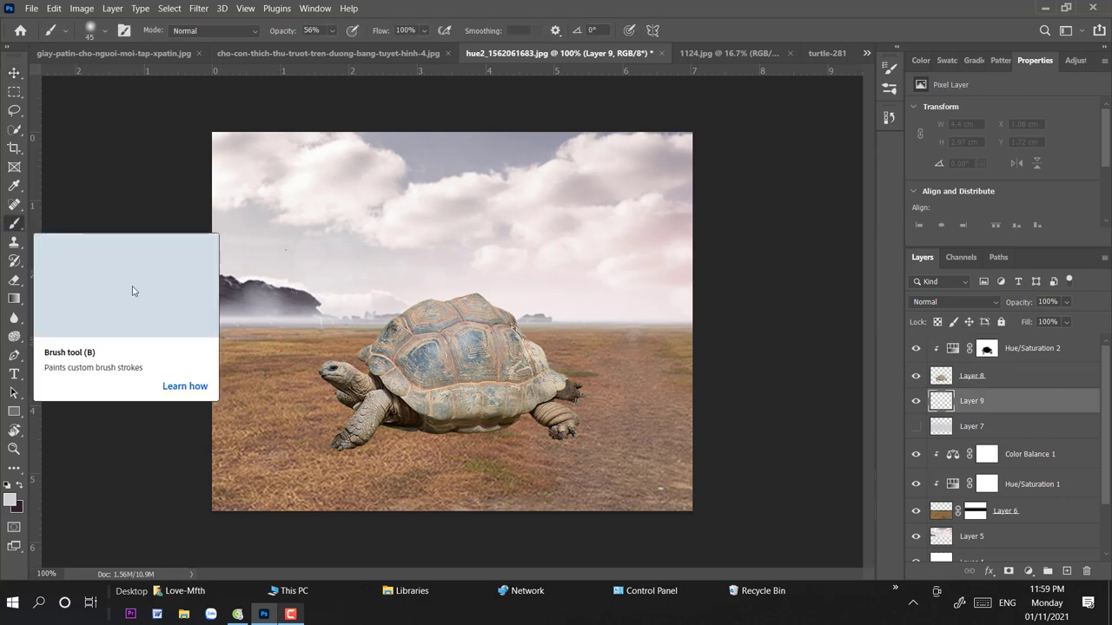
pyautogui.rightClick(426, 387)
pyautogui.moveTo(502, 351); pyautogui.dragTo(513, 354)
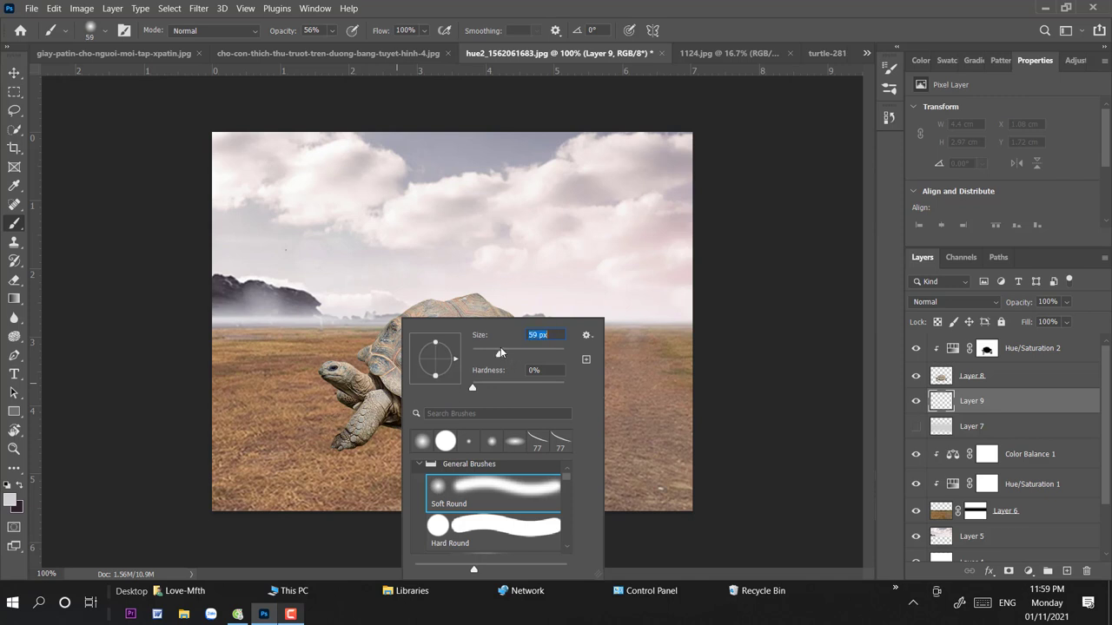
pyautogui.click(347, 438)
pyautogui.press('e')
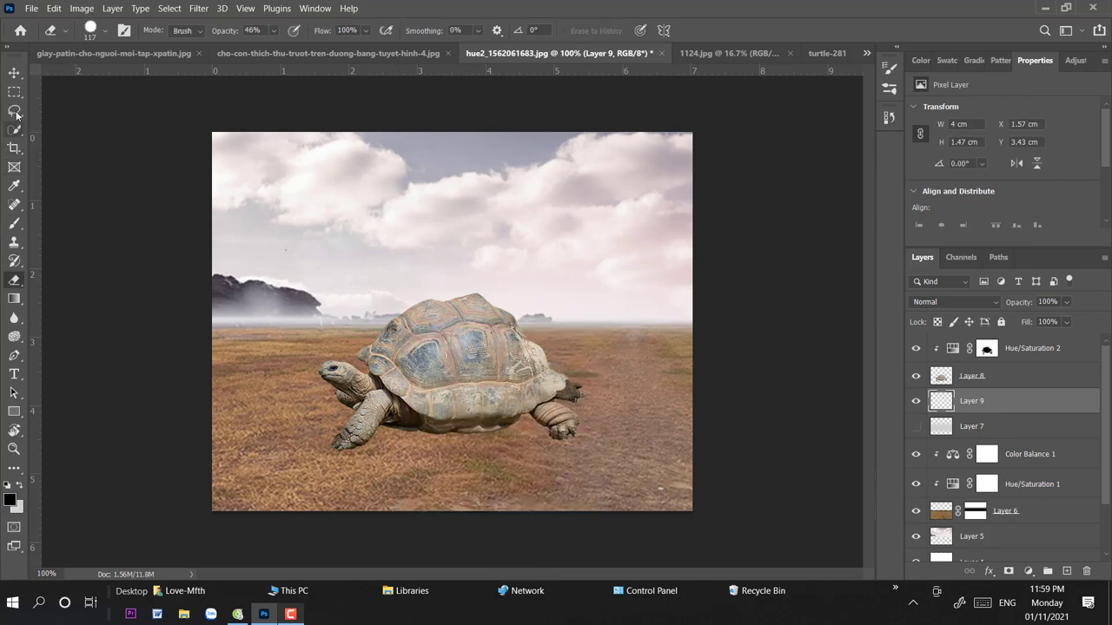
pyautogui.click(14, 223)
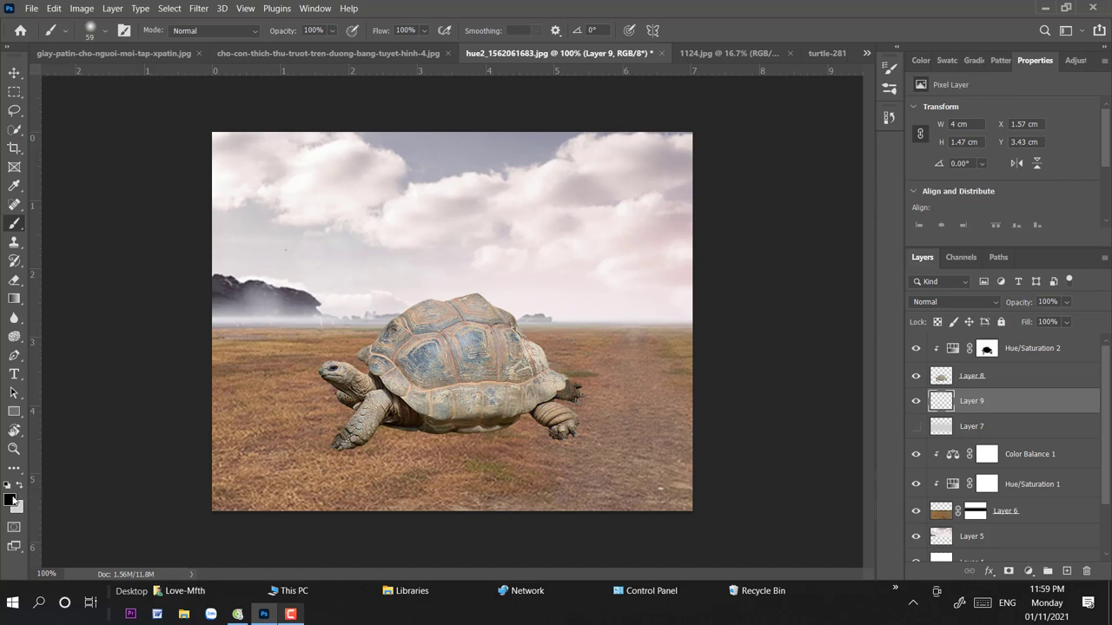
pyautogui.click(13, 499)
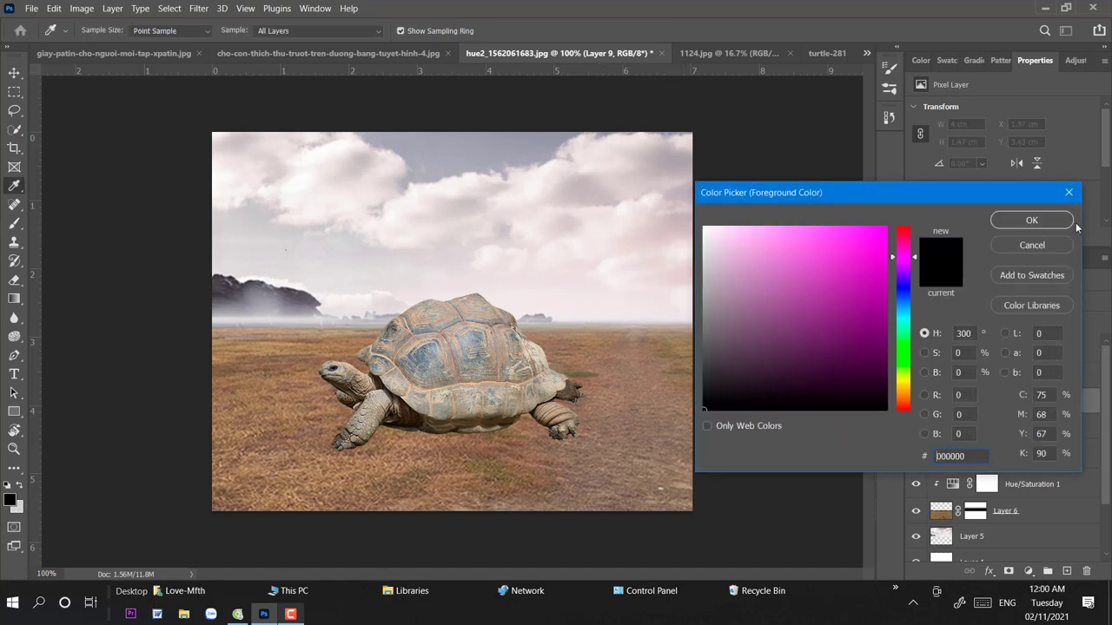
pyautogui.click(1032, 220)
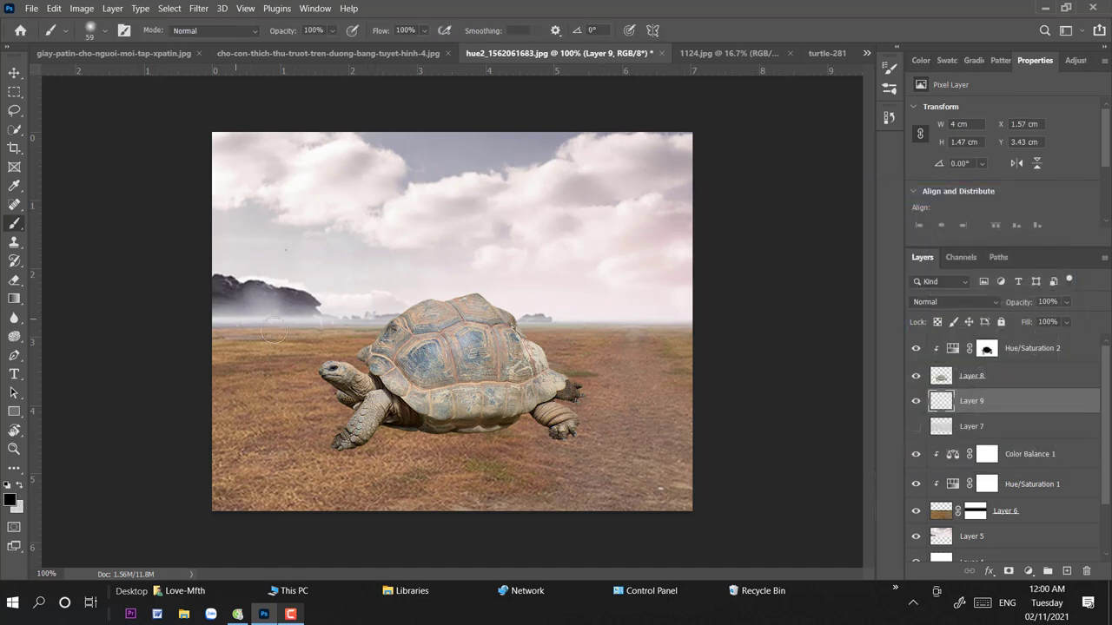
# Step: Paint dark shadows under the tortoise's shell, front foot and back foot
pyautogui.moveTo(382, 409); pyautogui.dragTo(446, 419)
pyautogui.moveTo(352, 427)
pyautogui.mouseDown()
pyautogui.moveTo(348, 440)
pyautogui.moveTo(548, 431)
pyautogui.moveTo(513, 418)
pyautogui.mouseUp()
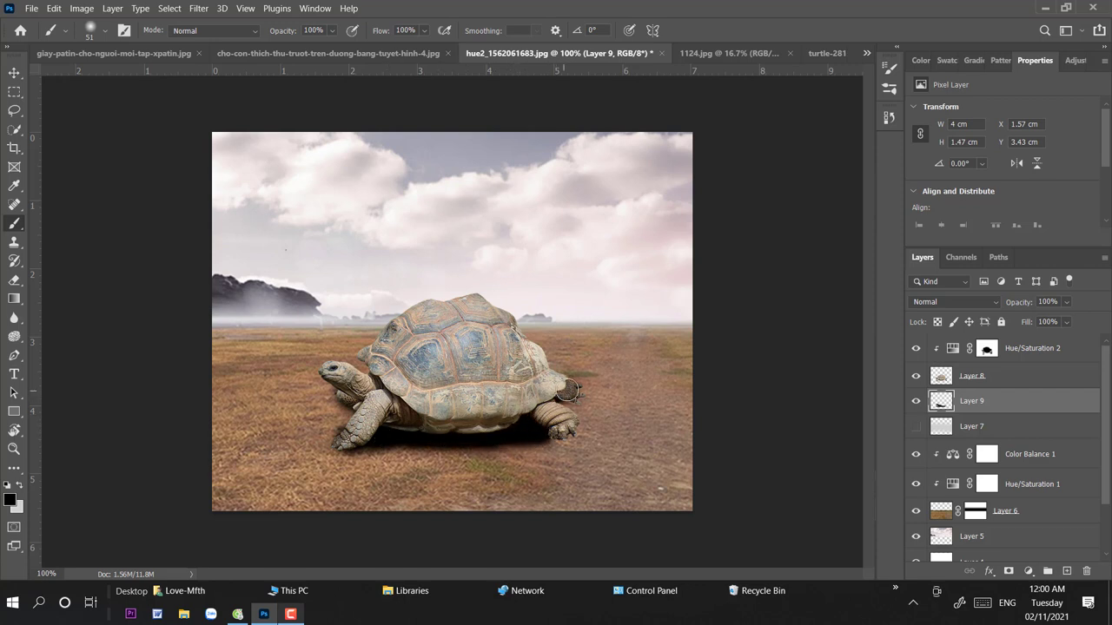
pyautogui.moveTo(565, 393); pyautogui.dragTo(569, 400)
# Step: Soften the shadow on Layer 9 with a Gaussian Blur of about 7.8 px
pyautogui.press('v')
pyautogui.click(192, 9)
pyautogui.moveTo(206, 182)
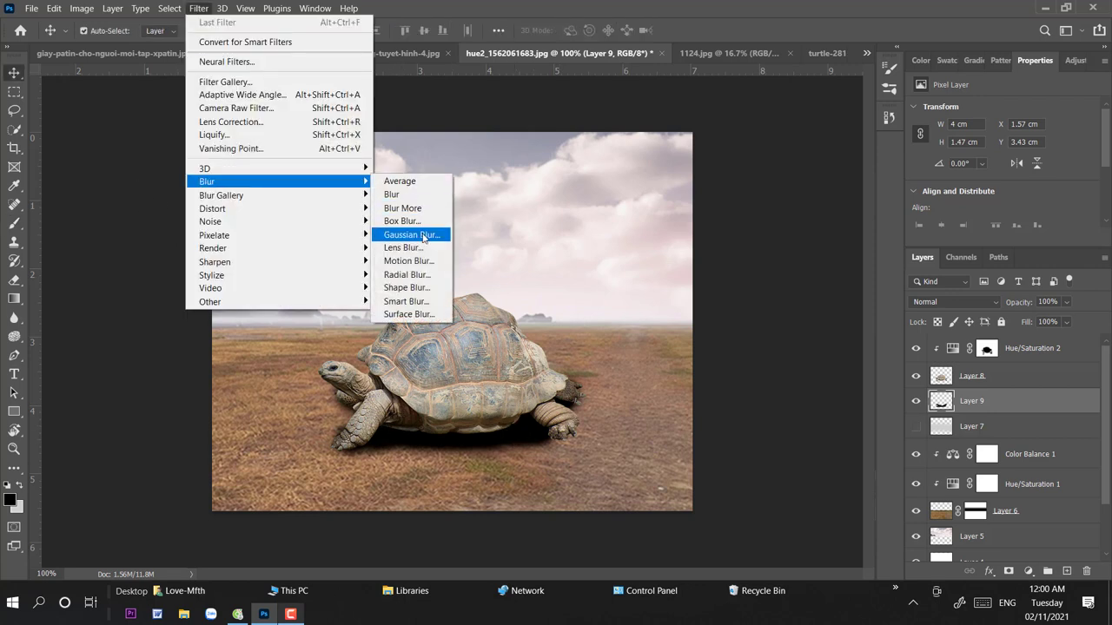
pyautogui.click(421, 236)
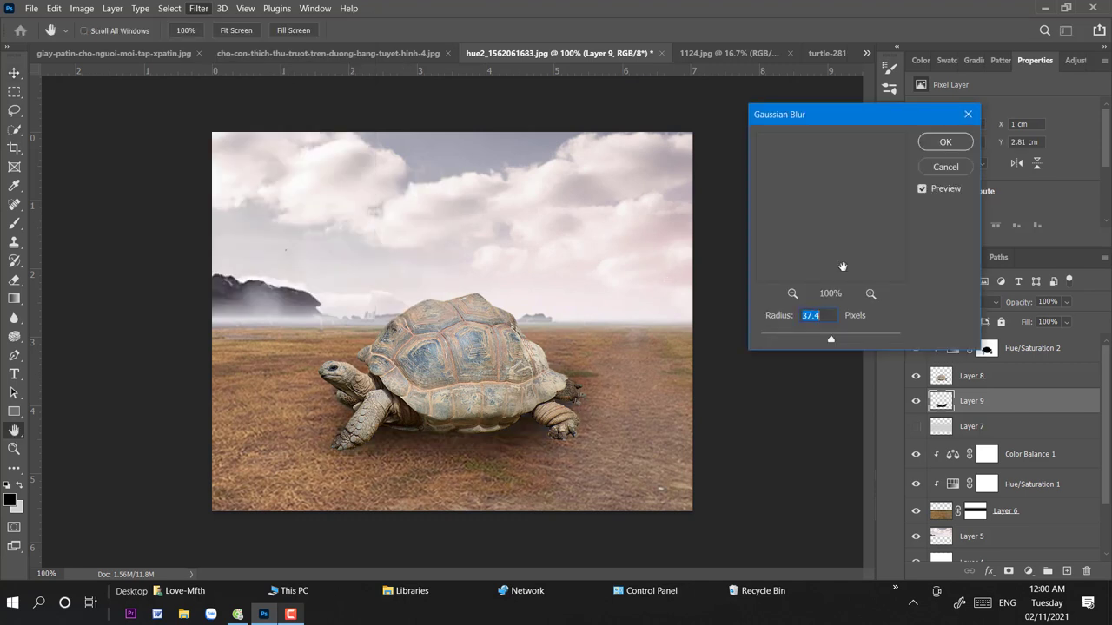
pyautogui.click(799, 335)
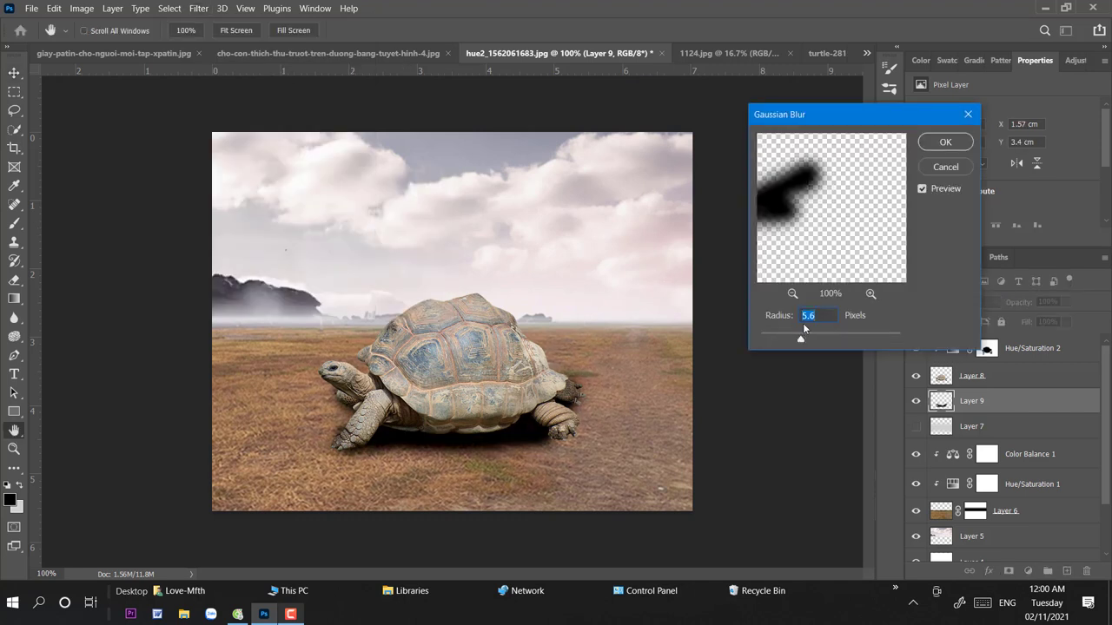
pyautogui.moveTo(796, 340); pyautogui.dragTo(808, 338)
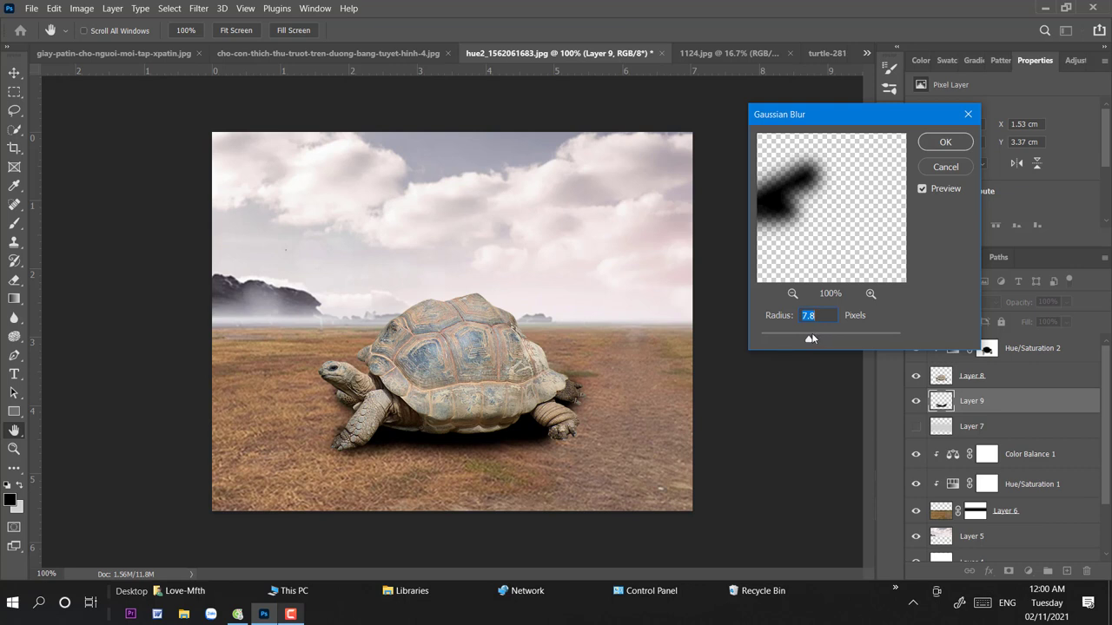
pyautogui.moveTo(810, 338); pyautogui.dragTo(812, 338)
pyautogui.click(945, 143)
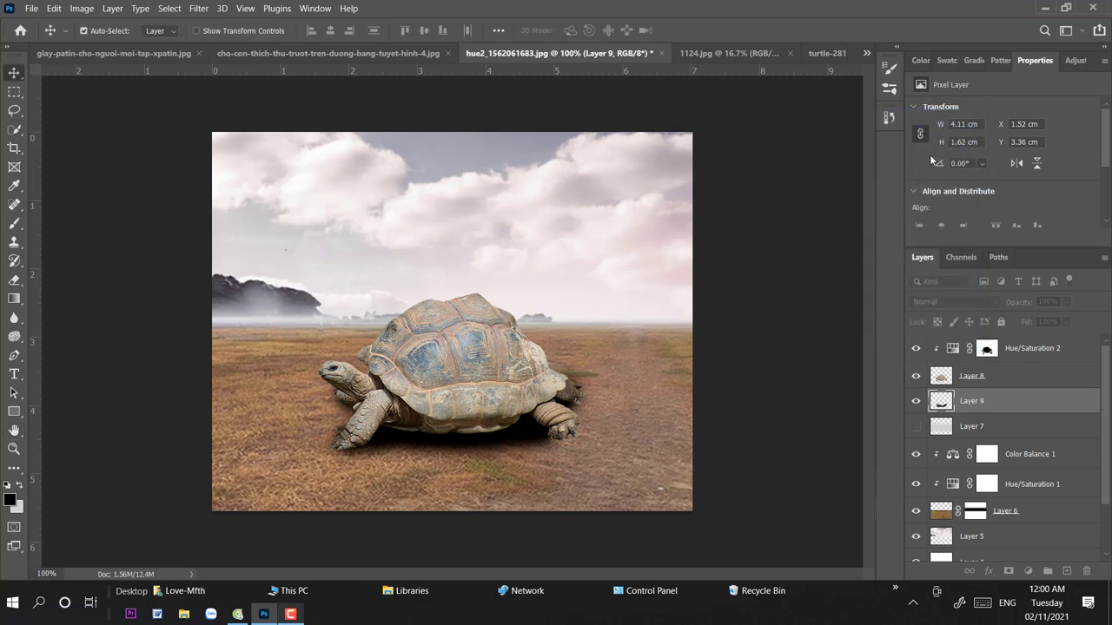
# Step: Set Layer 9's opacity to 70% and select the Hue/Saturation 2 layer
pyautogui.click(1066, 301)
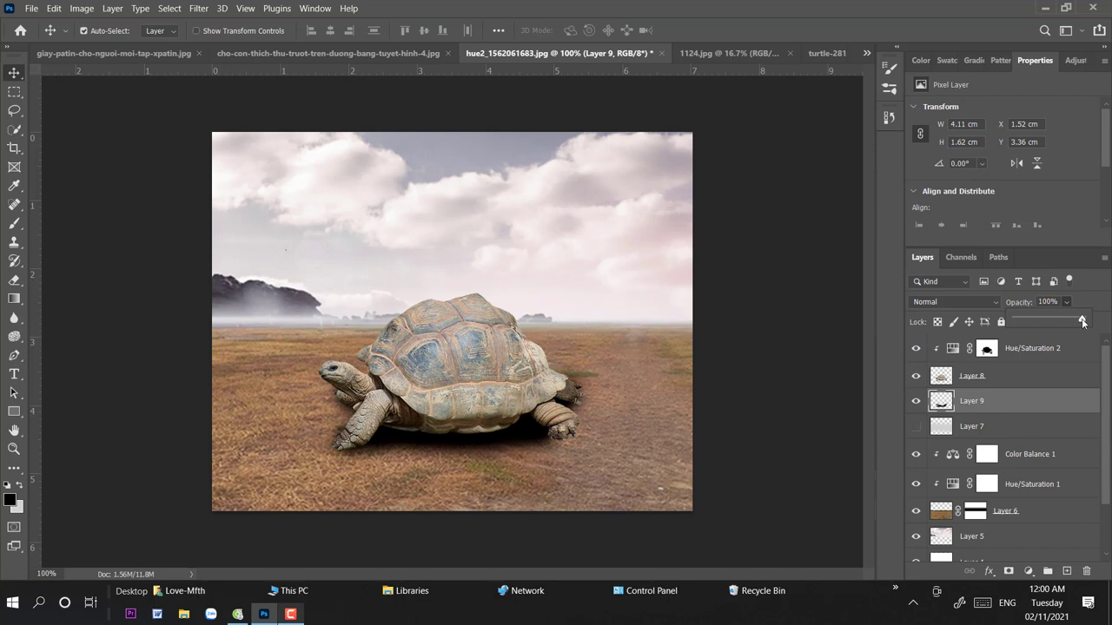
pyautogui.moveTo(1083, 320); pyautogui.dragTo(1054, 320)
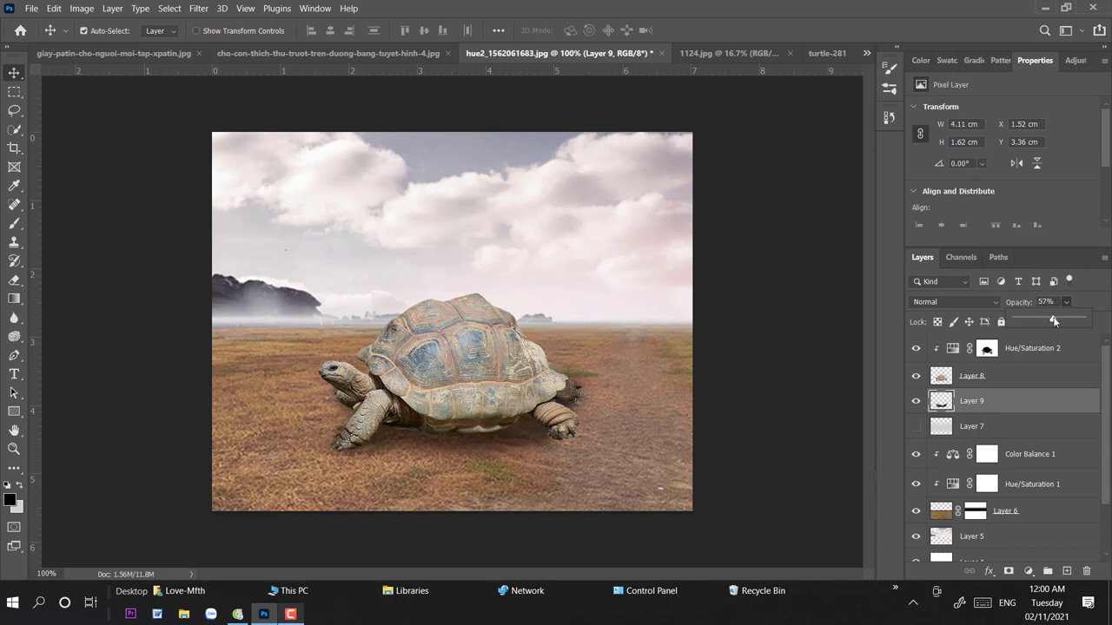
pyautogui.press('7')
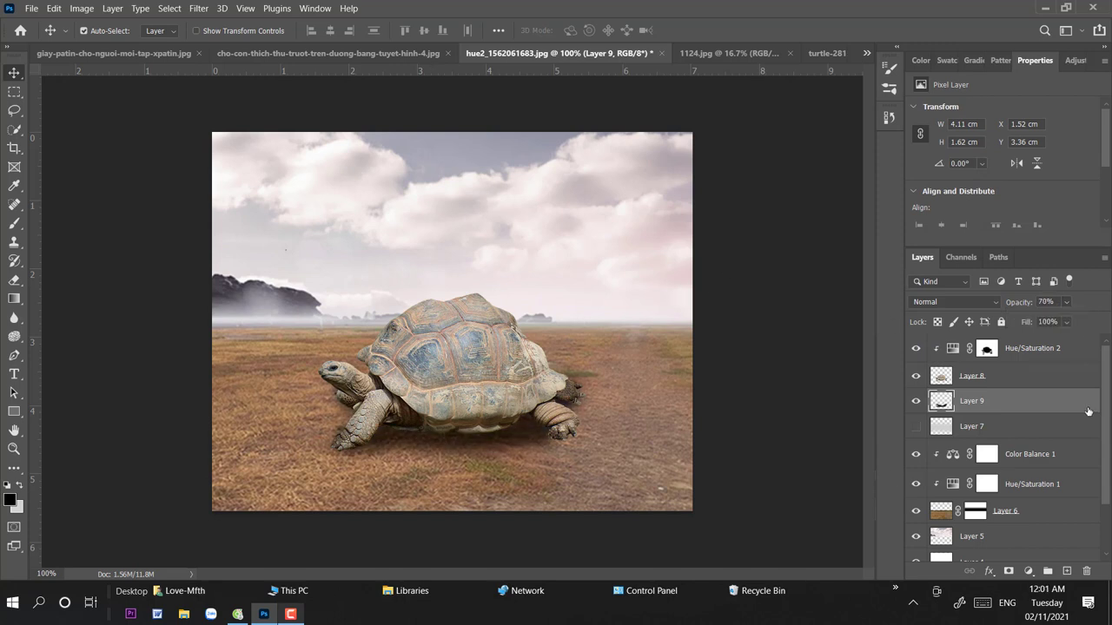
pyautogui.click(1065, 350)
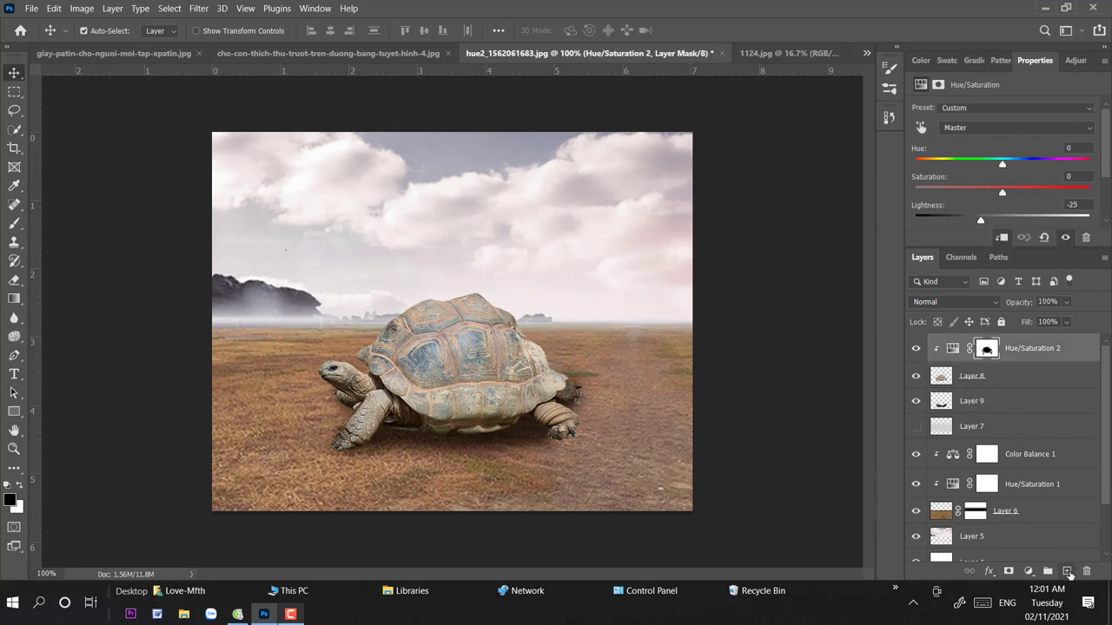
# Step: On new Layer 10, paint 11%-opacity shading inside the tortoise's outline near its front foot and belly
pyautogui.click(1067, 571)
pyautogui.keyDown('ctrl'); pyautogui.click(941, 400); pyautogui.keyUp('ctrl')
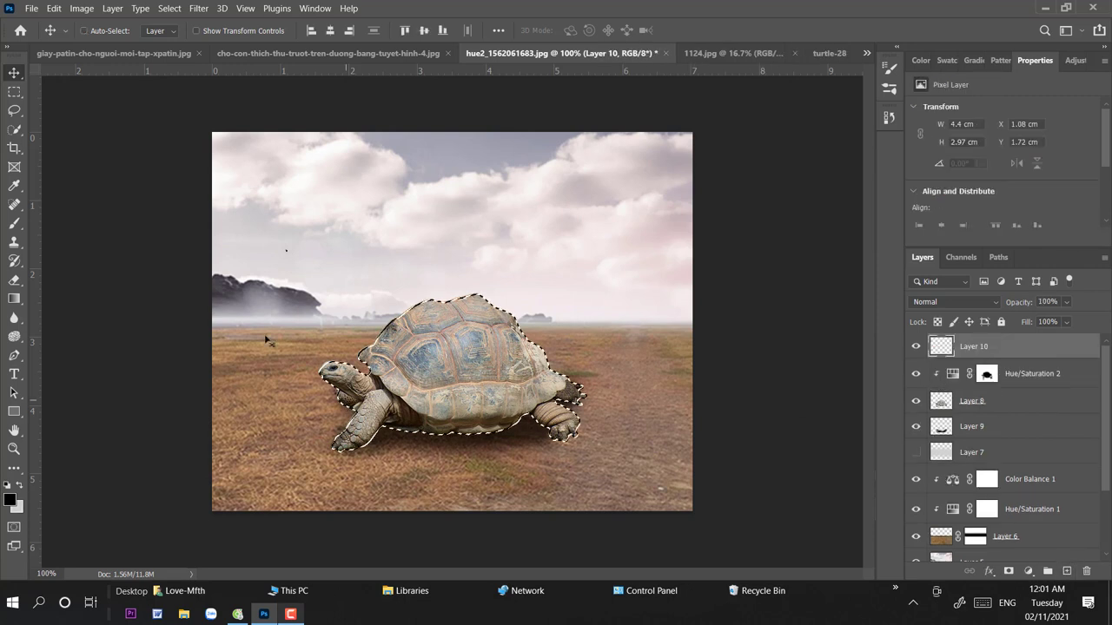
pyautogui.press('b')
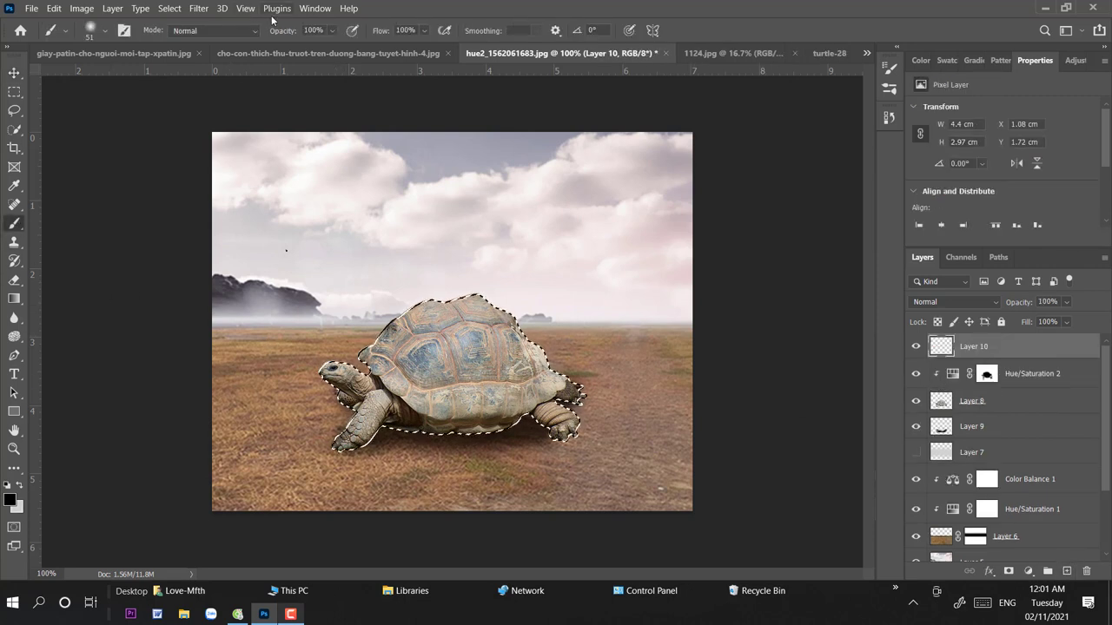
pyautogui.moveTo(331, 31); pyautogui.dragTo(321, 49)
pyautogui.moveTo(339, 404)
pyautogui.mouseDown()
pyautogui.moveTo(440, 441)
pyautogui.moveTo(548, 437)
pyautogui.moveTo(578, 450)
pyautogui.mouseUp()
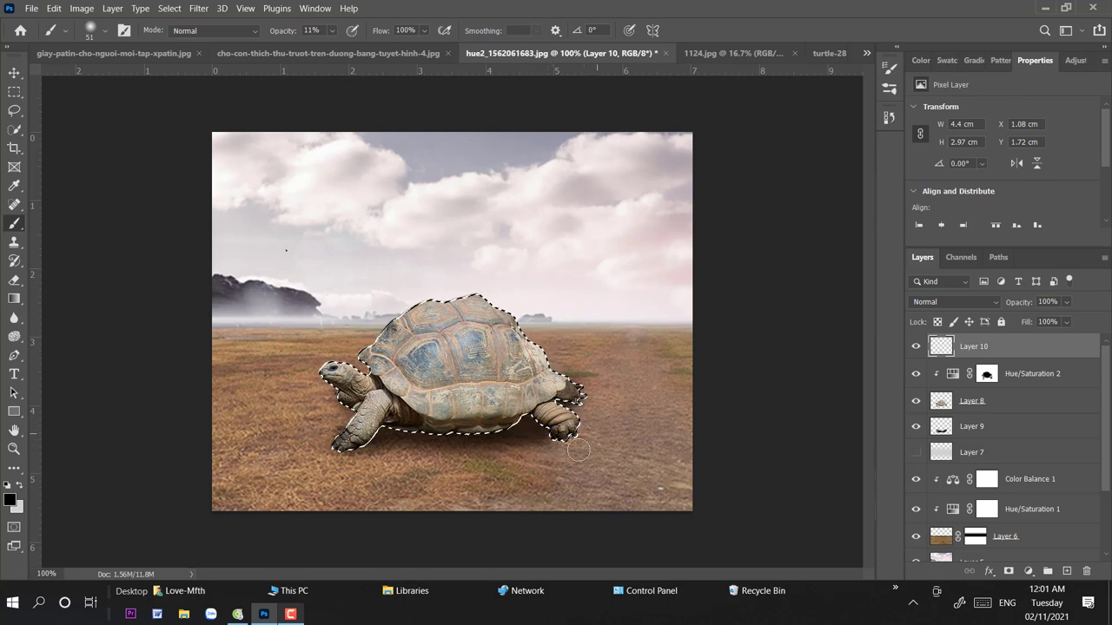
# Step: Drop the tortoise selection and make Layer 8 the active layer
pyautogui.rightClick(578, 450)
pyautogui.press('Return')
pyautogui.press('v')
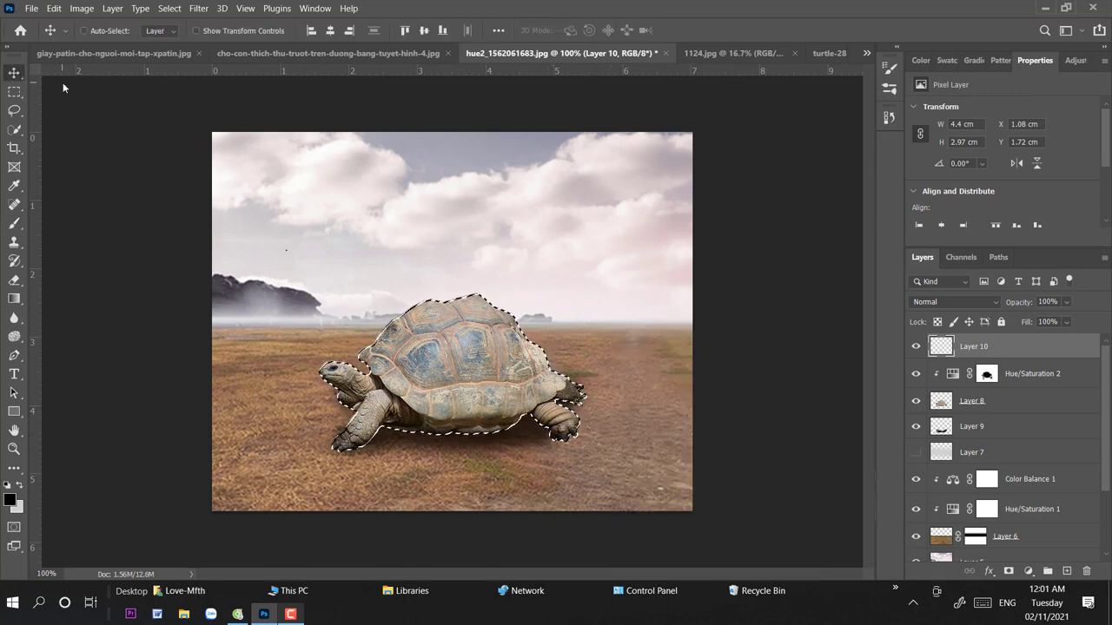
pyautogui.hotkey('ctrl', 'd')
pyautogui.press('m')
pyautogui.click(951, 402)
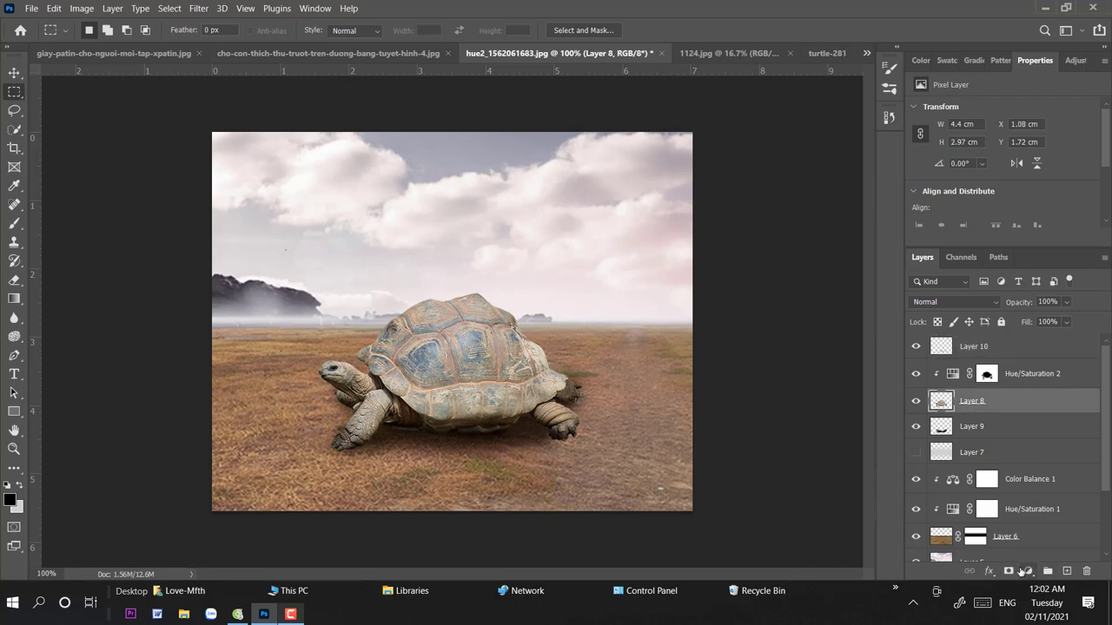
# Step: Add a mask to Layer 8, zoom to 200% on the feet, and use a 15 px, 100%-opacity brush
pyautogui.click(1008, 571)
pyautogui.hotkey('ctrl', '+')
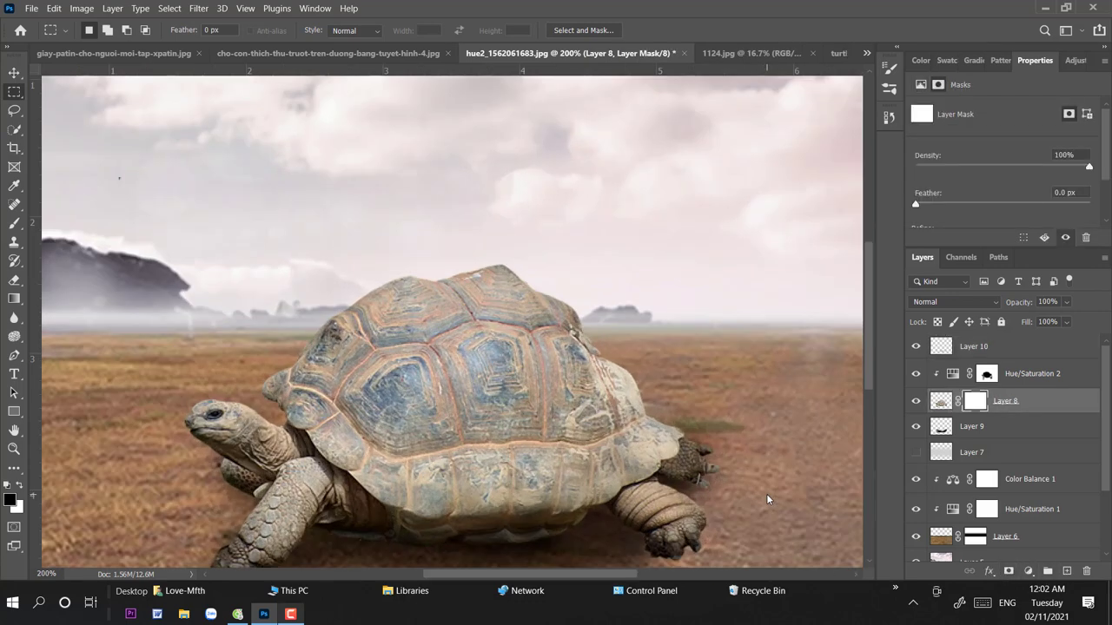
pyautogui.moveTo(766, 493)
pyautogui.mouseDown()
pyautogui.moveTo(688, 396)
pyautogui.moveTo(688, 281)
pyautogui.mouseUp()
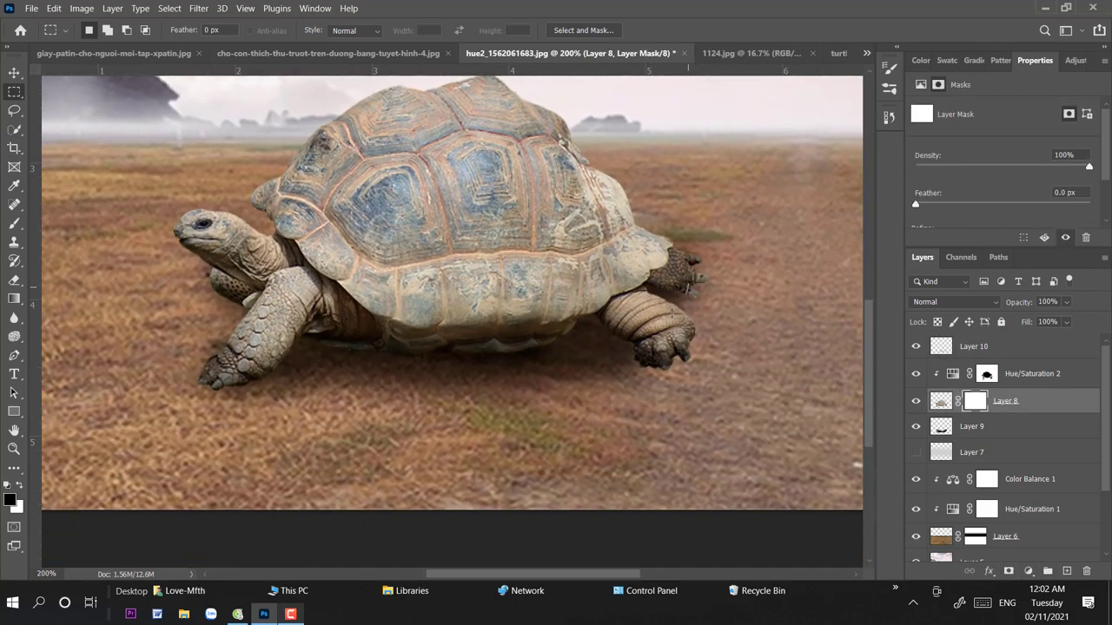
pyautogui.click(14, 224)
pyautogui.rightClick(214, 399)
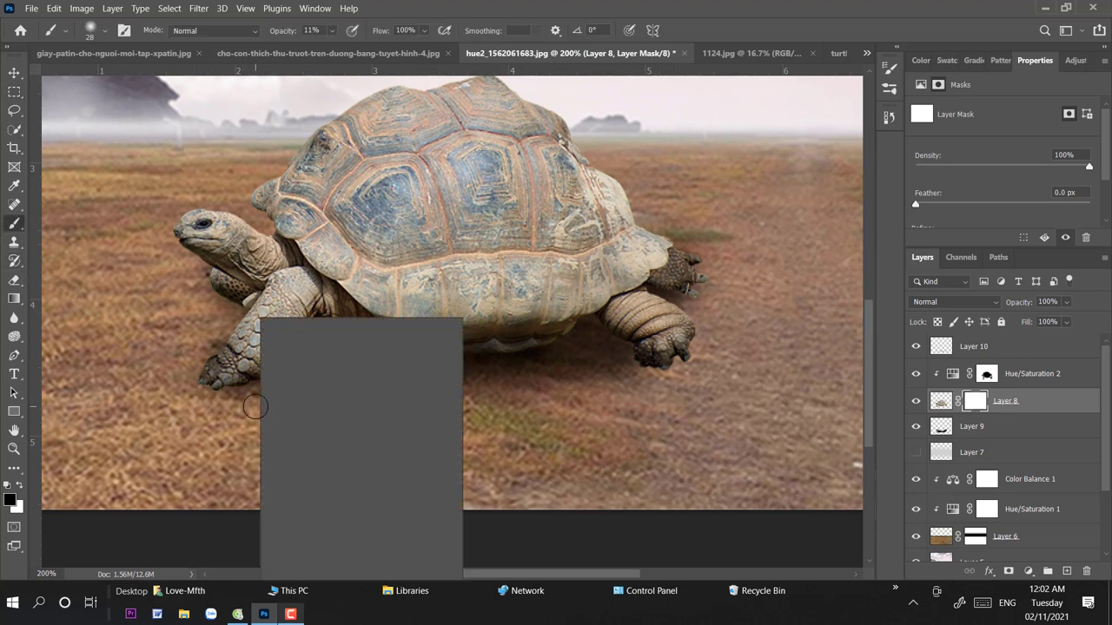
pyautogui.click(339, 352)
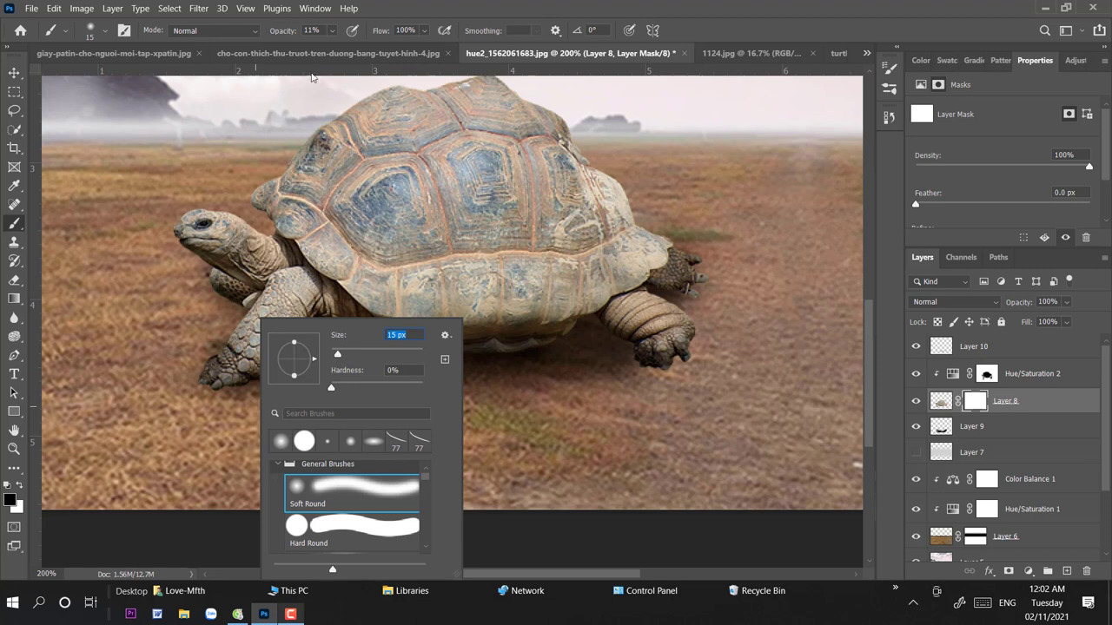
pyautogui.click(331, 30)
pyautogui.moveTo(340, 45); pyautogui.dragTo(500, 47)
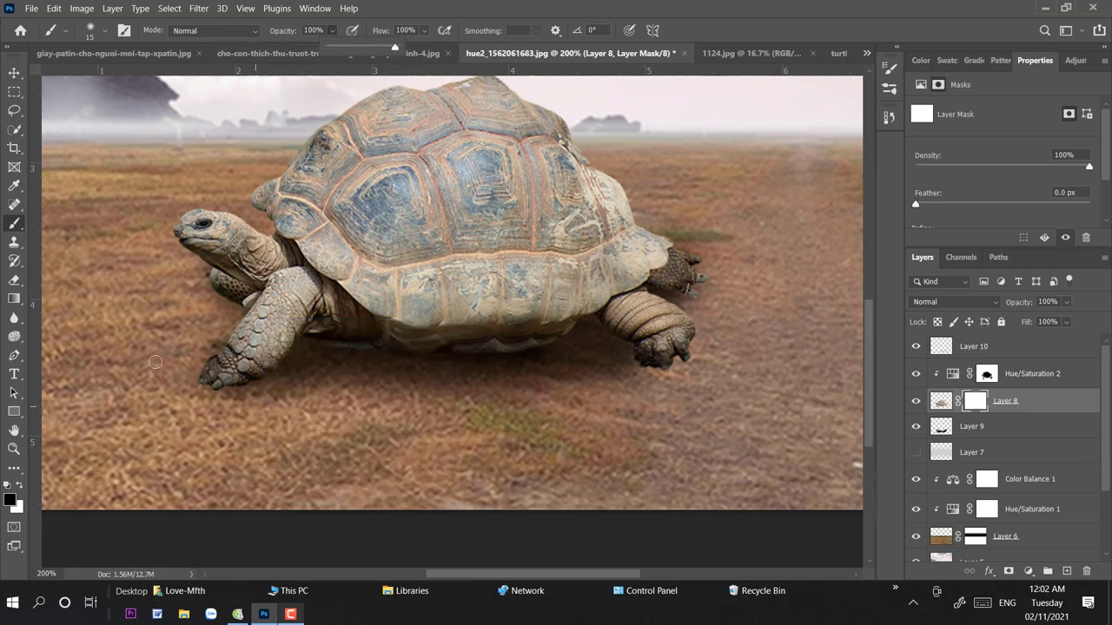
pyautogui.click(203, 385)
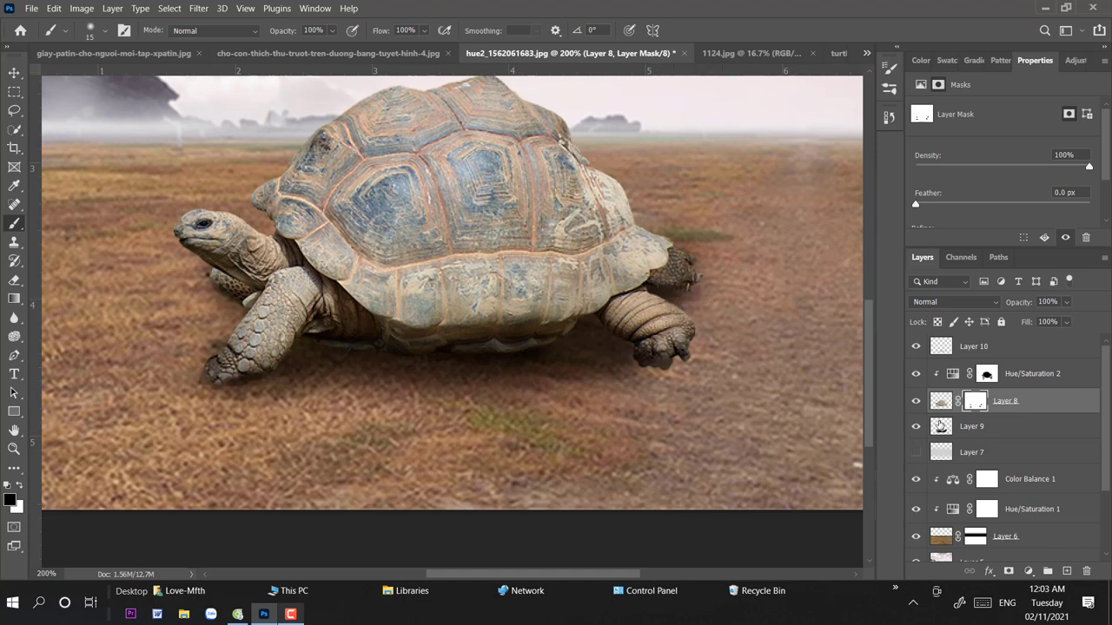
pyautogui.click(940, 424)
# Step: Erase part of Layer 10's shading near the rear foot at 46% opacity, then zoom back out
pyautogui.click(17, 278)
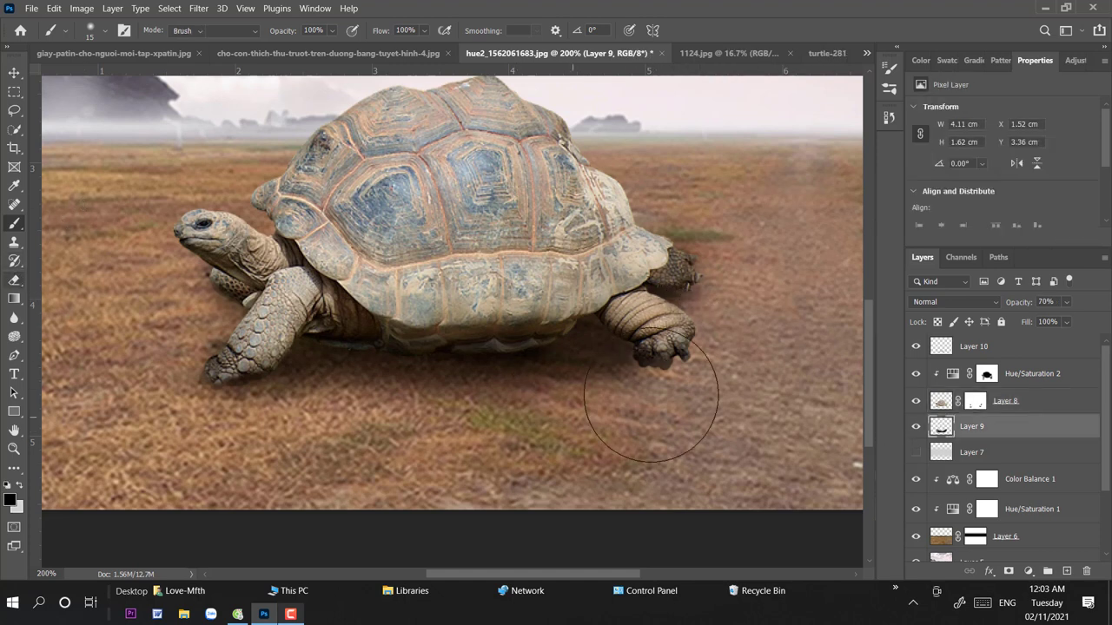
pyautogui.rightClick(695, 365)
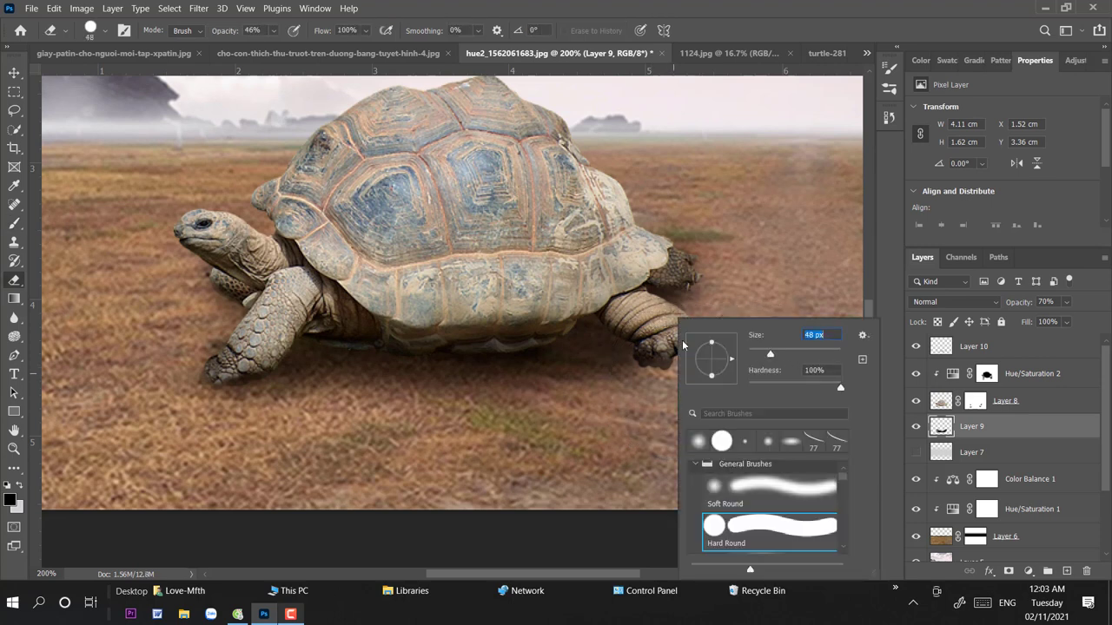
pyautogui.hotkey('alt', '.')
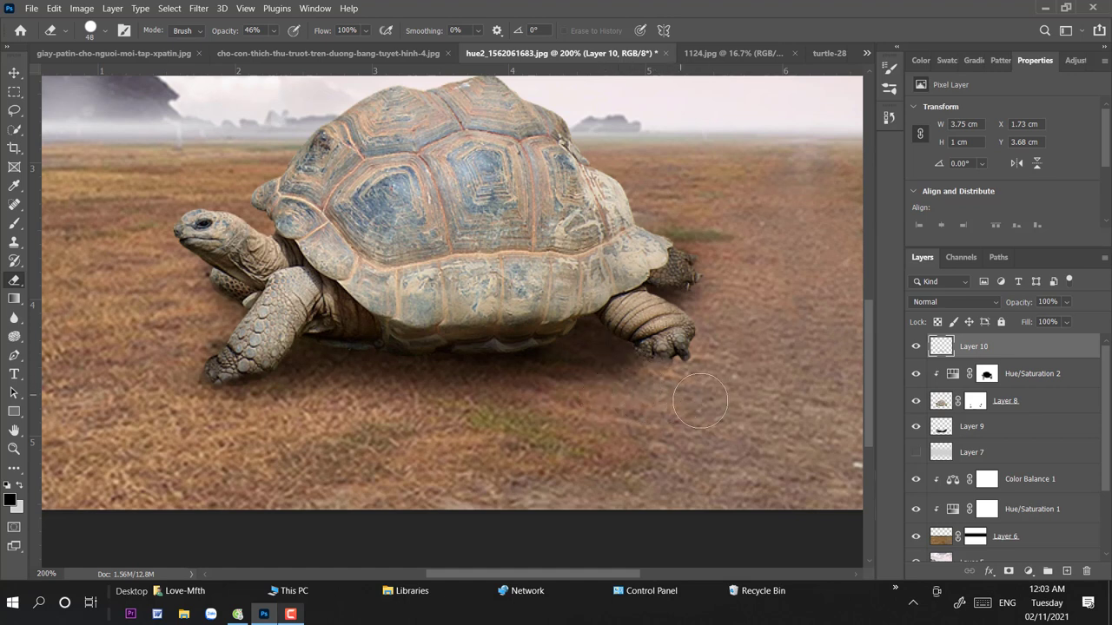
pyautogui.click(14, 72)
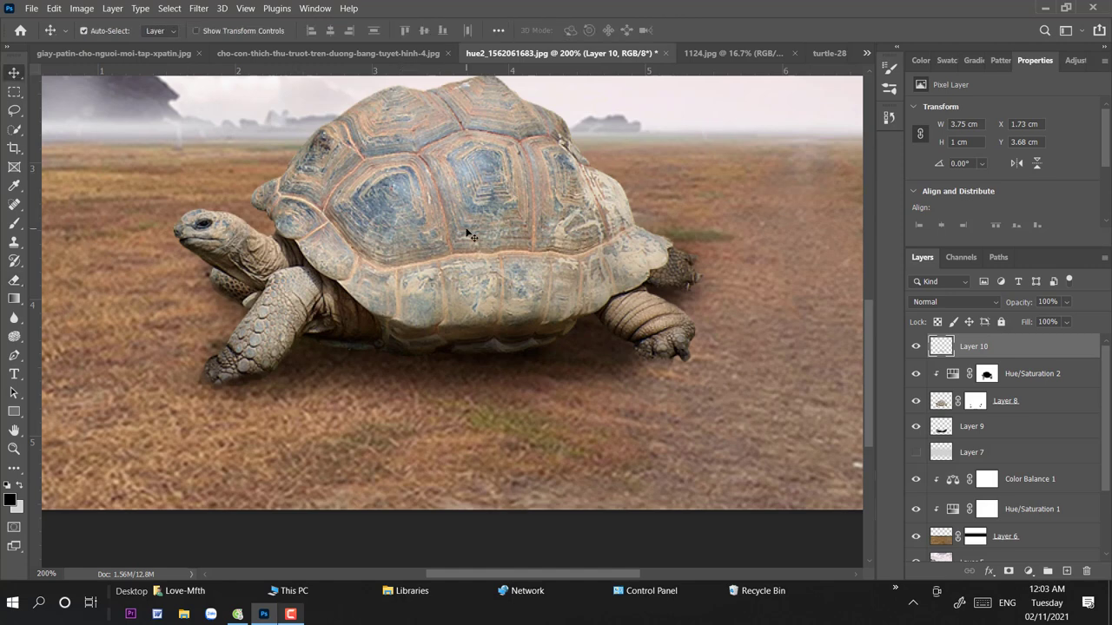
pyautogui.hotkey('ctrl', '1')
# Step: Target the Hue/Saturation 2 mask with a 149 px brush at 61% opacity
pyautogui.keyDown('ctrl'); pyautogui.click(220, 281); pyautogui.keyUp('ctrl')
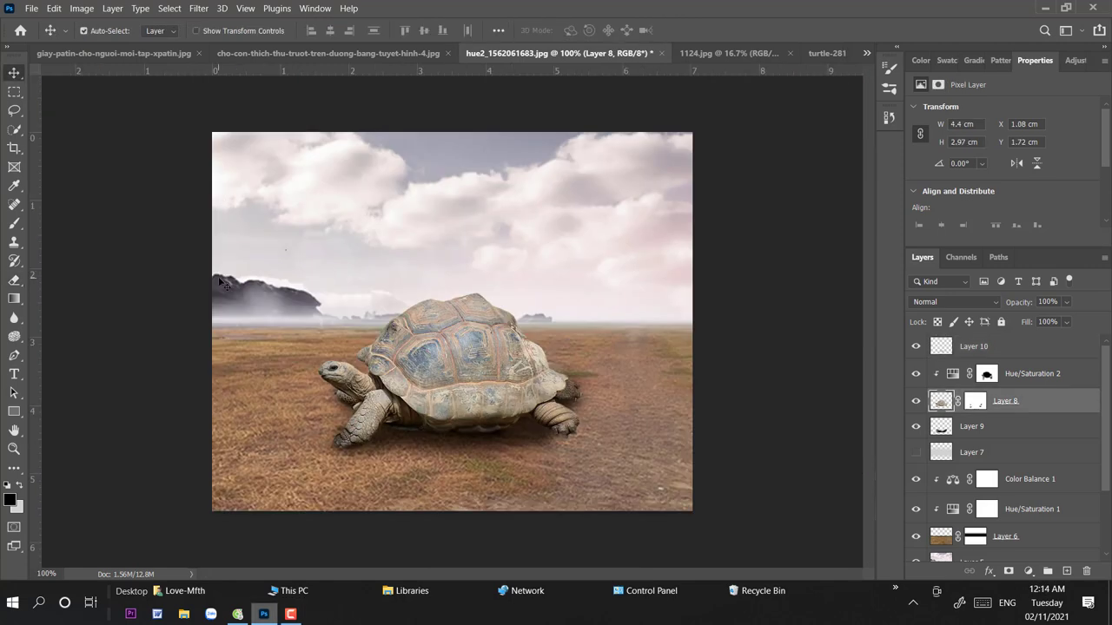
pyautogui.hotkey('alt', ']')
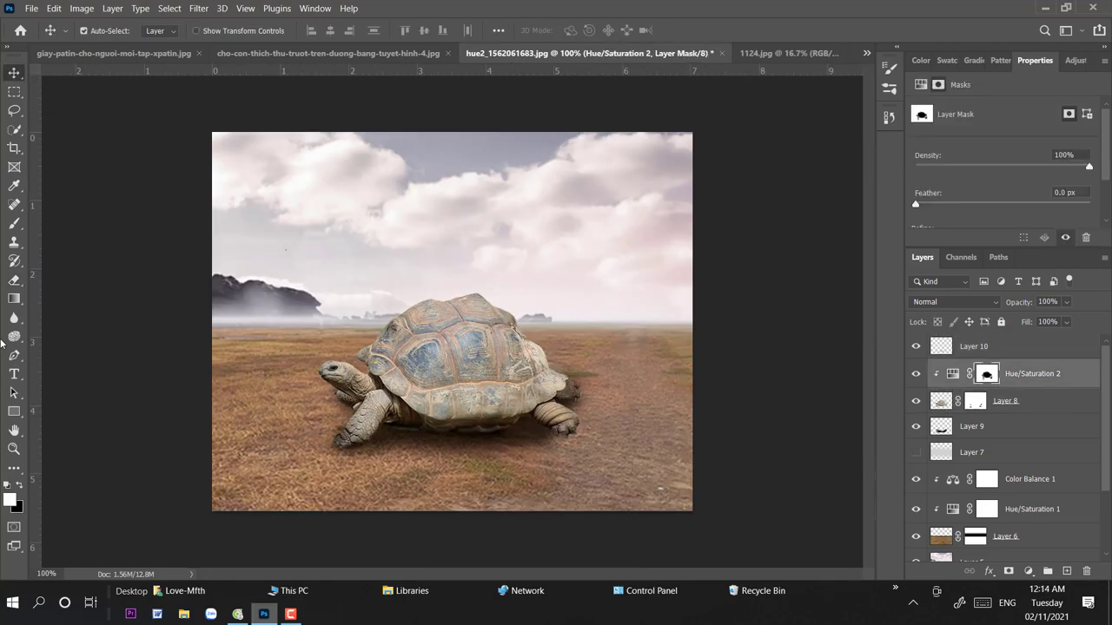
pyautogui.press('b')
pyautogui.rightClick(479, 354)
pyautogui.click(613, 348)
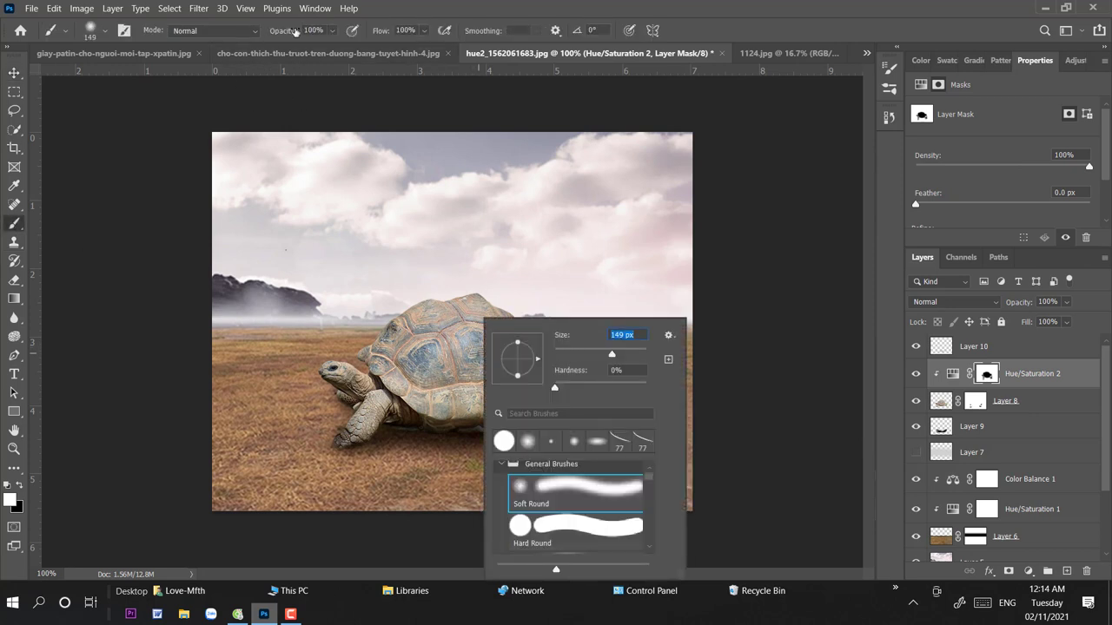
pyautogui.click(334, 30)
pyautogui.moveTo(327, 46); pyautogui.dragTo(319, 47)
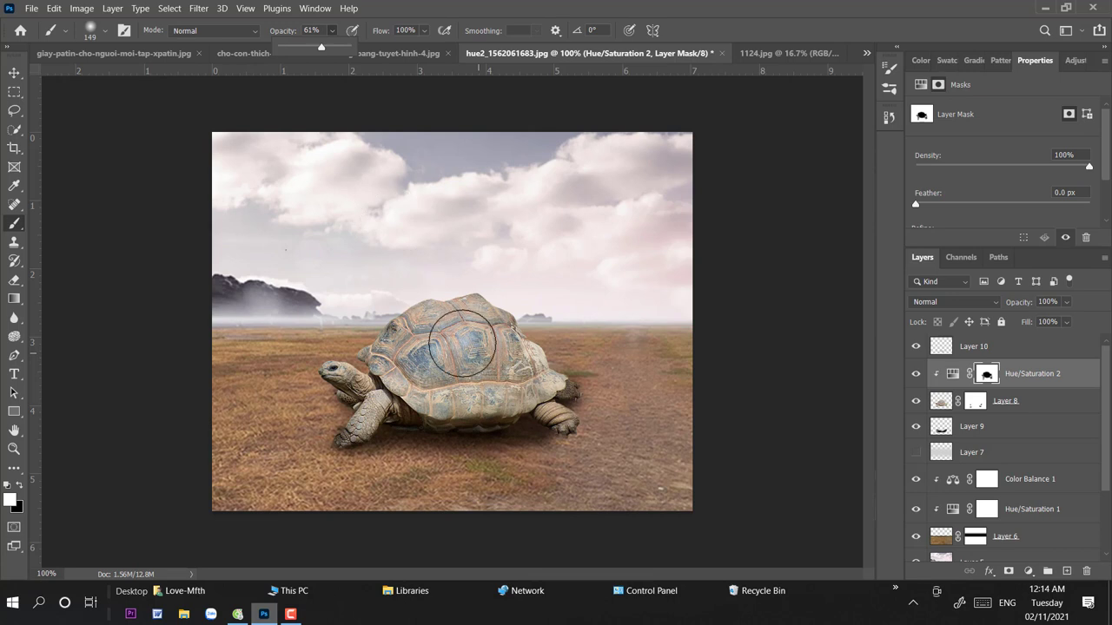
# Step: Paint the mask across the tortoise's shell, including the area near its head
pyautogui.moveTo(443, 343)
pyautogui.mouseDown()
pyautogui.moveTo(518, 392)
pyautogui.moveTo(434, 334)
pyautogui.mouseUp()
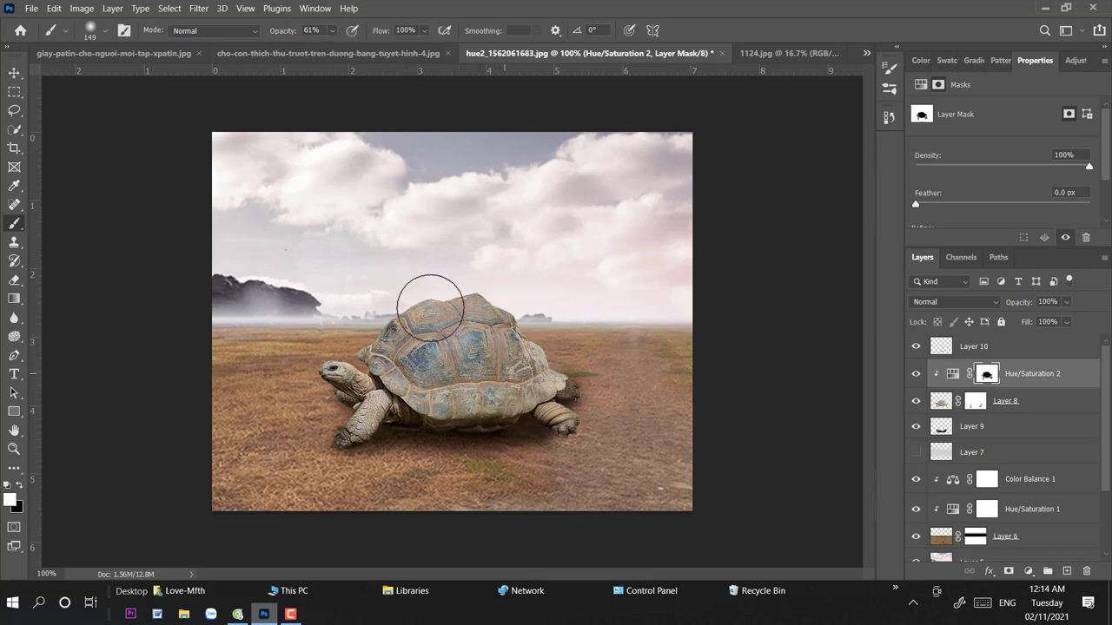
pyautogui.moveTo(409, 373); pyautogui.dragTo(382, 402)
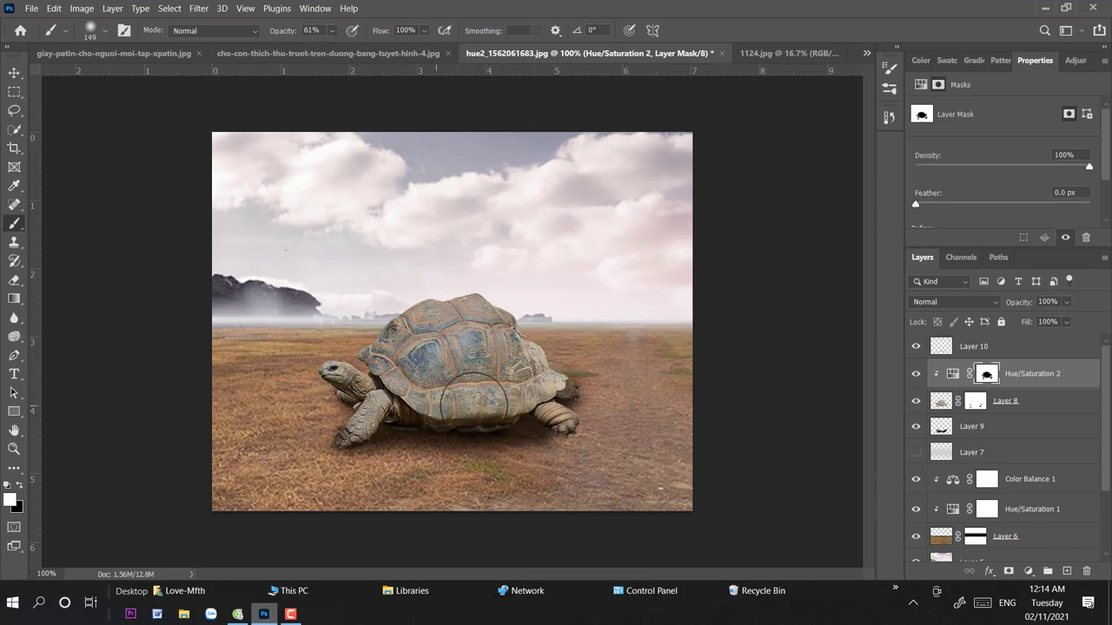
pyautogui.moveTo(547, 369); pyautogui.dragTo(513, 391)
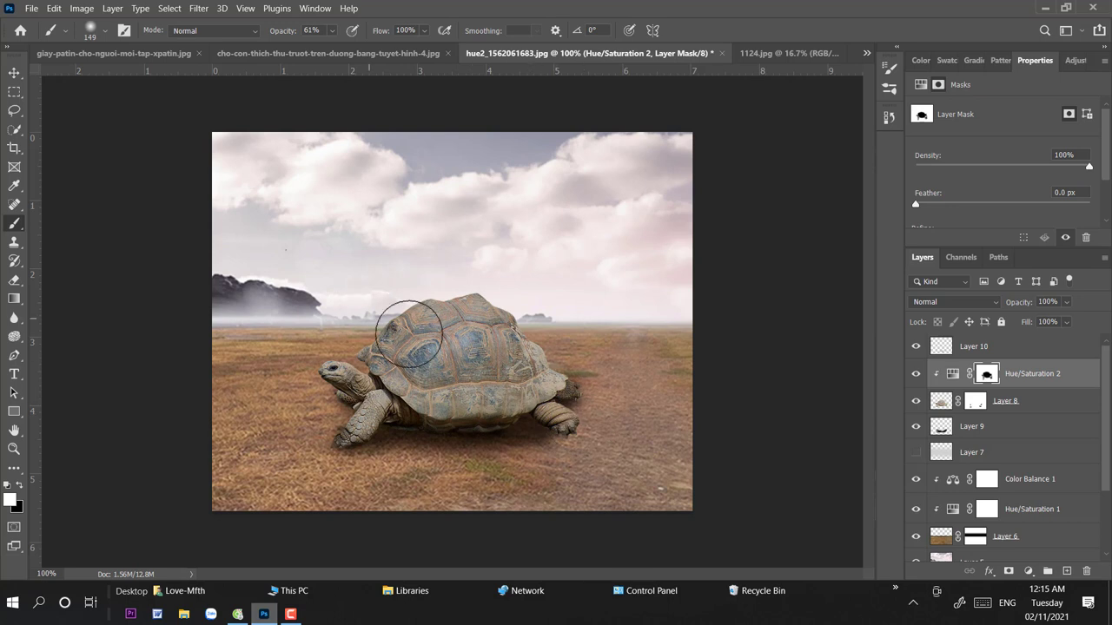
pyautogui.click(14, 73)
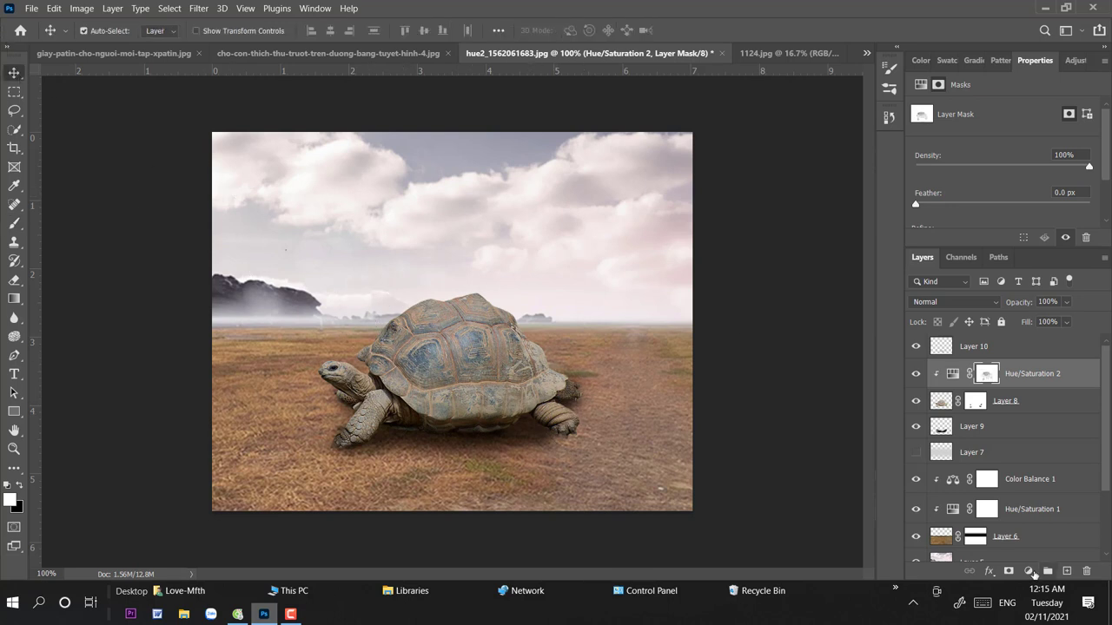
# Step: Add a Brightness/Contrast adjustment over the tortoise with brightness -37 and contrast 50
pyautogui.click(1030, 572)
pyautogui.click(1033, 359)
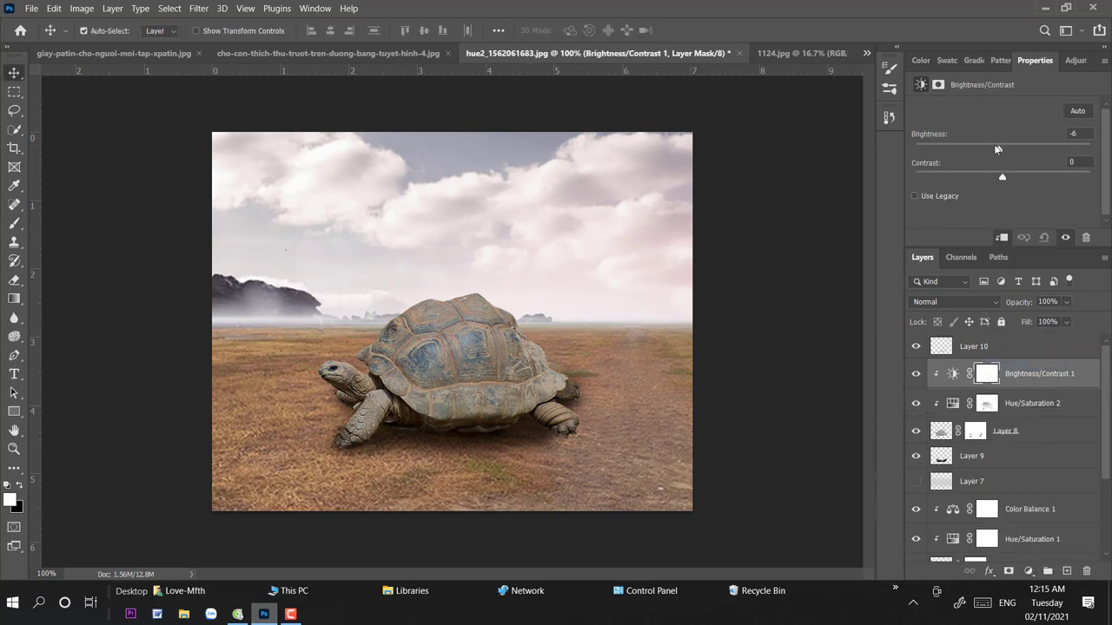
pyautogui.moveTo(997, 150); pyautogui.dragTo(981, 151)
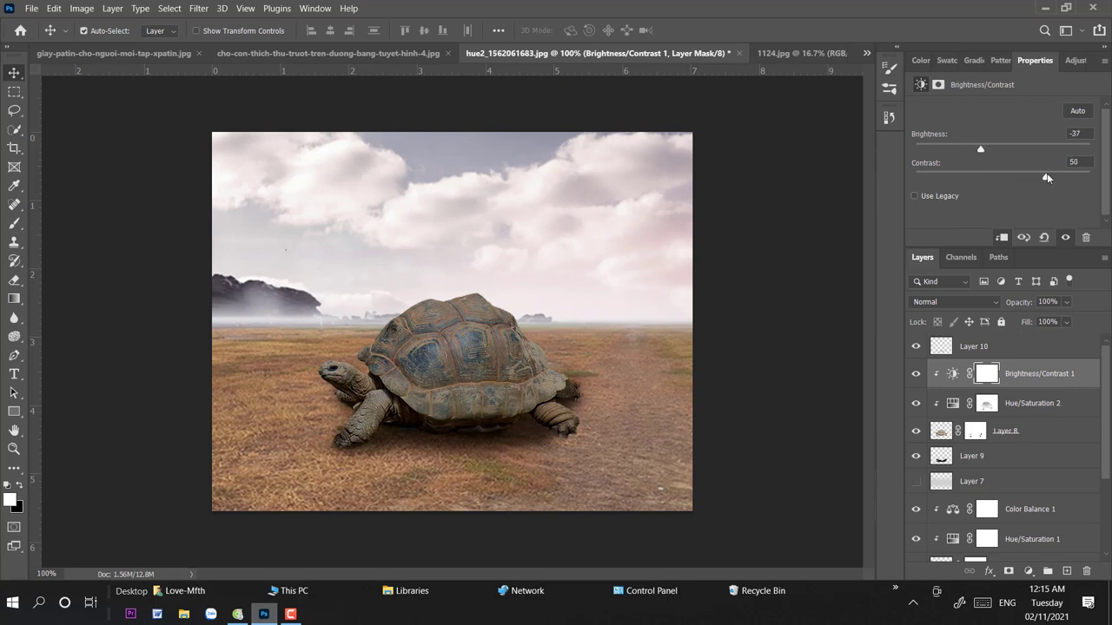
pyautogui.keyDown('ctrl'); pyautogui.click(997, 379); pyautogui.keyUp('ctrl')
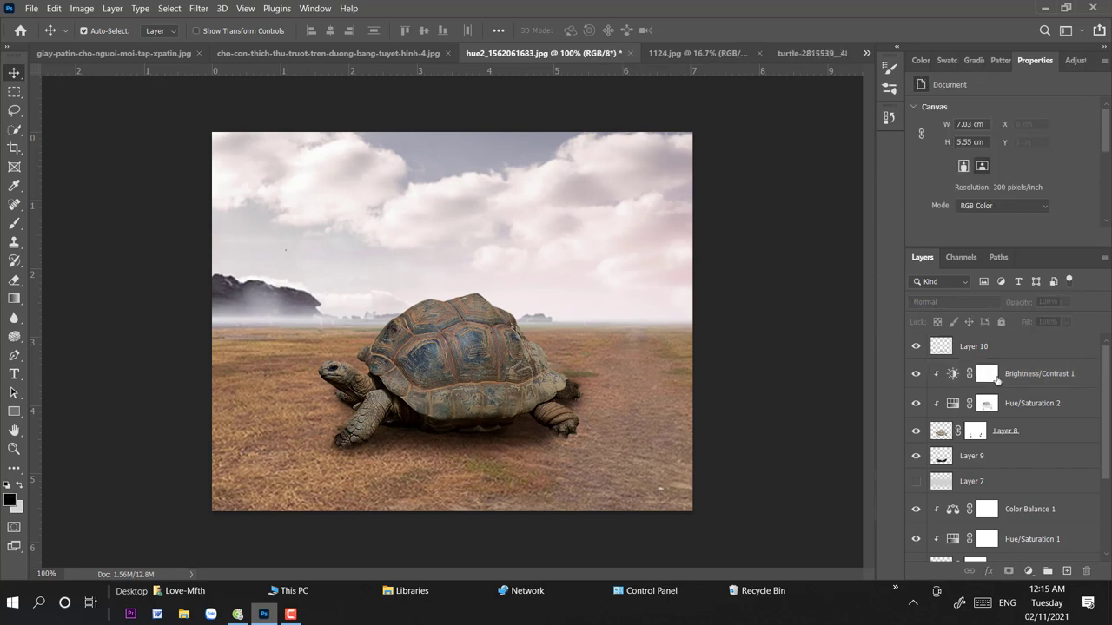
pyautogui.hotkey('ctrl', 'z')
# Step: Paint the Brightness/Contrast 1 mask over the shell and neck with a 44 px brush, zooming to 200%
pyautogui.click(14, 223)
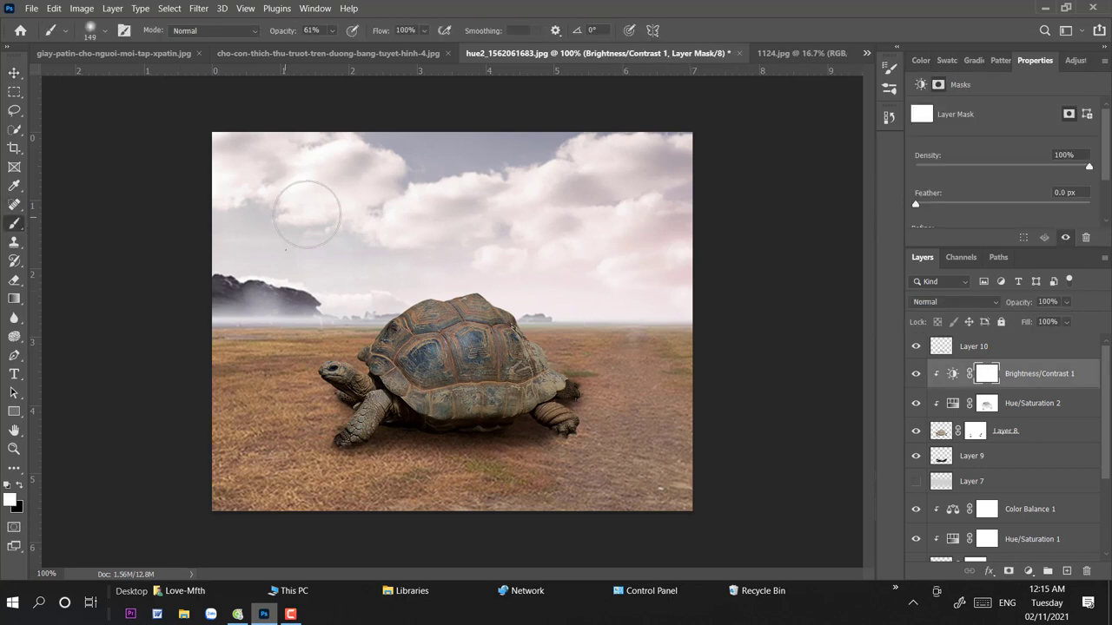
pyautogui.moveTo(408, 330); pyautogui.dragTo(530, 364)
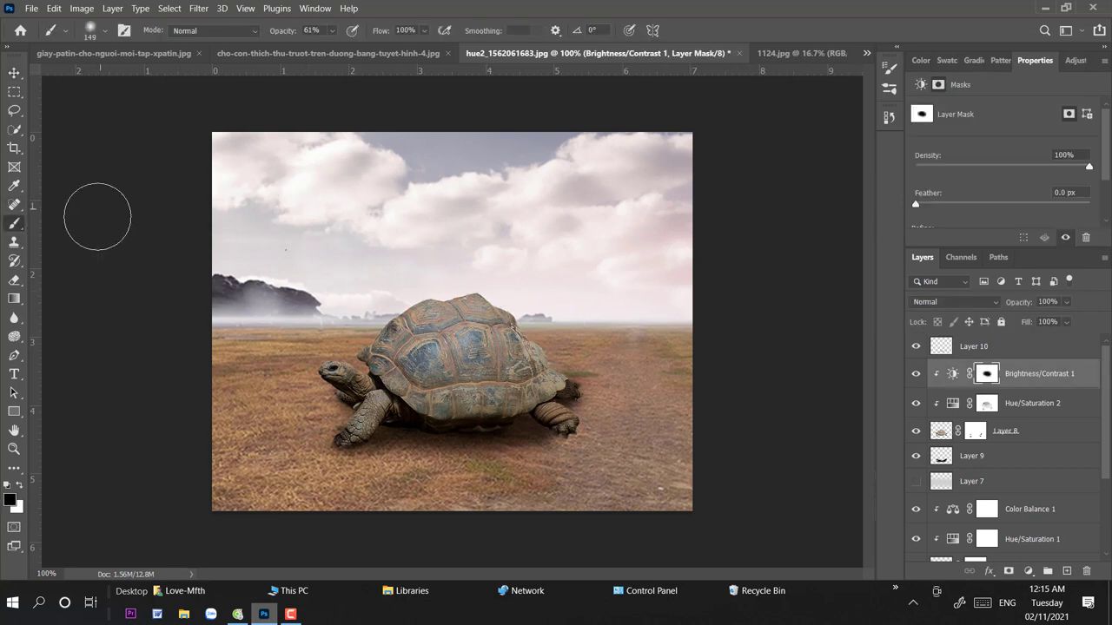
pyautogui.rightClick(603, 307)
pyautogui.press('Return')
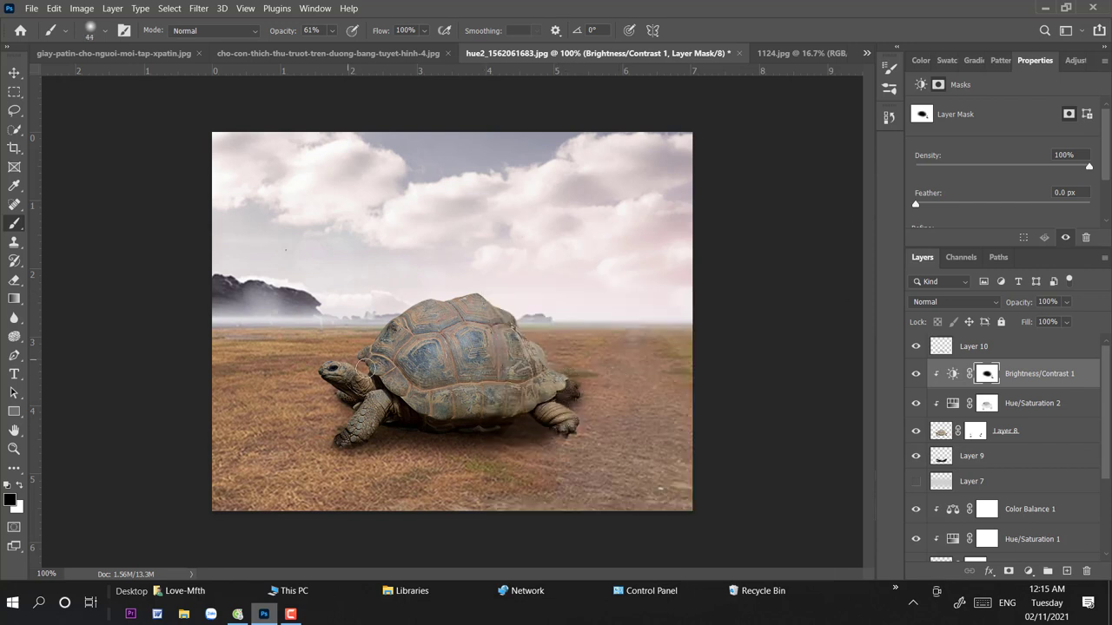
pyautogui.moveTo(377, 381); pyautogui.dragTo(393, 373)
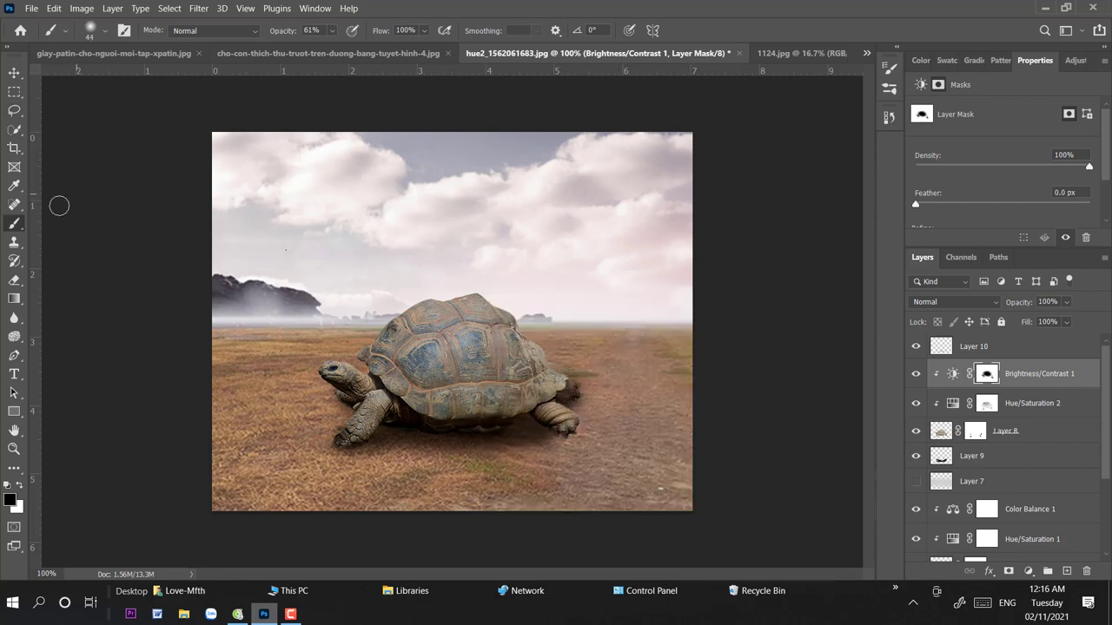
pyautogui.hotkey('ctrl', '-')
pyautogui.hotkey('ctrl', '+')
pyautogui.hotkey('ctrl', '+')
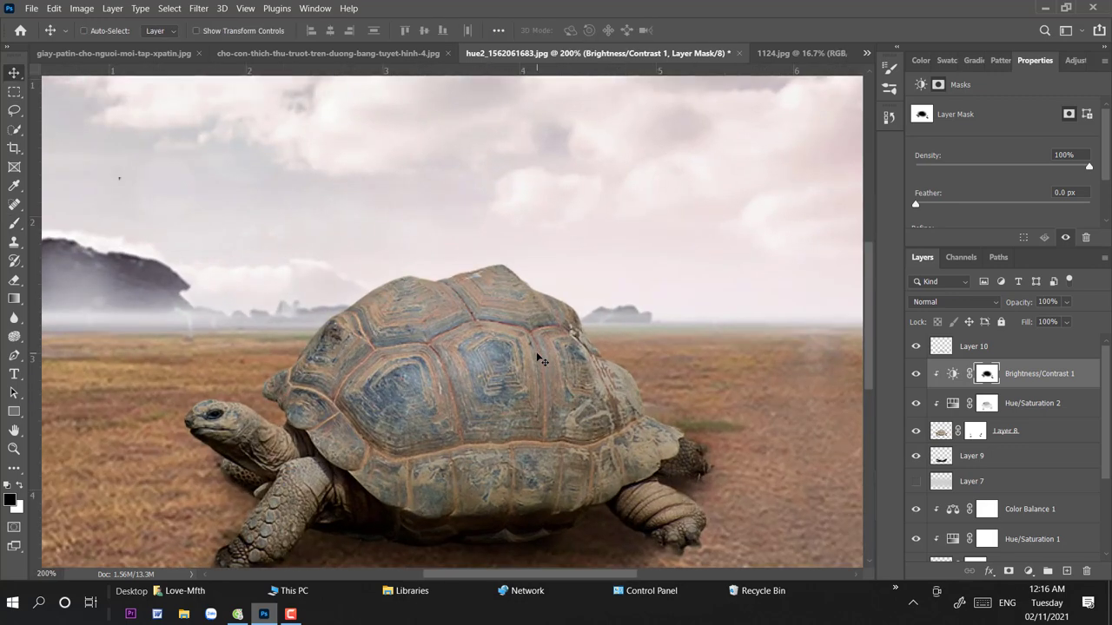
# Step: Select Layer 8's mask and set a soft 15 px brush for the tortoise's legs
pyautogui.moveTo(546, 364); pyautogui.dragTo(565, 231)
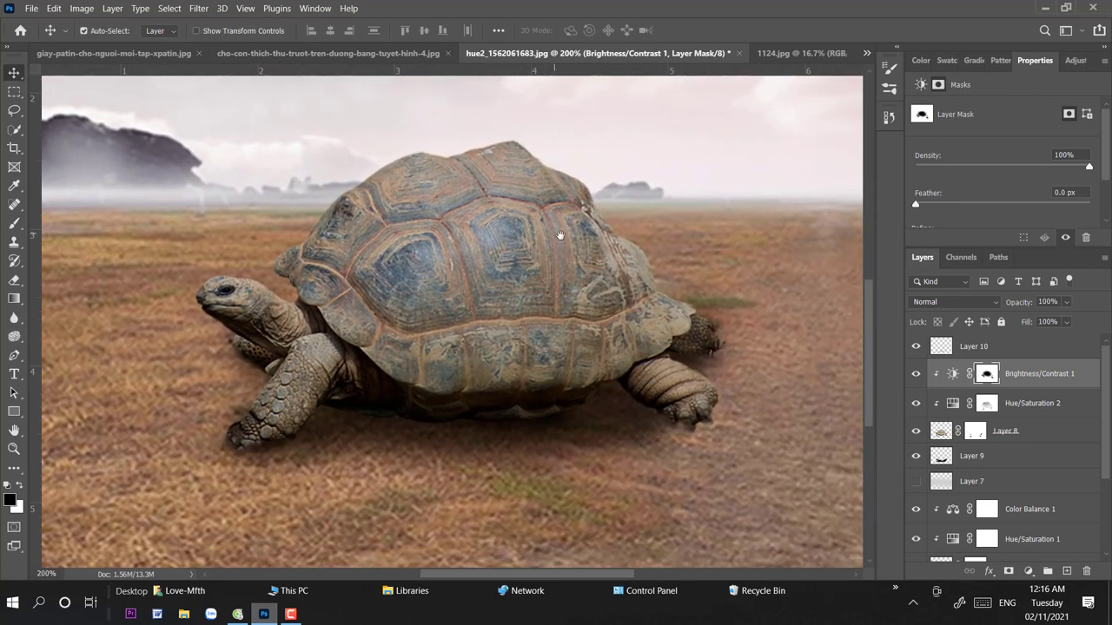
pyautogui.click(687, 420)
pyautogui.click(973, 435)
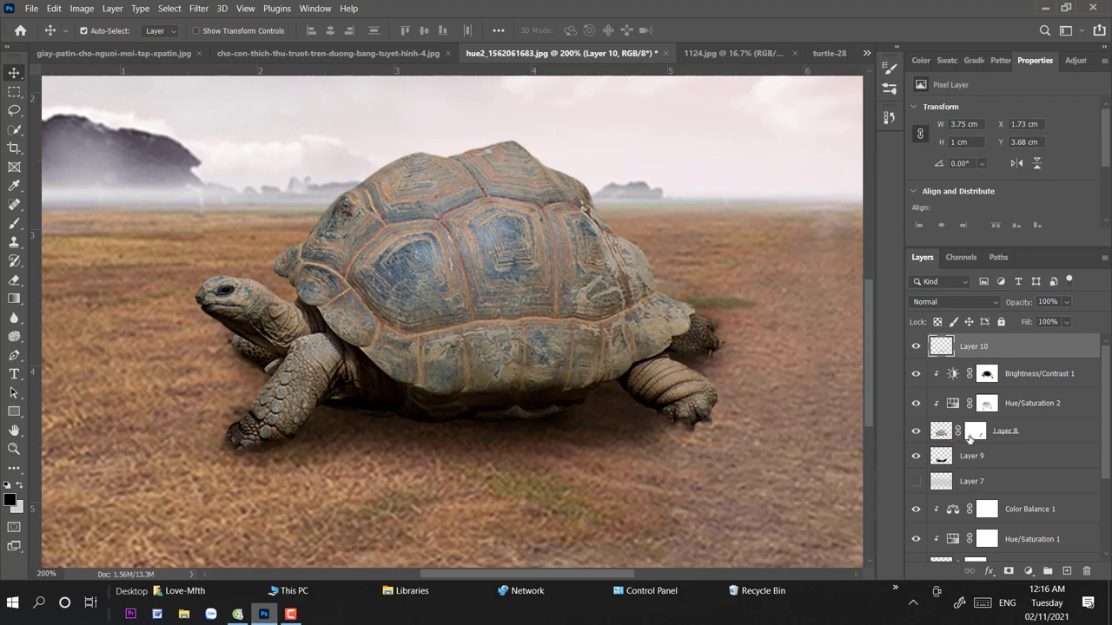
pyautogui.click(14, 223)
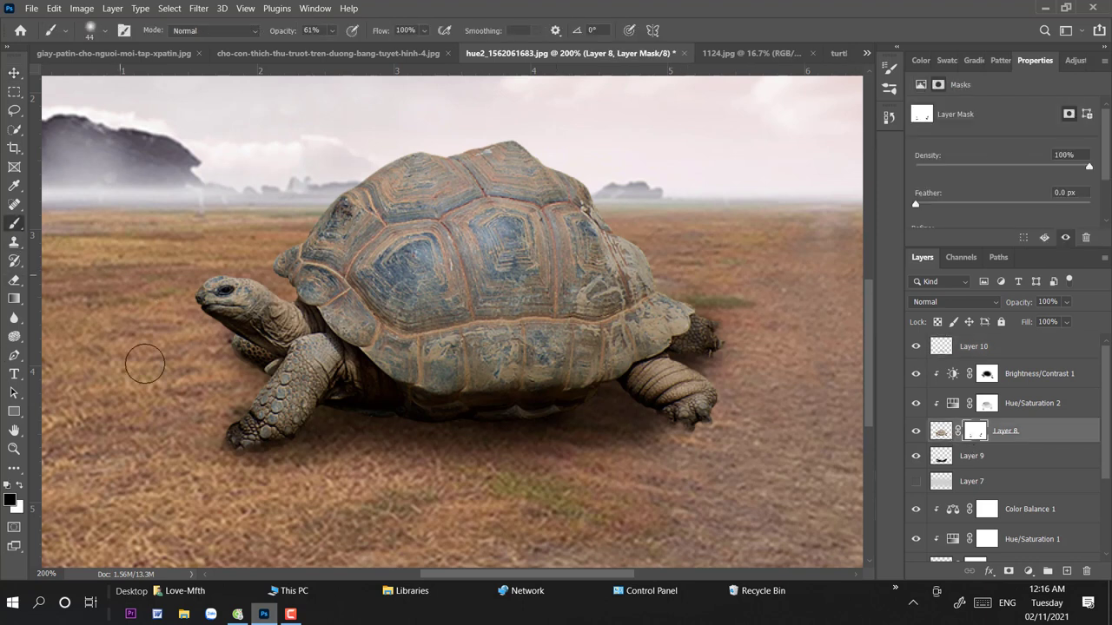
pyautogui.rightClick(354, 446)
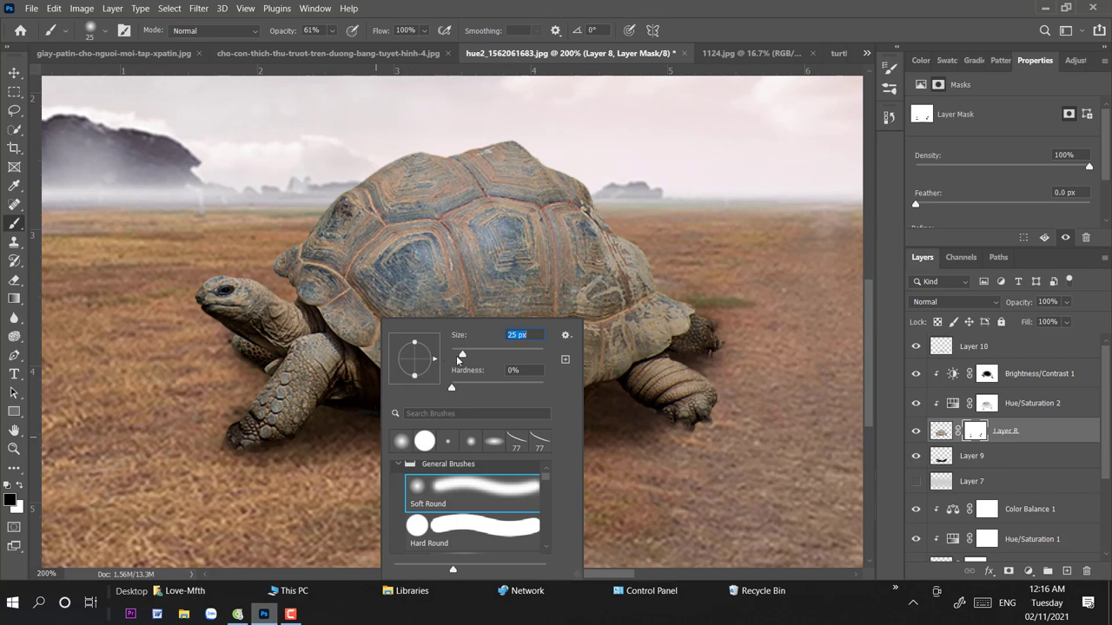
pyautogui.moveTo(460, 355); pyautogui.dragTo(455, 354)
pyautogui.click(242, 456)
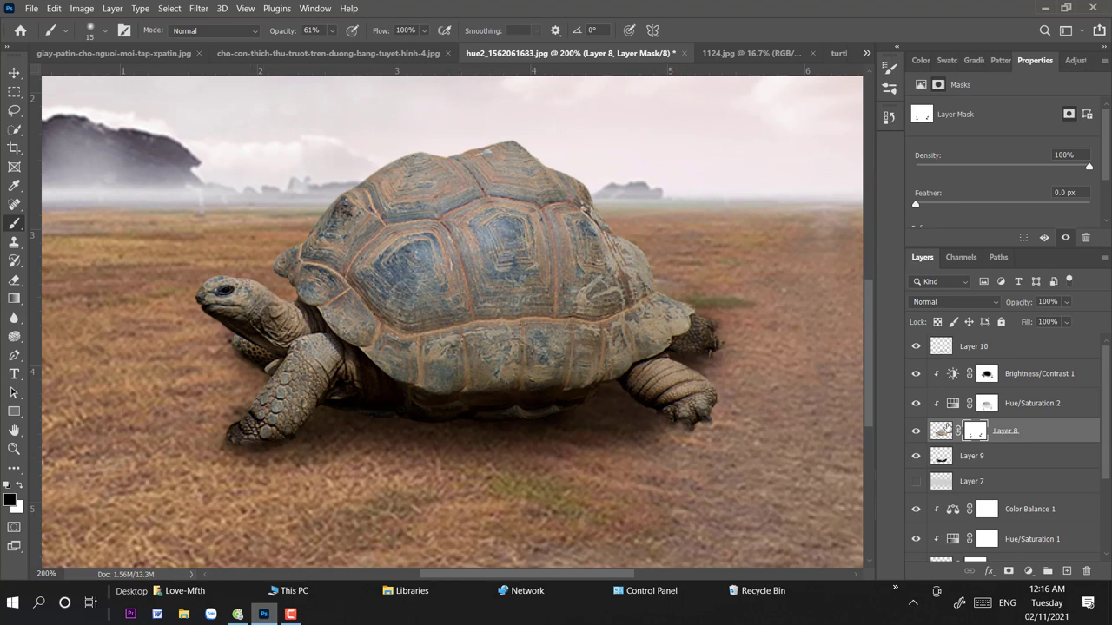
# Step: Erase on Layer 10 and paint Layer 8's mask around the feet, ending on Layer 9
pyautogui.hotkey('alt', '.')
pyautogui.press('e')
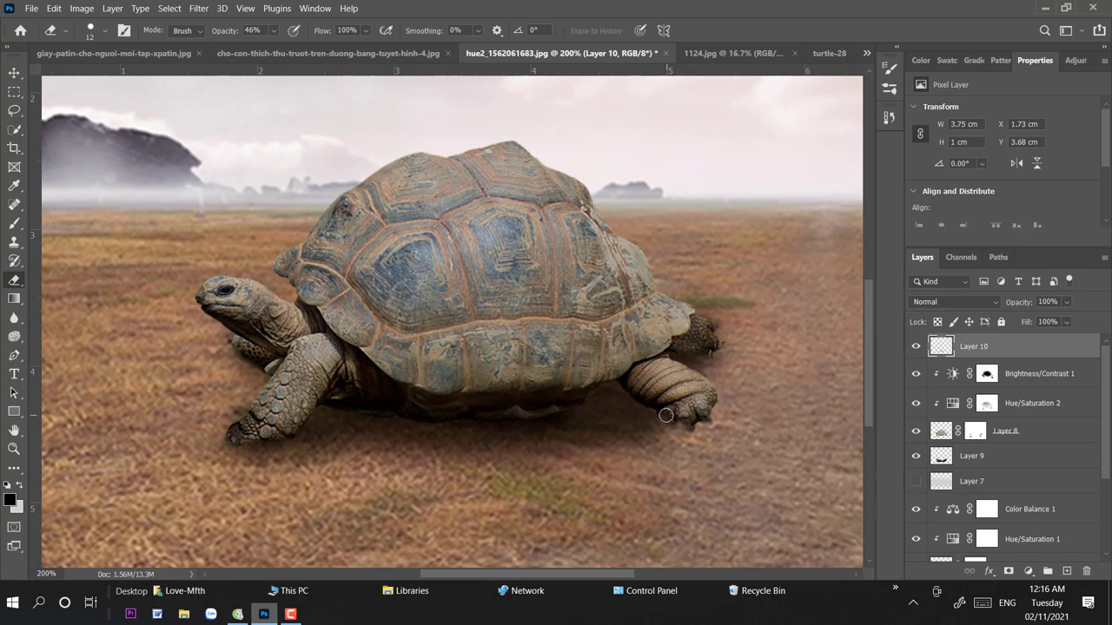
pyautogui.click(14, 222)
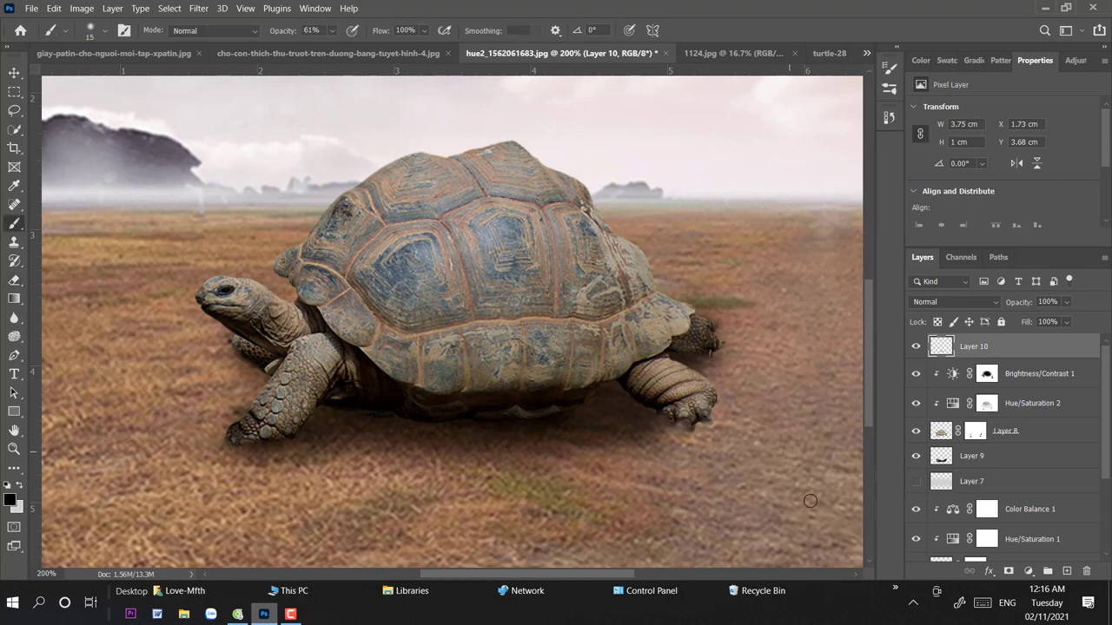
pyautogui.click(975, 432)
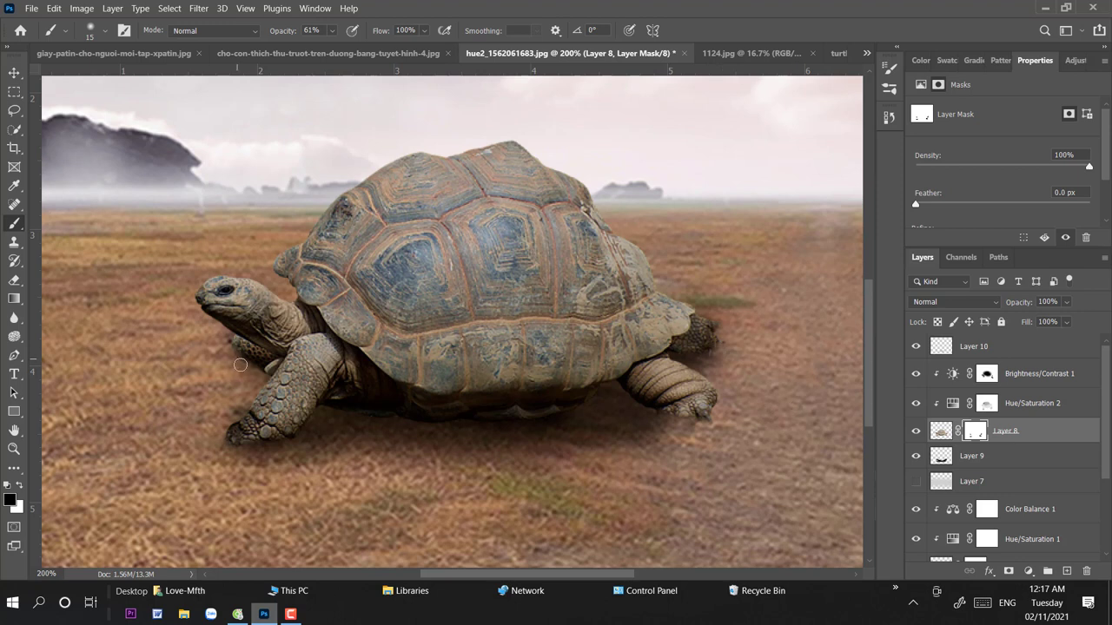
pyautogui.hotkey('alt', '.')
pyautogui.press('e')
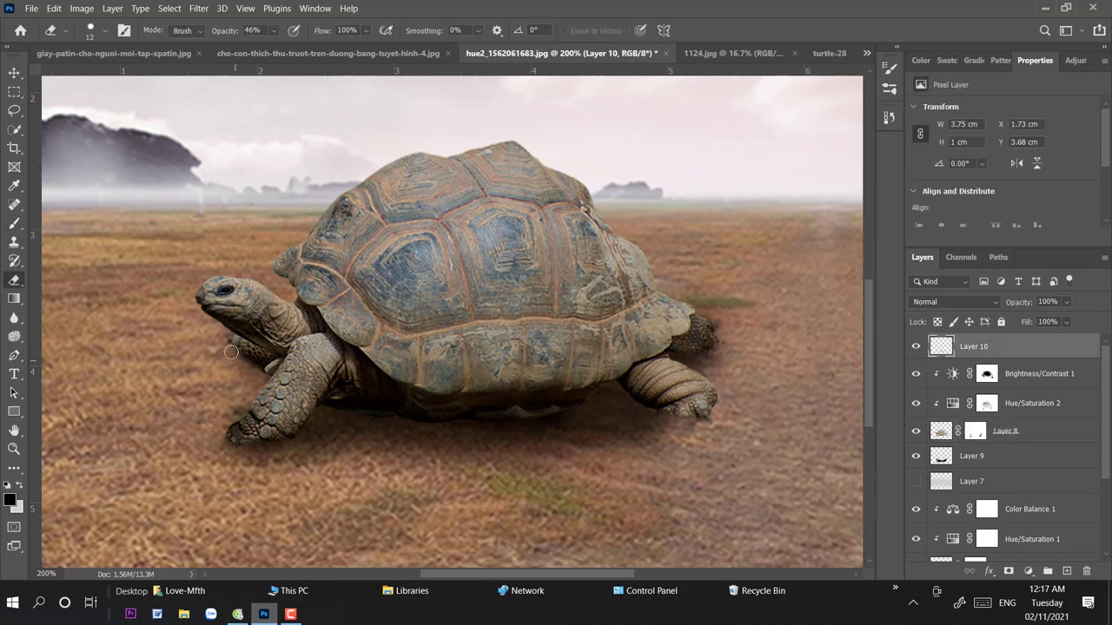
pyautogui.press('0')
pyautogui.click(971, 456)
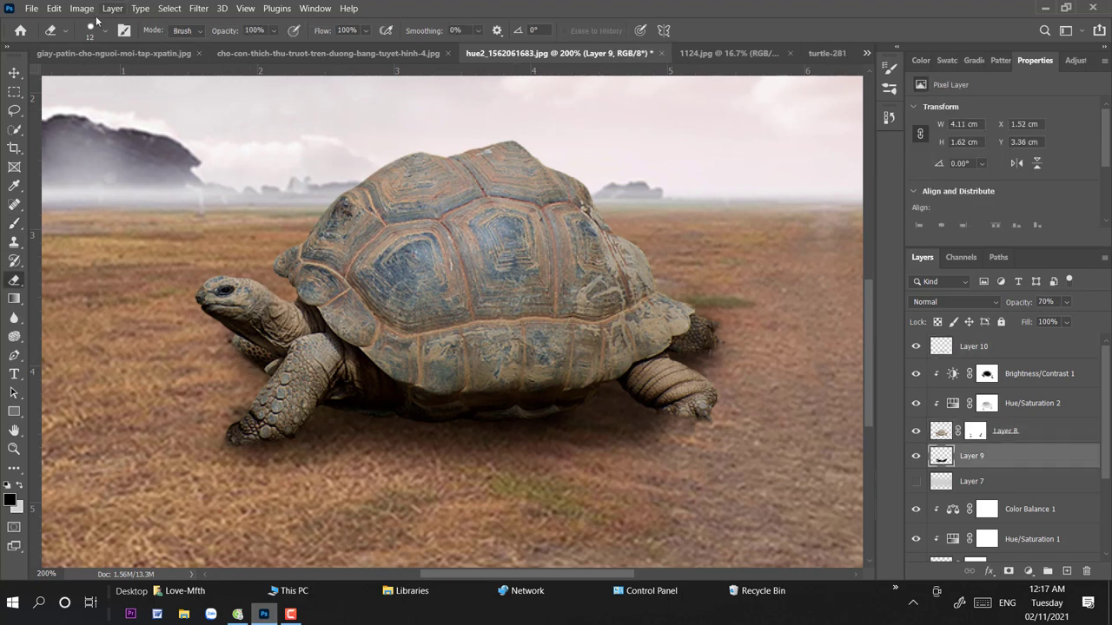
# Step: Soften the shadow edge beside the front leg with a 37 px eraser at 40% opacity
pyautogui.click(97, 32)
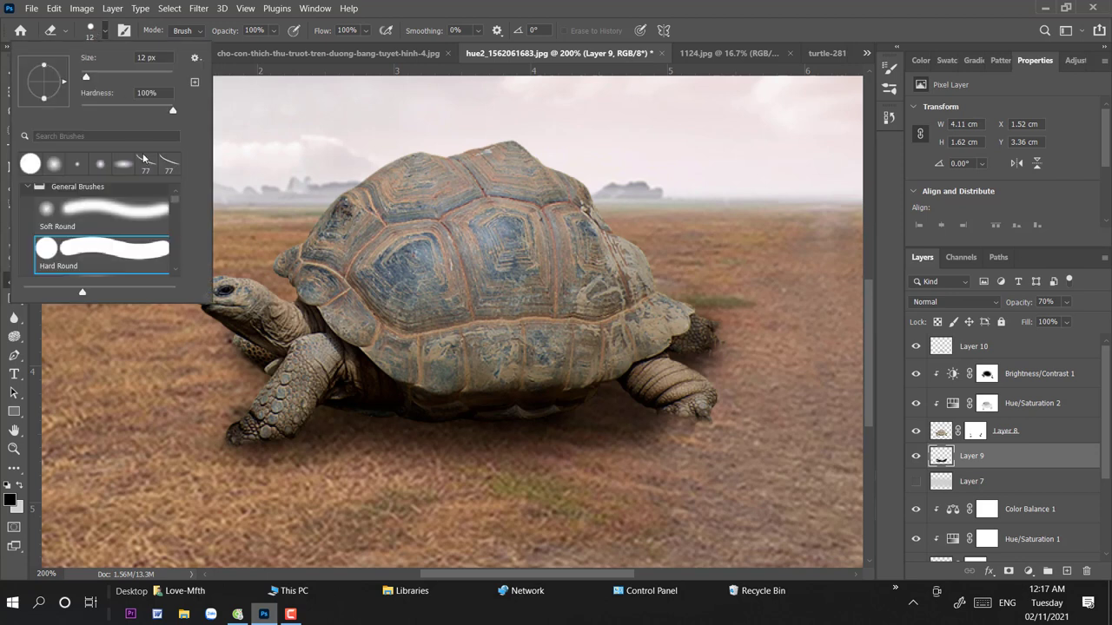
pyautogui.click(273, 30)
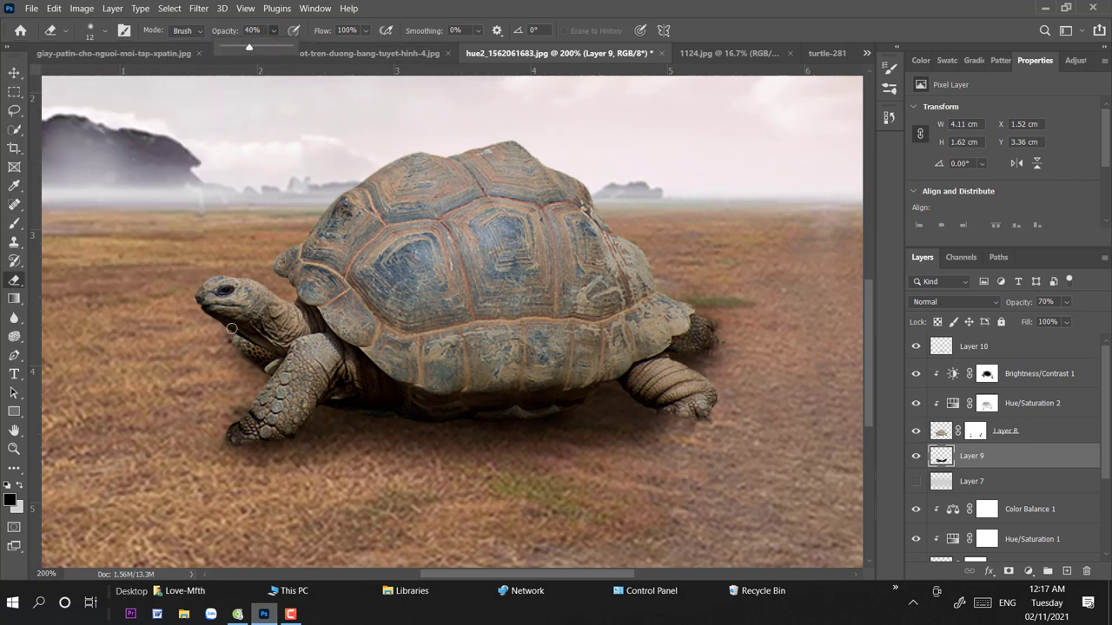
pyautogui.rightClick(322, 319)
pyautogui.moveTo(385, 354); pyautogui.dragTo(406, 353)
pyautogui.click(253, 378)
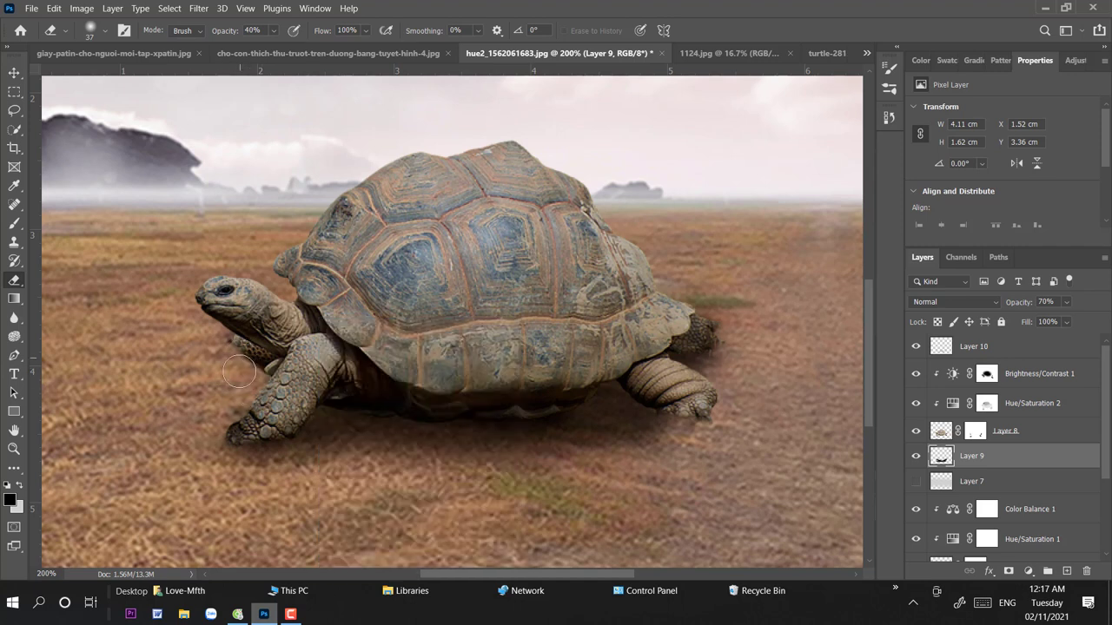
pyautogui.moveTo(257, 376); pyautogui.dragTo(261, 369)
# Step: Paint a darker shadow under the front leg with a 50 px soft brush at 61%
pyautogui.click(18, 224)
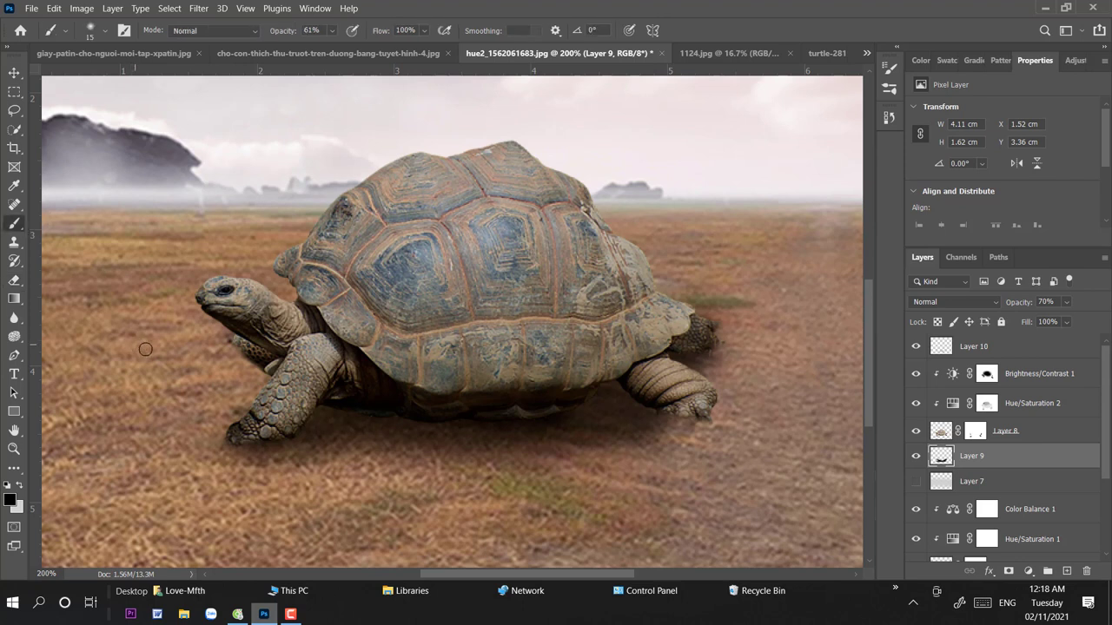
pyautogui.rightClick(263, 394)
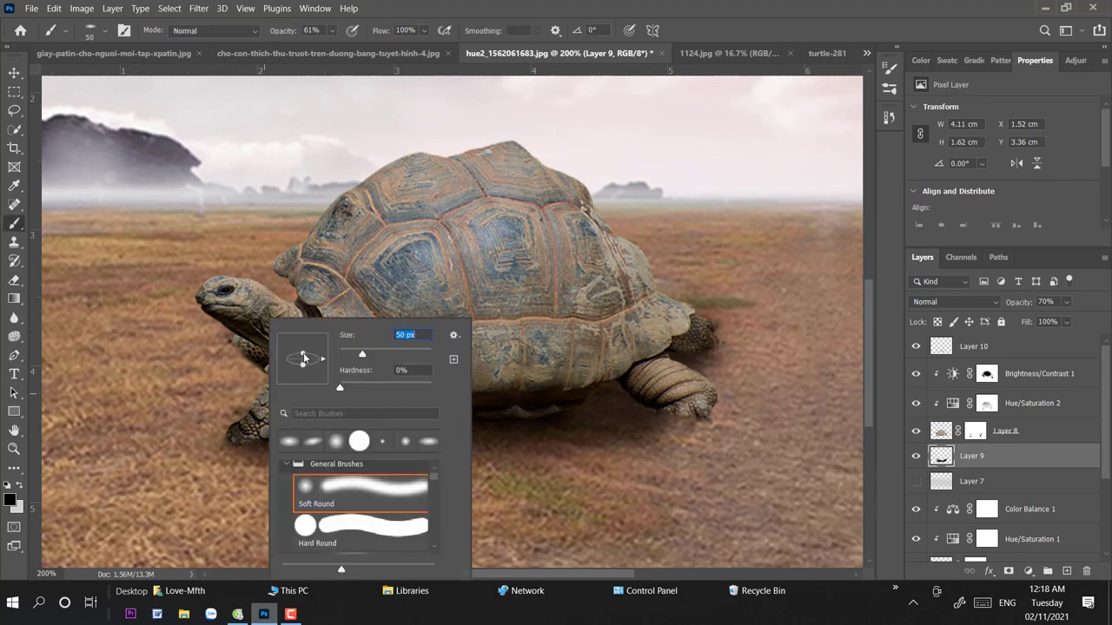
pyautogui.press('Return')
pyautogui.moveTo(209, 385); pyautogui.dragTo(261, 383)
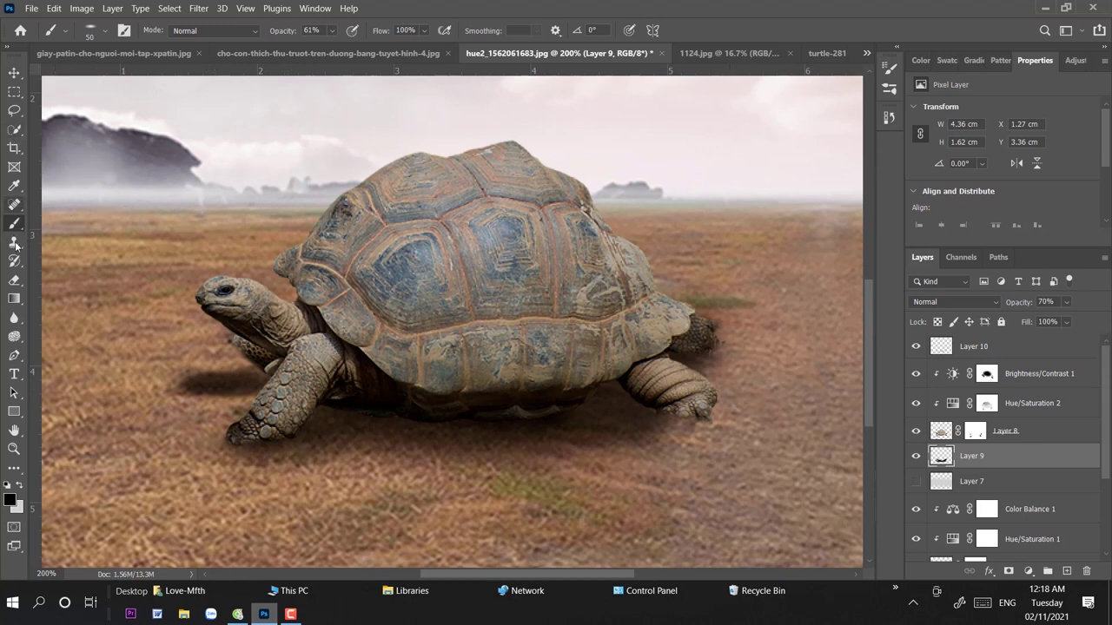
# Step: Set the eraser tip angle upright and its opacity to 16%, zoomed in on the front leg
pyautogui.click(14, 280)
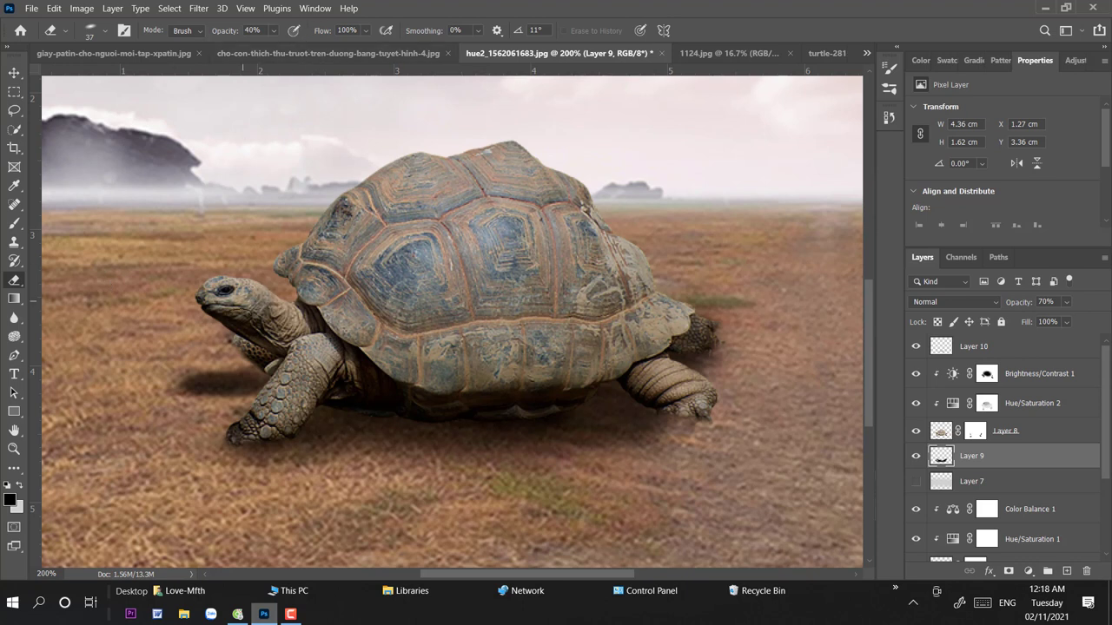
pyautogui.rightClick(234, 348)
pyautogui.moveTo(296, 354); pyautogui.dragTo(296, 313)
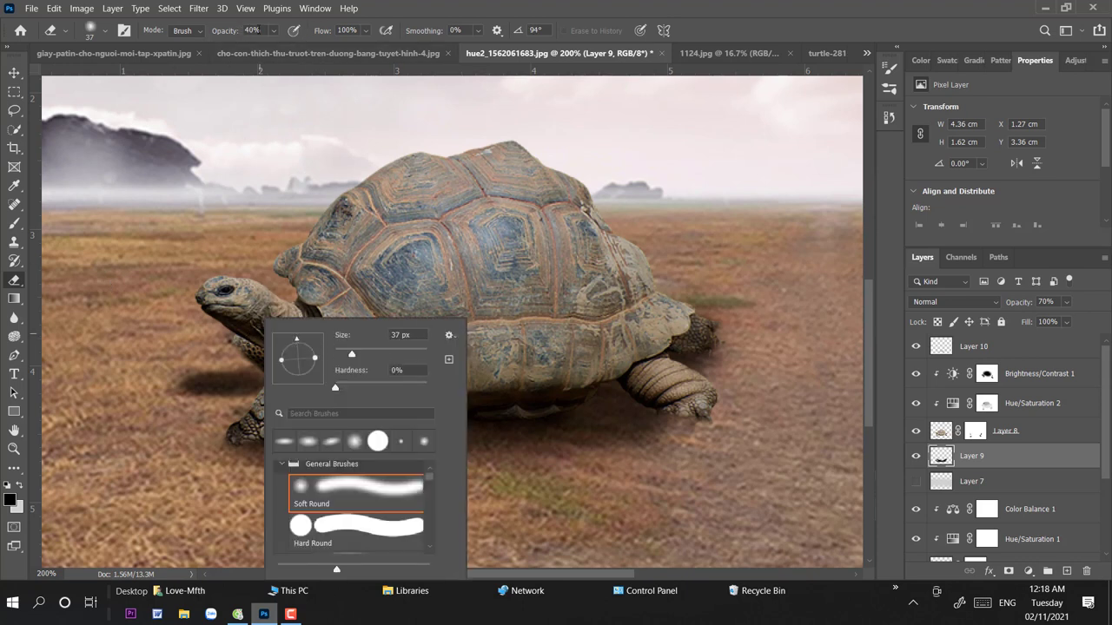
pyautogui.click(276, 30)
pyautogui.click(276, 29)
pyautogui.moveTo(272, 42); pyautogui.dragTo(265, 48)
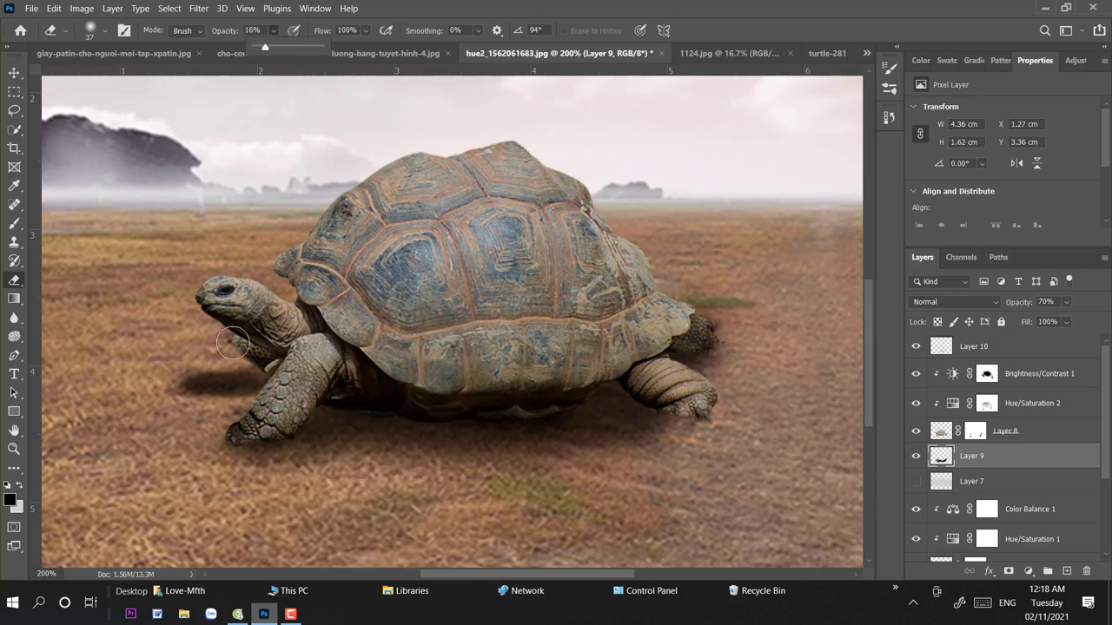
pyautogui.hotkey('ctrl', '+')
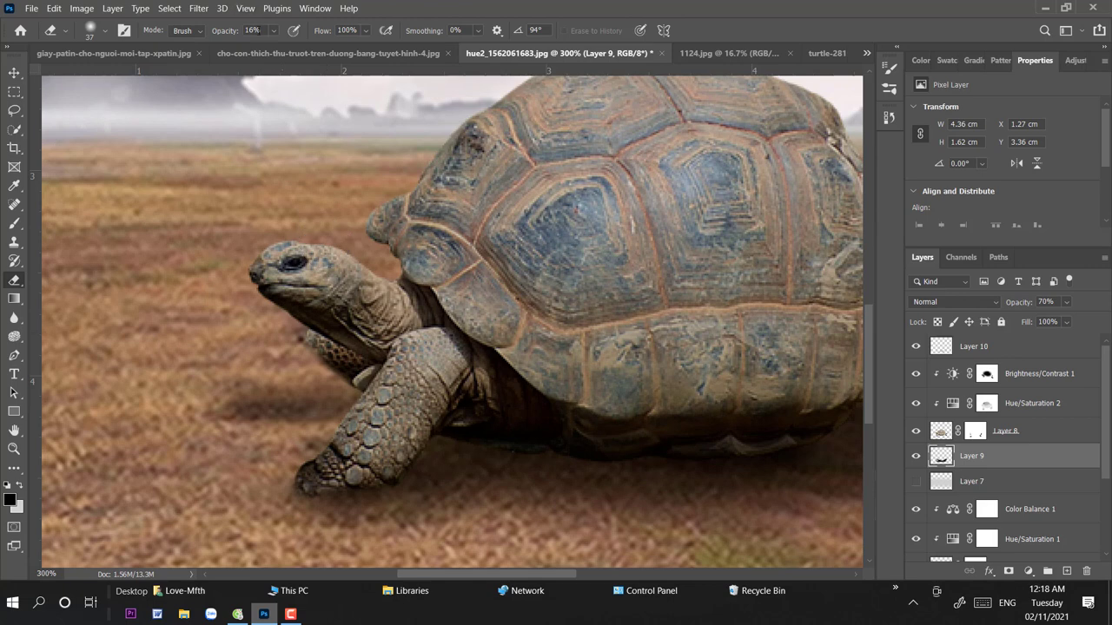
# Step: Raise eraser opacity to 100% and darken the shadow under the front leg with the brush
pyautogui.click(273, 30)
pyautogui.moveTo(277, 48); pyautogui.dragTo(333, 46)
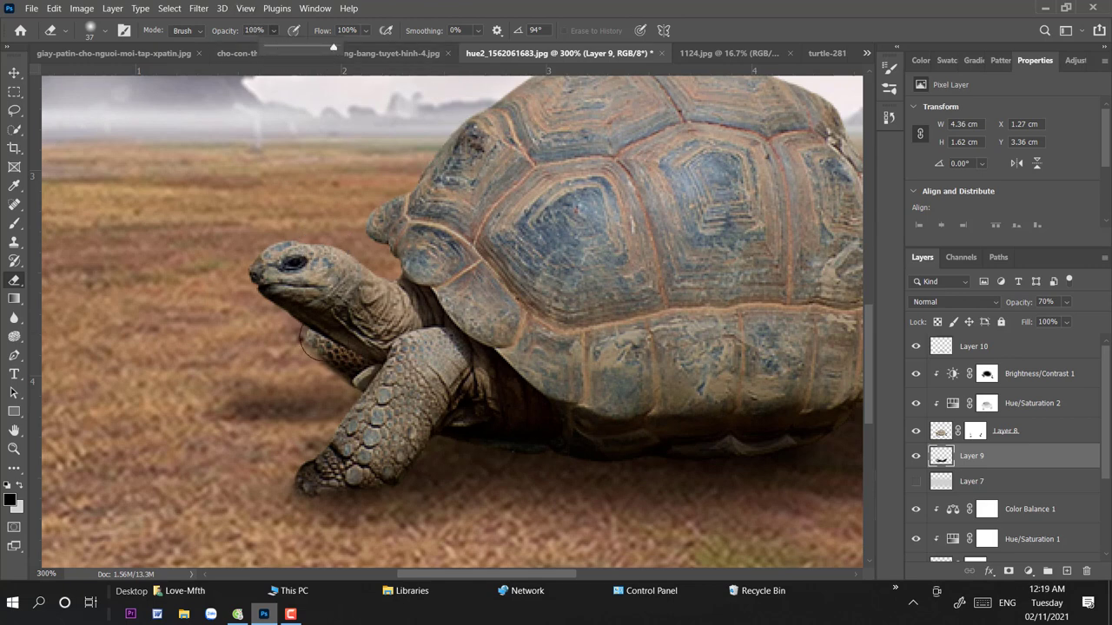
pyautogui.click(224, 360)
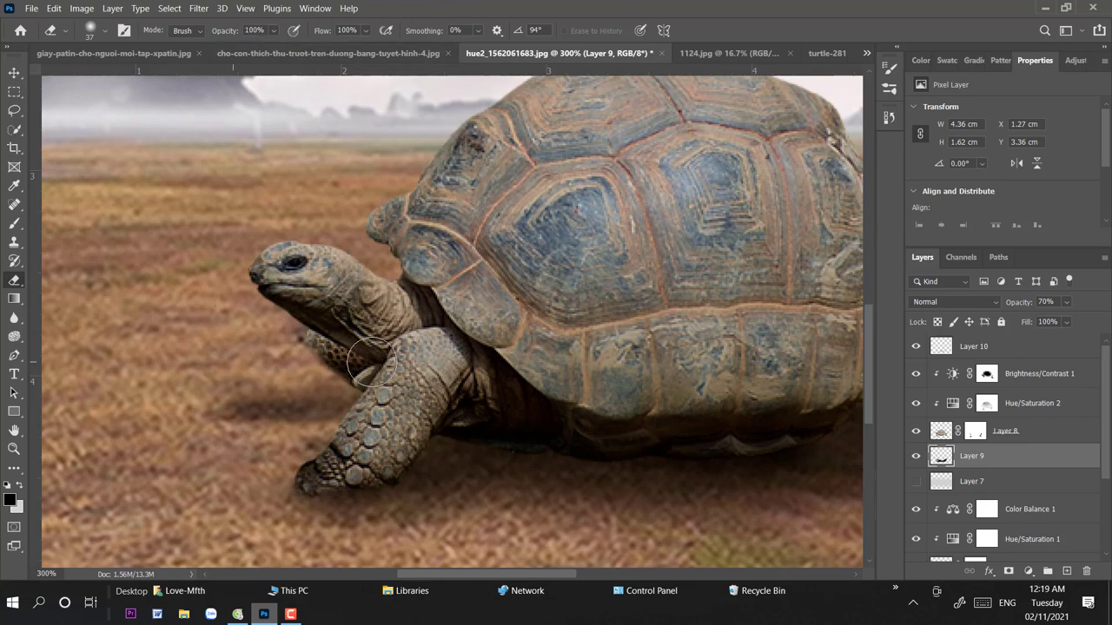
pyautogui.click(14, 224)
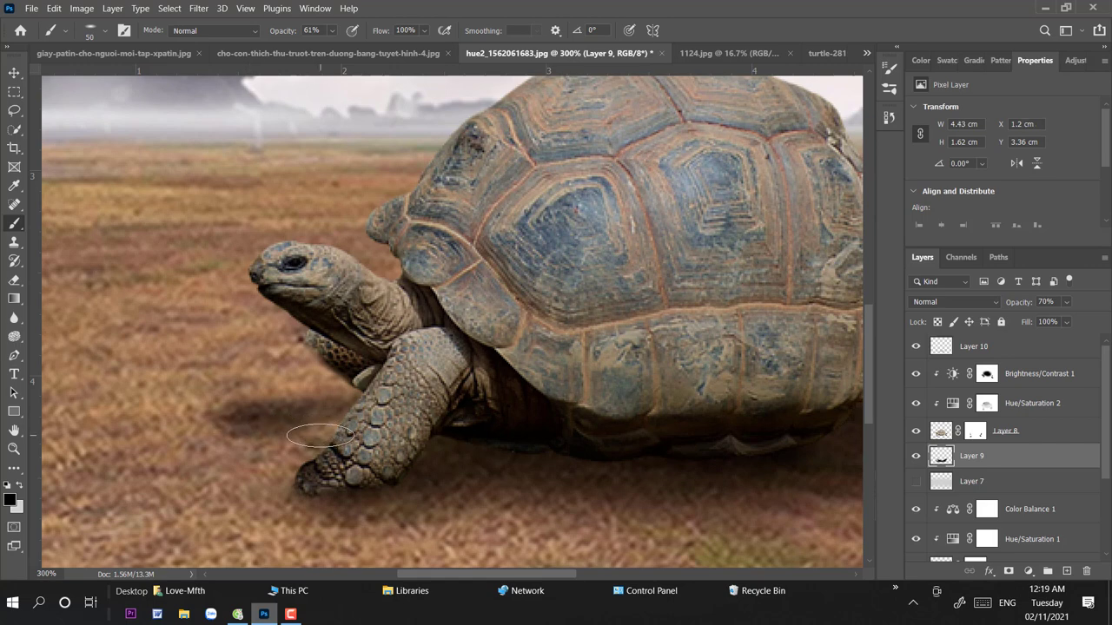
pyautogui.moveTo(320, 436); pyautogui.dragTo(287, 443)
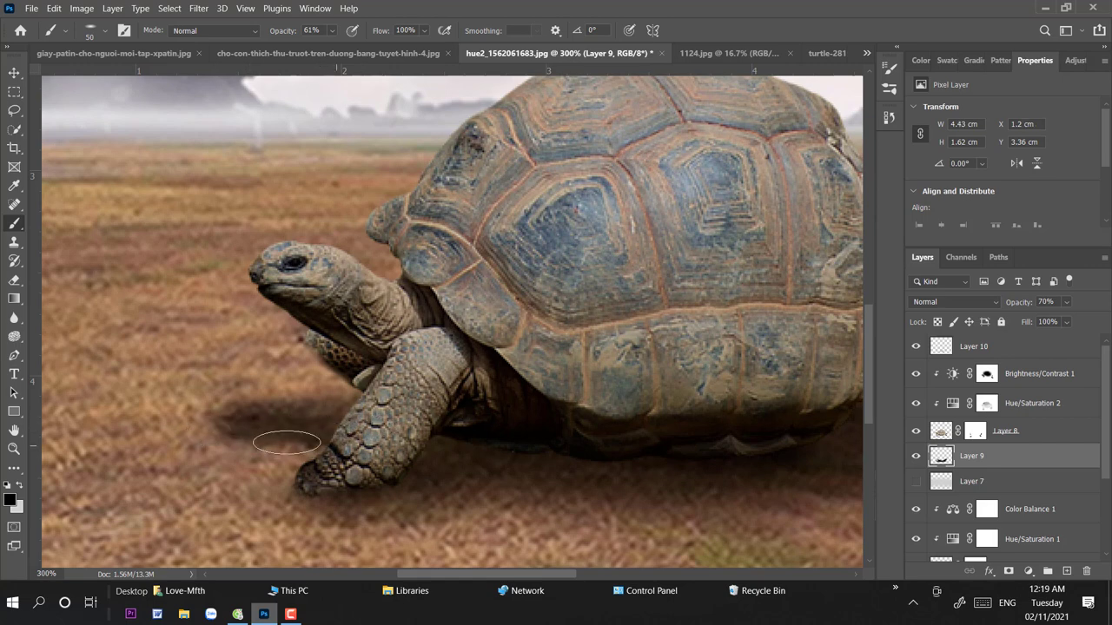
# Step: Fade the shadow left of the front leg with a low-opacity eraser
pyautogui.click(13, 243)
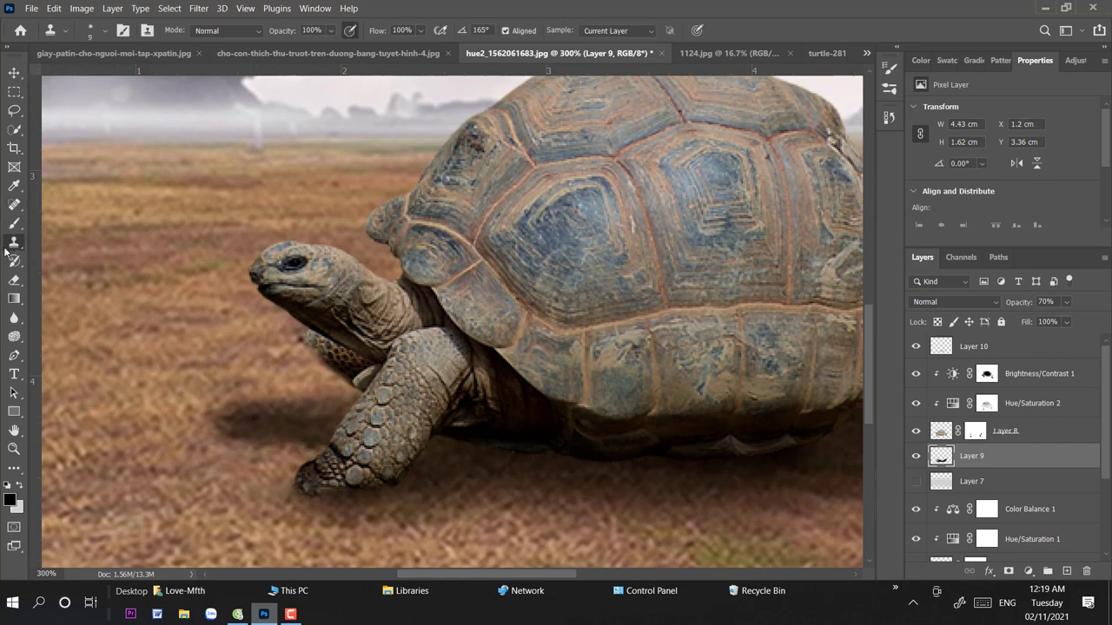
pyautogui.click(13, 280)
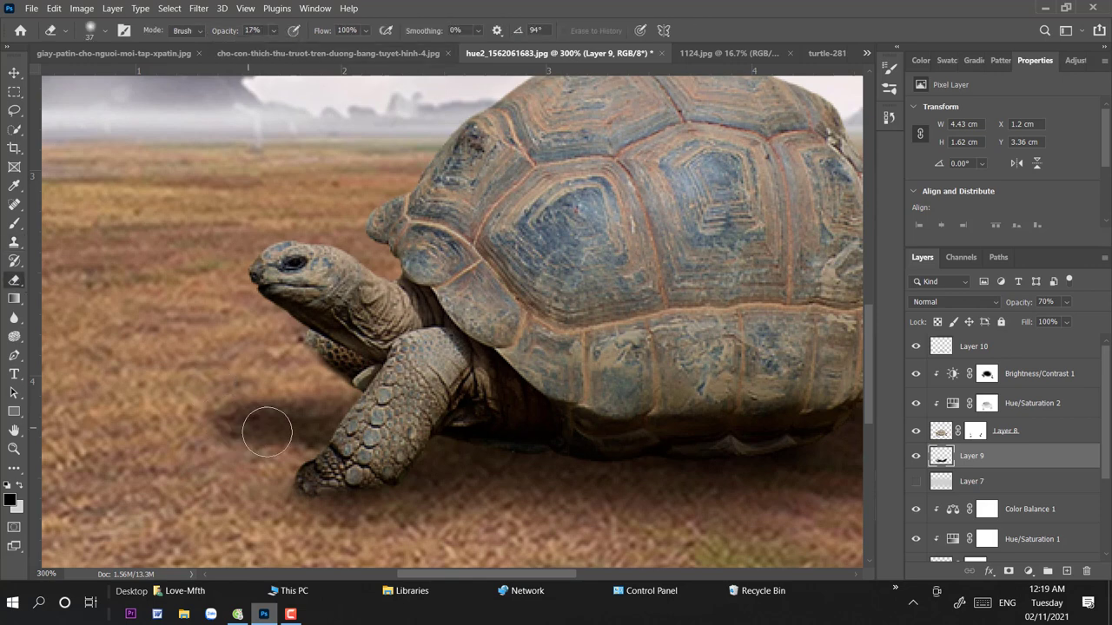
pyautogui.moveTo(267, 432)
pyautogui.mouseDown()
pyautogui.moveTo(369, 449)
pyautogui.moveTo(223, 436)
pyautogui.moveTo(363, 434)
pyautogui.mouseUp()
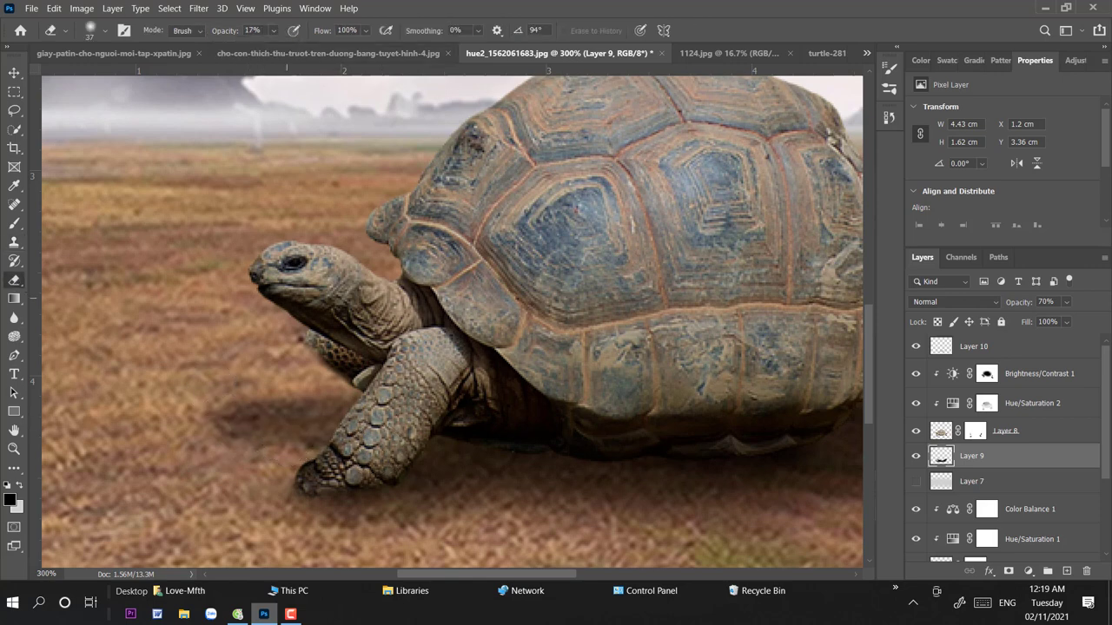
pyautogui.click(14, 71)
# Step: Duplicate the sky Layer 5 and move the copy to the top of the layer stack
pyautogui.hotkey('ctrl', '-')
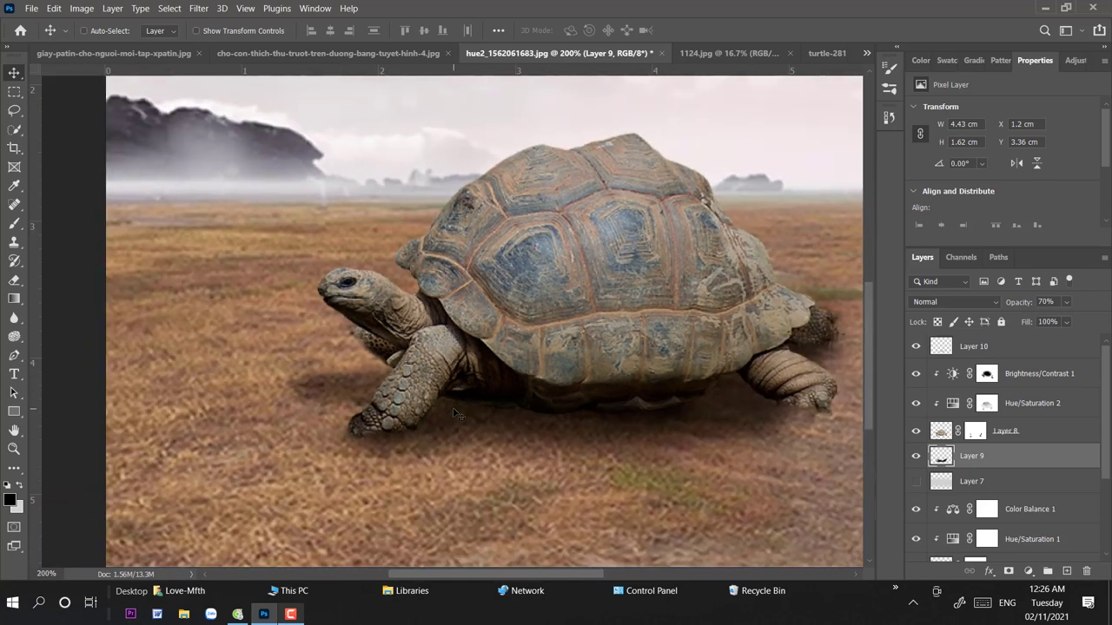
pyautogui.hotkey('ctrl', '-')
pyautogui.click(546, 226)
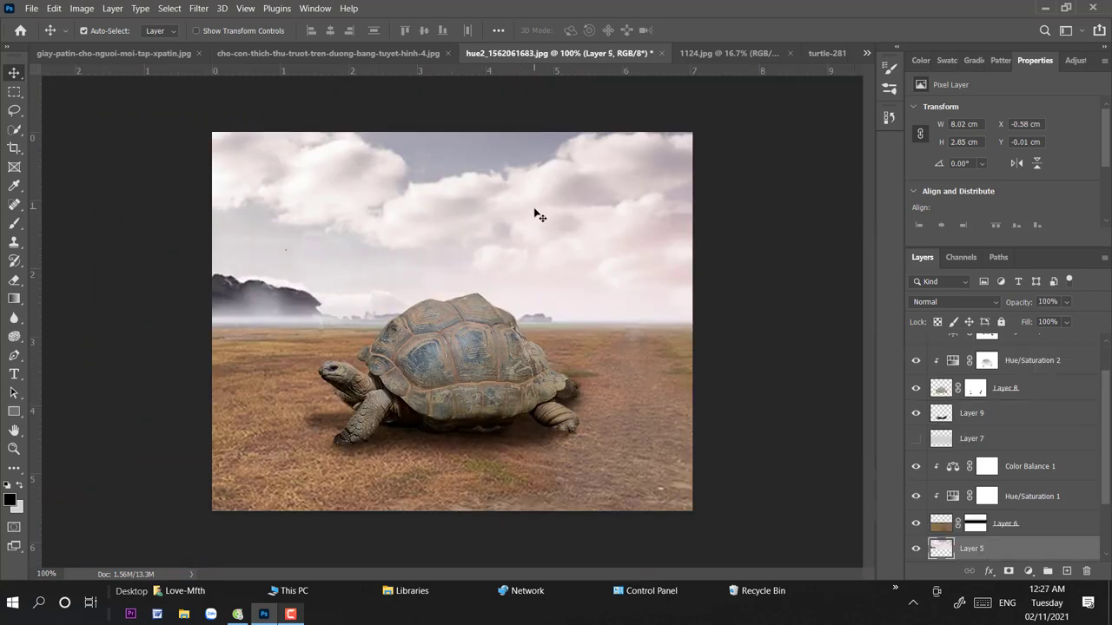
pyautogui.hotkey('ctrl', 'j')
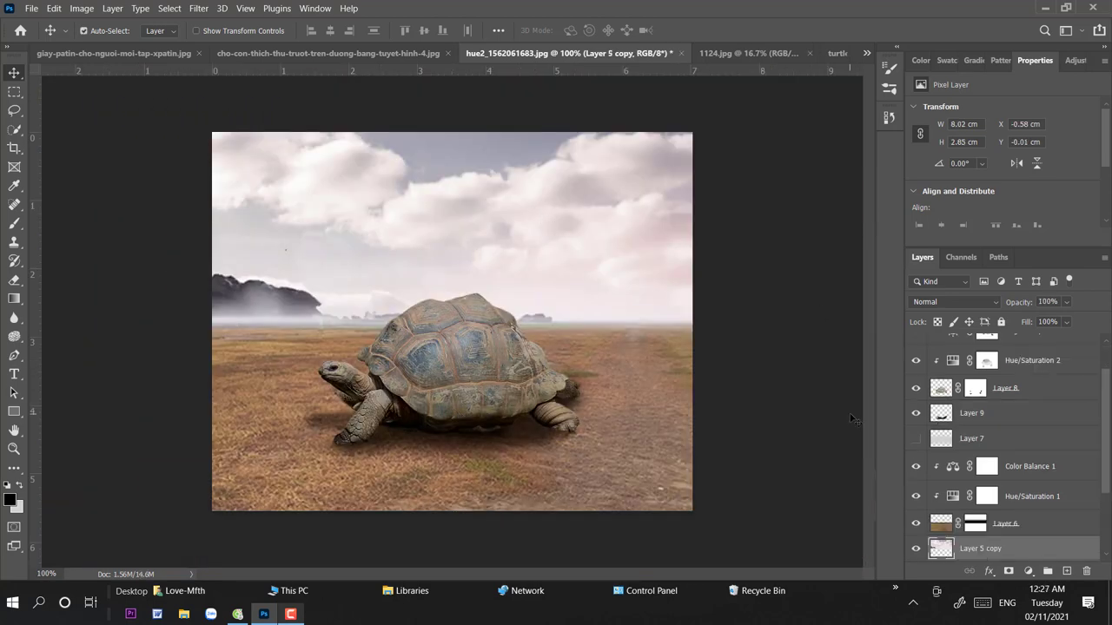
pyautogui.moveTo(1086, 541); pyautogui.dragTo(999, 349)
# Step: Flip the sky copy upside down below the horizon, align it to the ground, and hide it
pyautogui.hotkey('ctrl', 't')
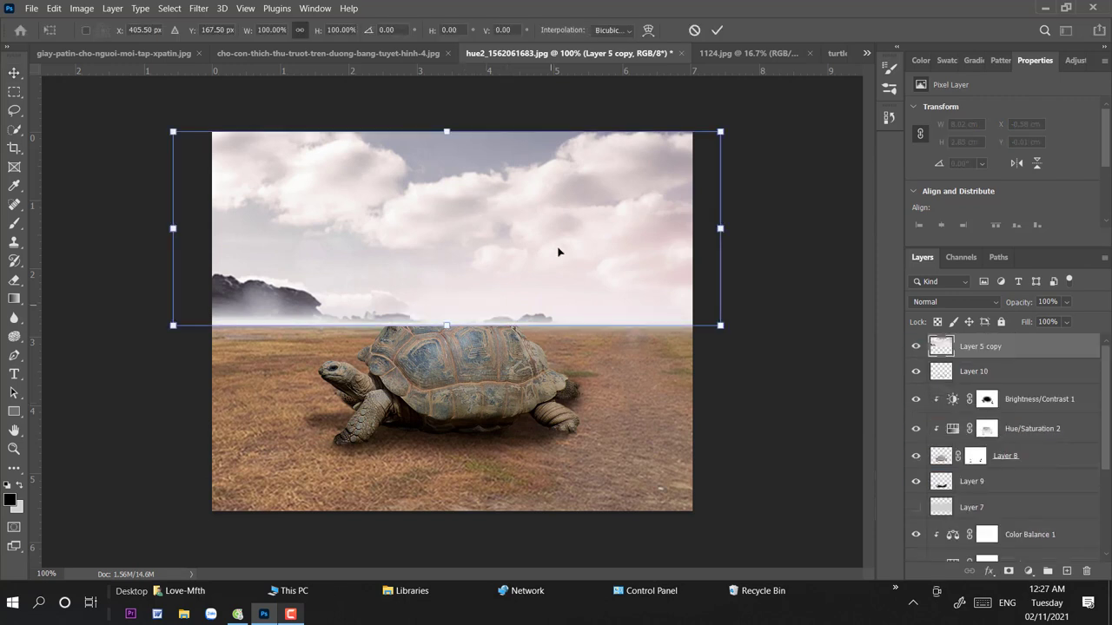
pyautogui.moveTo(446, 131)
pyautogui.mouseDown()
pyautogui.moveTo(442, 472)
pyautogui.moveTo(446, 443)
pyautogui.mouseUp()
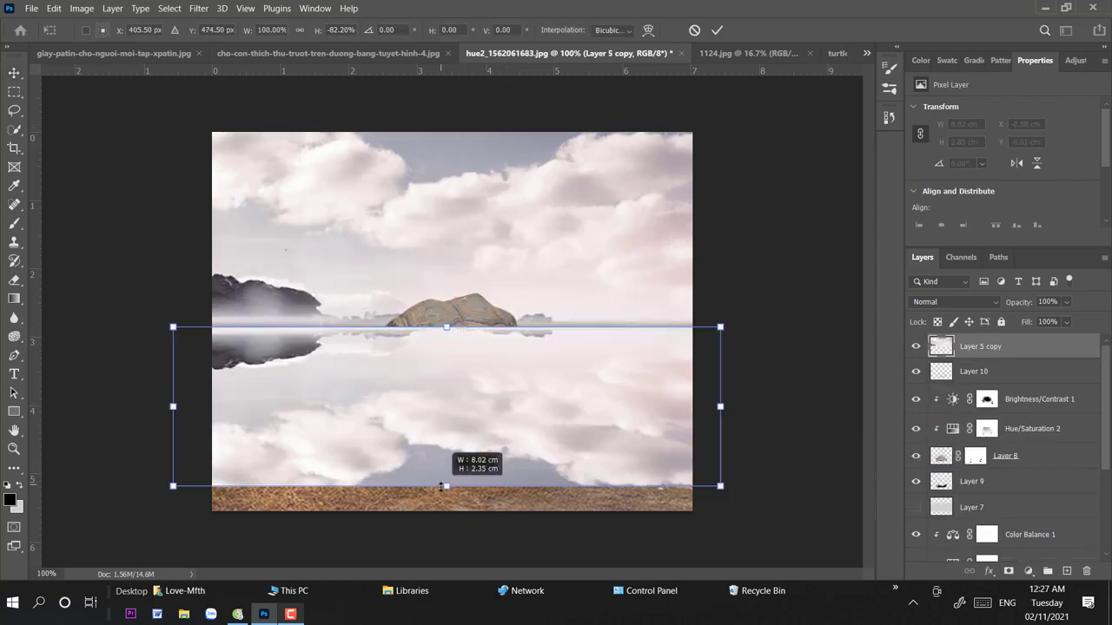
pyautogui.moveTo(457, 392); pyautogui.dragTo(477, 315)
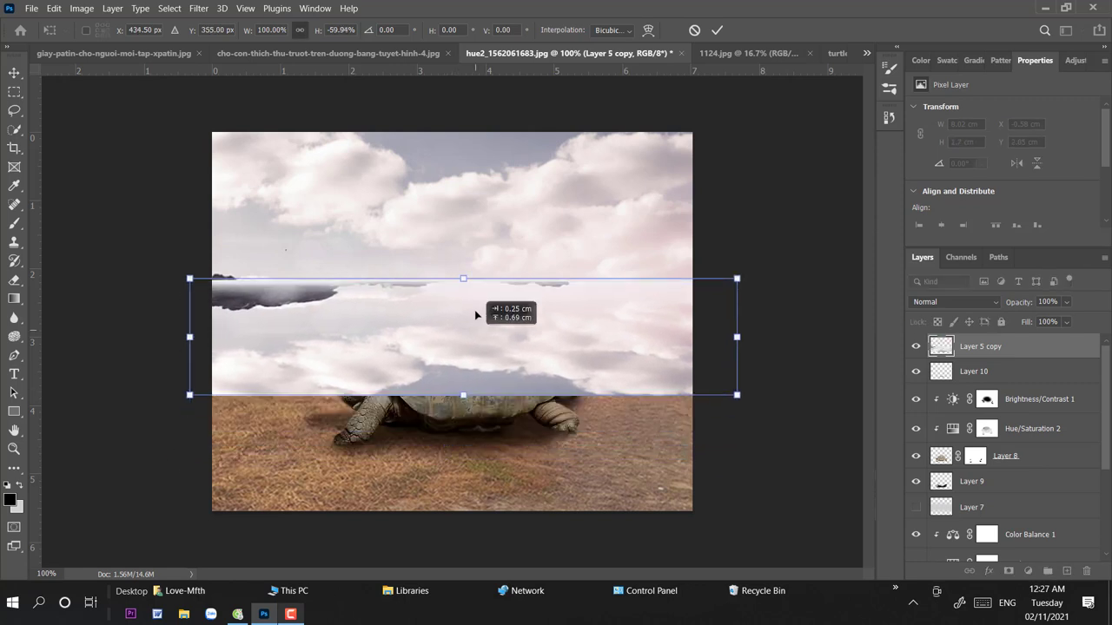
pyautogui.press('Return')
pyautogui.click(915, 346)
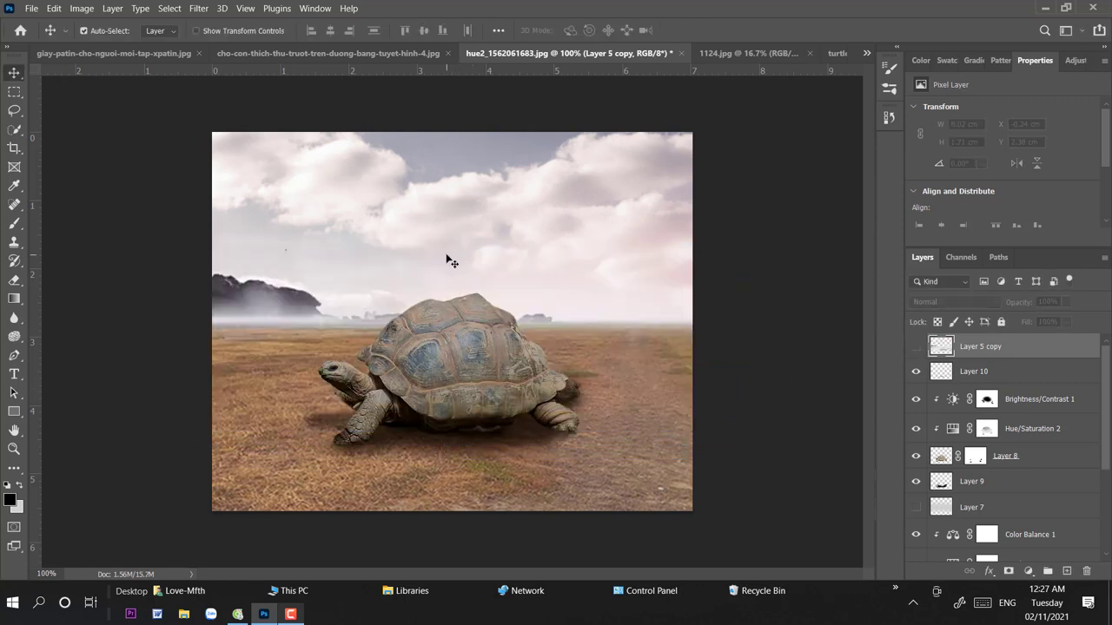
pyautogui.hotkey('ctrl', '+')
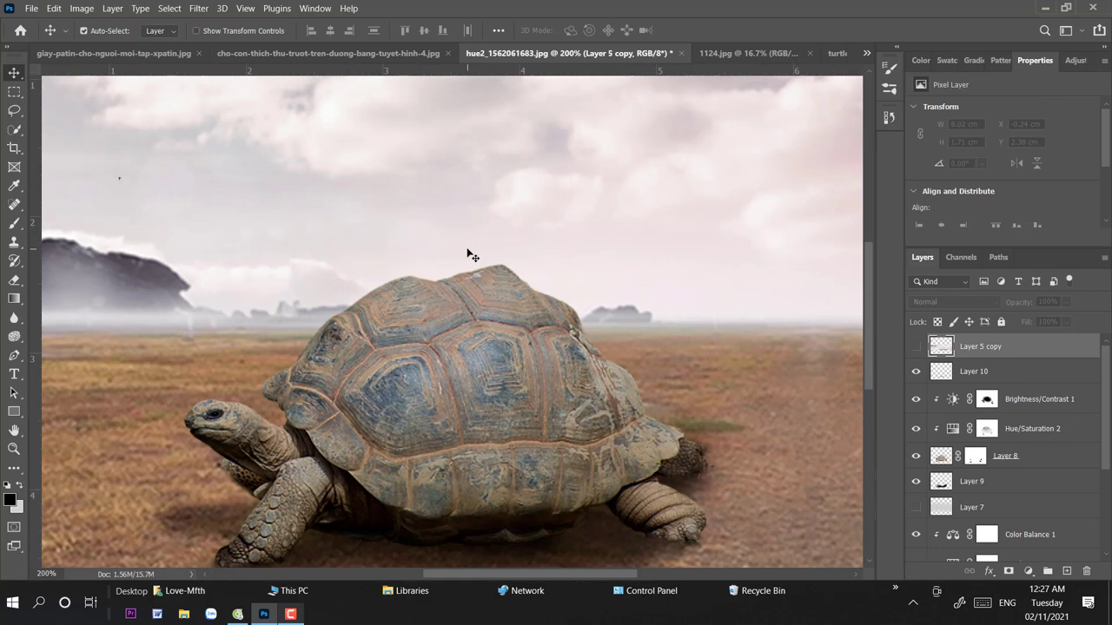
pyautogui.click(14, 355)
# Step: Outline the top of the tortoise's shell with the Pen tool and load it as a selection
pyautogui.click(69, 351)
pyautogui.click(285, 351)
pyautogui.moveTo(655, 339)
pyautogui.mouseDown()
pyautogui.moveTo(817, 249)
pyautogui.moveTo(715, 293)
pyautogui.mouseUp()
pyautogui.click(634, 243)
pyautogui.click(469, 164)
pyautogui.click(291, 186)
pyautogui.moveTo(284, 233); pyautogui.dragTo(285, 265)
pyautogui.click(285, 352)
pyautogui.hotkey('ctrl', 'Return')
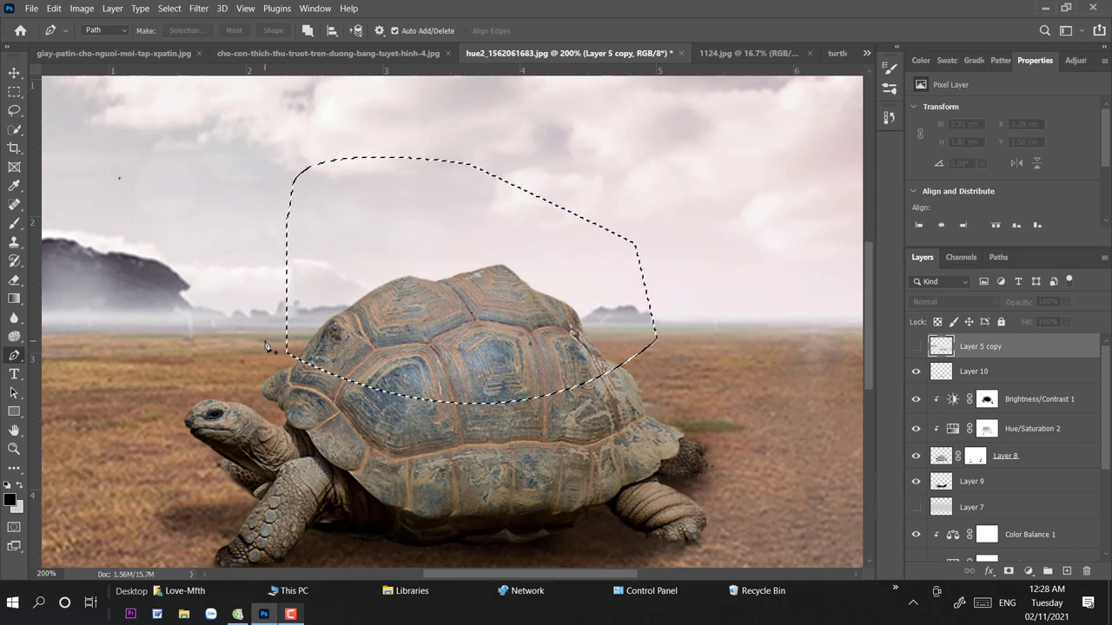
# Step: Delete the shell top from Layer 8, deselect, and show Layer 5 copy again
pyautogui.click(1005, 455)
pyautogui.press('Delete')
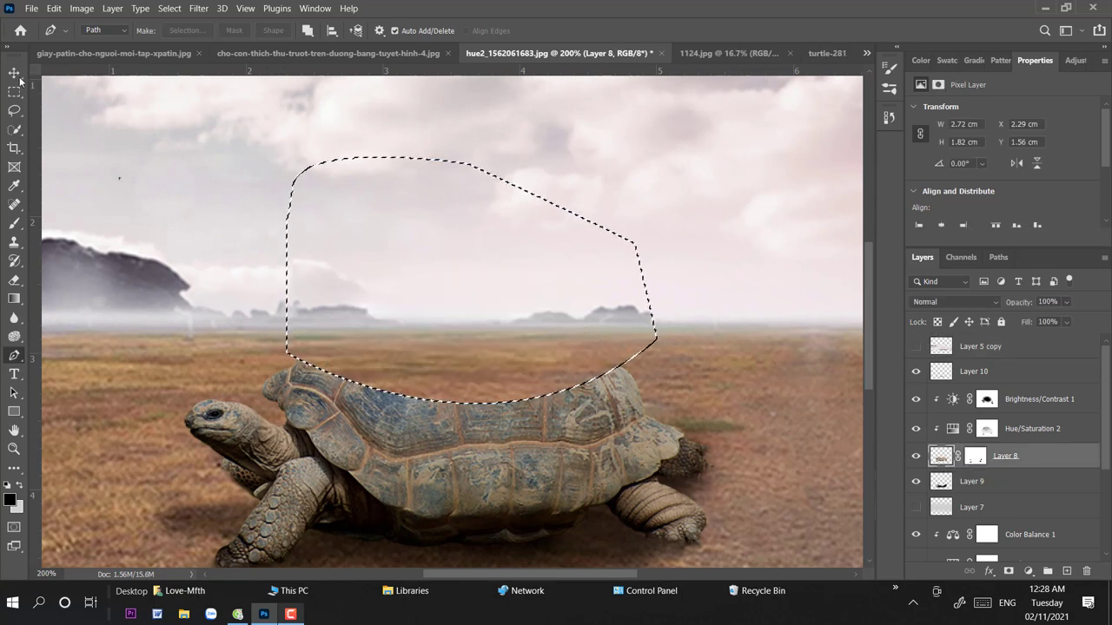
pyautogui.press('v')
pyautogui.hotkey('ctrl', 'd')
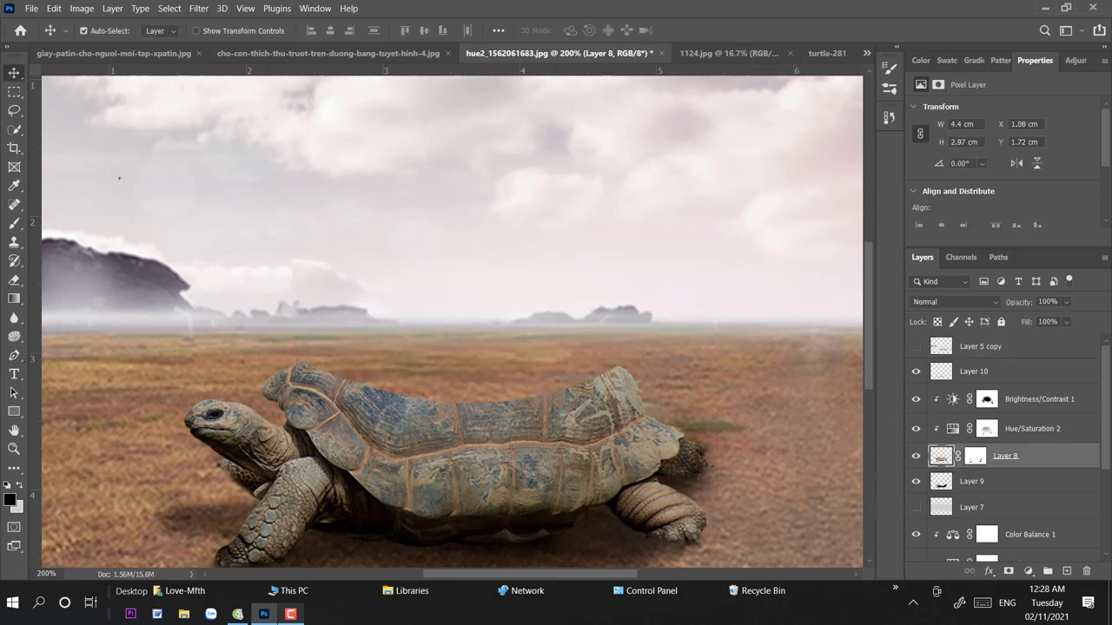
pyautogui.click(916, 346)
# Step: Scale the flipped sky copy down into a band and move it over the tortoise's shell
pyautogui.hotkey('ctrl', '1')
pyautogui.click(628, 347)
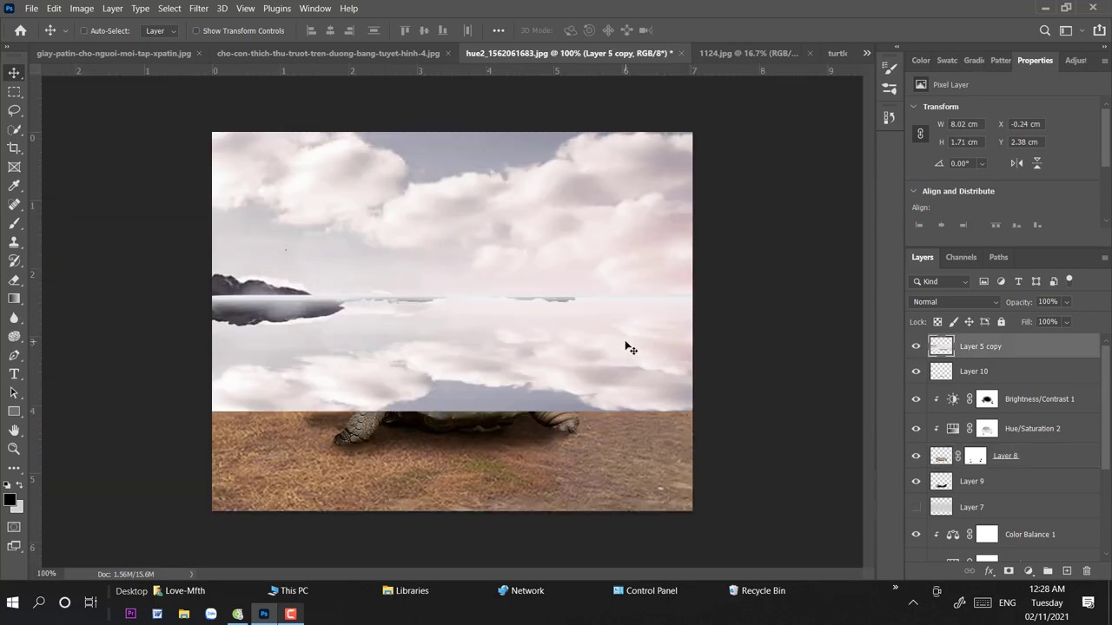
pyautogui.hotkey('ctrl', 't')
pyautogui.moveTo(744, 412); pyautogui.dragTo(444, 327)
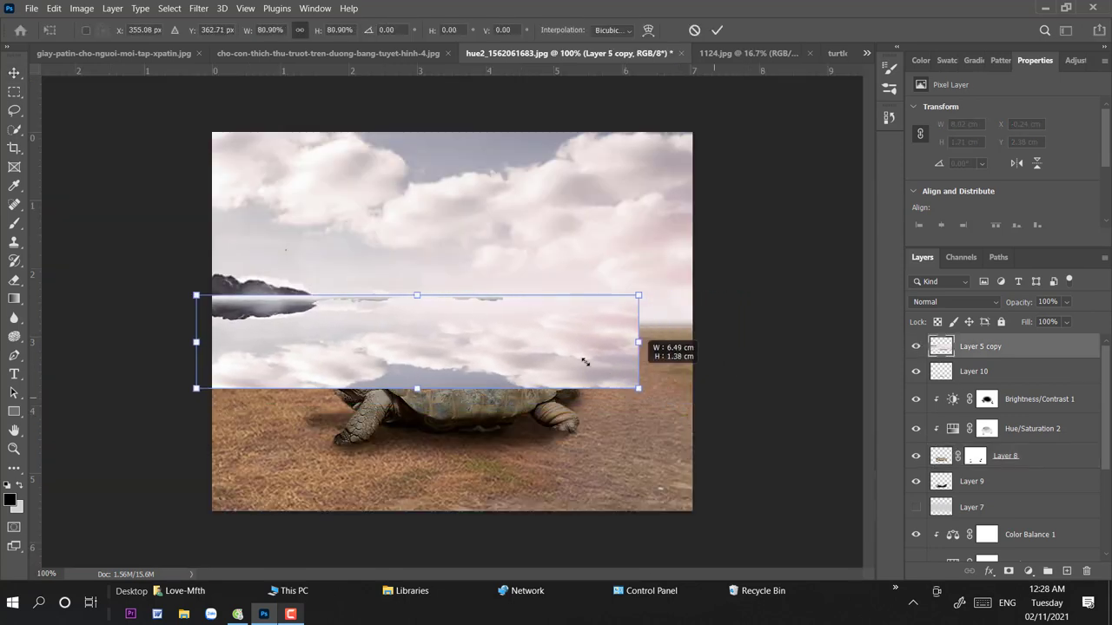
pyautogui.moveTo(344, 327)
pyautogui.mouseDown()
pyautogui.moveTo(483, 347)
pyautogui.moveTo(459, 305)
pyautogui.mouseUp()
# Step: Hide the reflection's edges on its mask with a rotated soft brush at reduced opacity
pyautogui.press('Return')
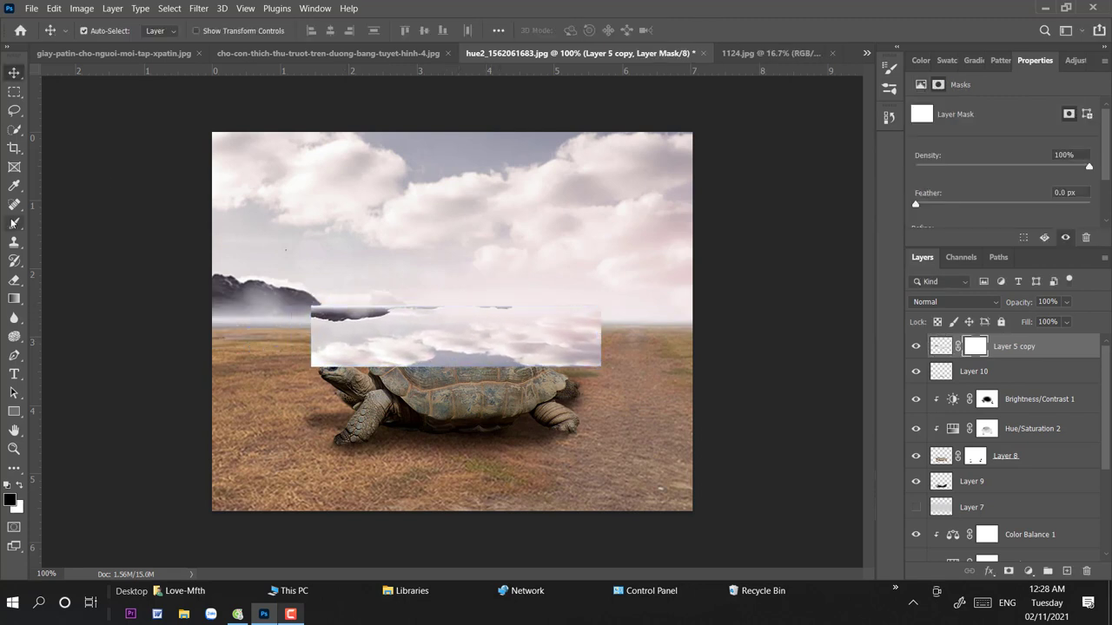
pyautogui.click(13, 223)
pyautogui.rightClick(348, 320)
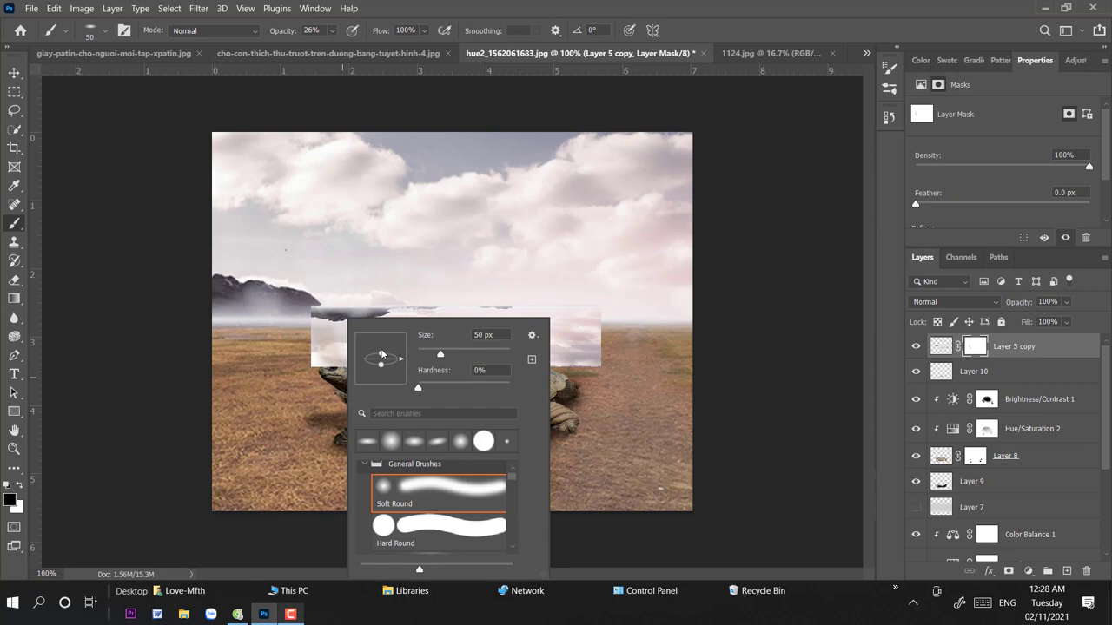
pyautogui.moveTo(381, 353)
pyautogui.mouseDown()
pyautogui.moveTo(381, 325)
pyautogui.moveTo(473, 371)
pyautogui.mouseUp()
pyautogui.click(330, 32)
pyautogui.moveTo(331, 32); pyautogui.dragTo(351, 47)
pyautogui.hotkey('ctrl', '+')
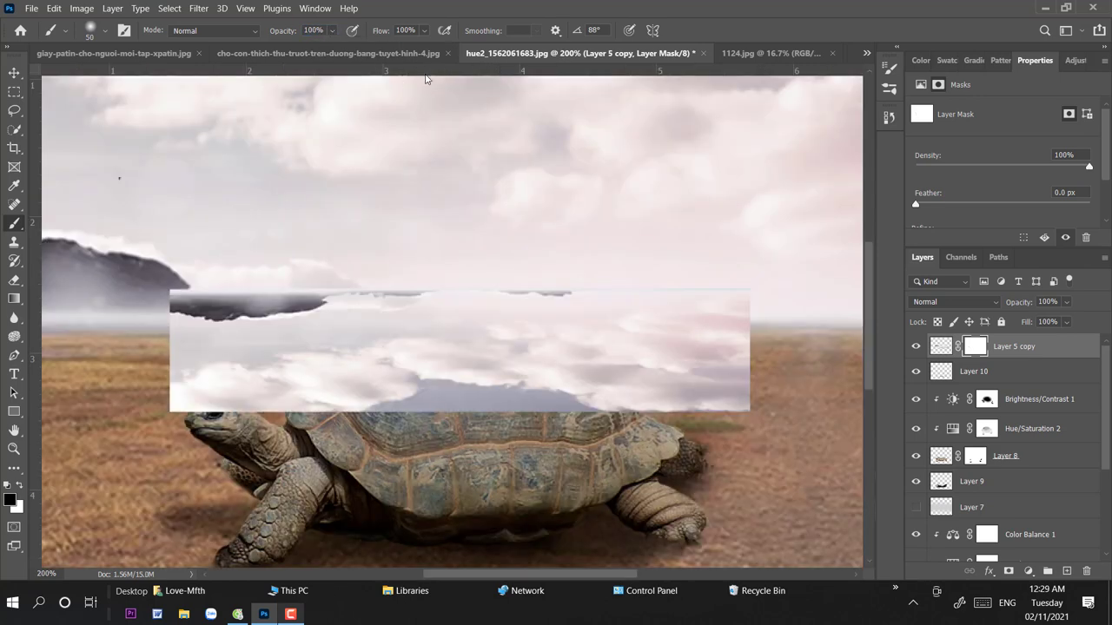
pyautogui.moveTo(196, 261)
pyautogui.mouseDown()
pyautogui.moveTo(260, 404)
pyautogui.moveTo(608, 279)
pyautogui.moveTo(249, 365)
pyautogui.moveTo(538, 436)
pyautogui.moveTo(352, 298)
pyautogui.moveTo(447, 296)
pyautogui.mouseUp()
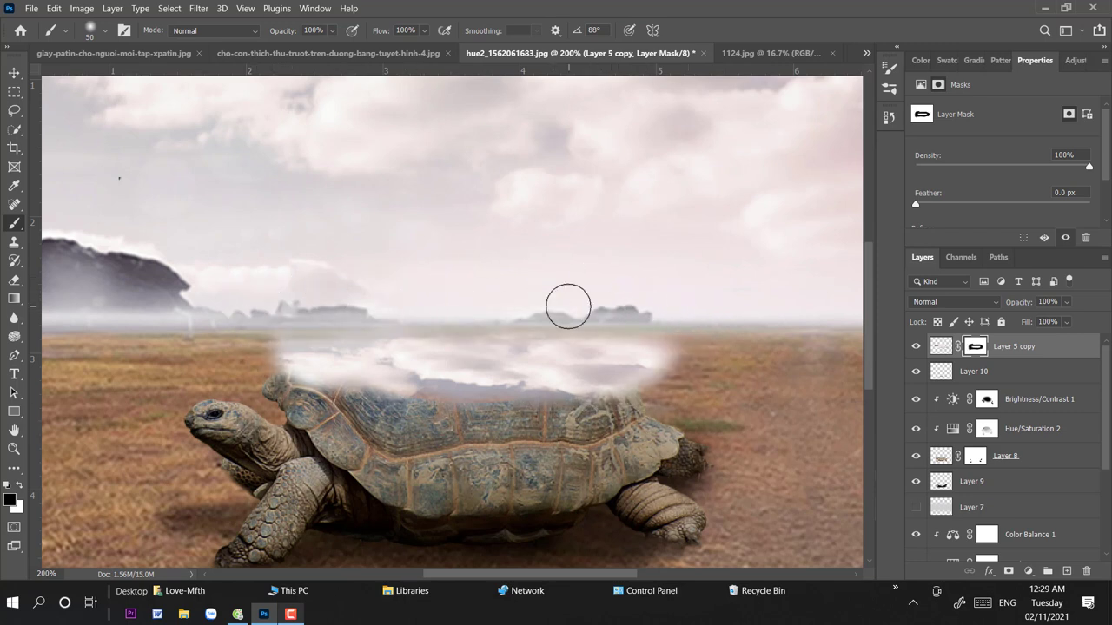
# Step: Move the tortoise layers slightly lower with Free Transform
pyautogui.hotkey('ctrl', '1')
pyautogui.hotkey('ctrl', 't')
pyautogui.moveTo(470, 368); pyautogui.dragTo(461, 383)
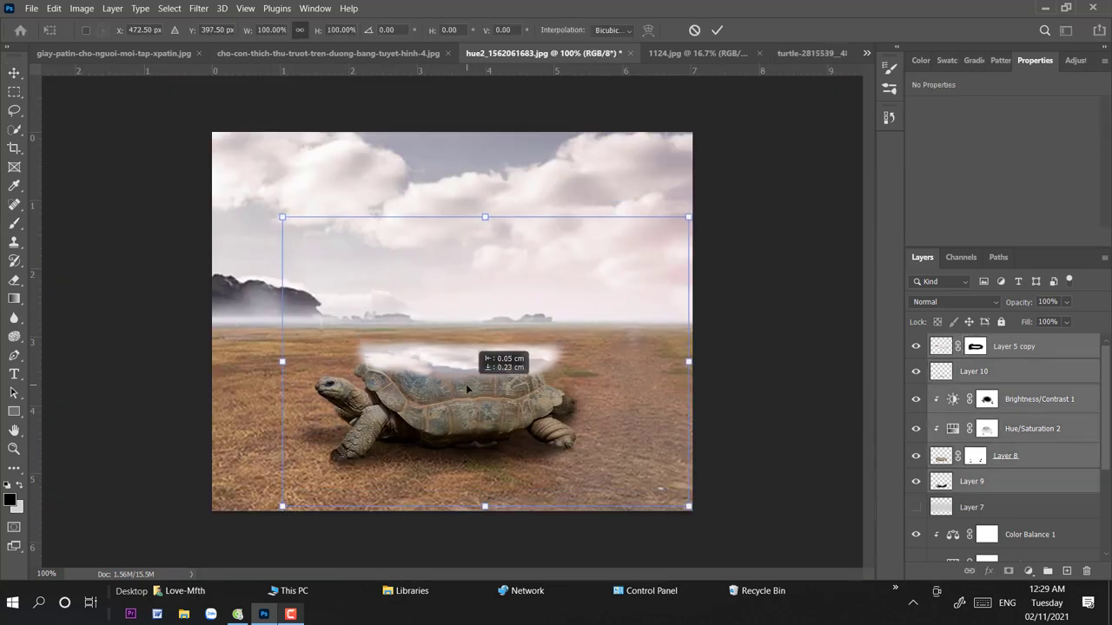
pyautogui.press('Return')
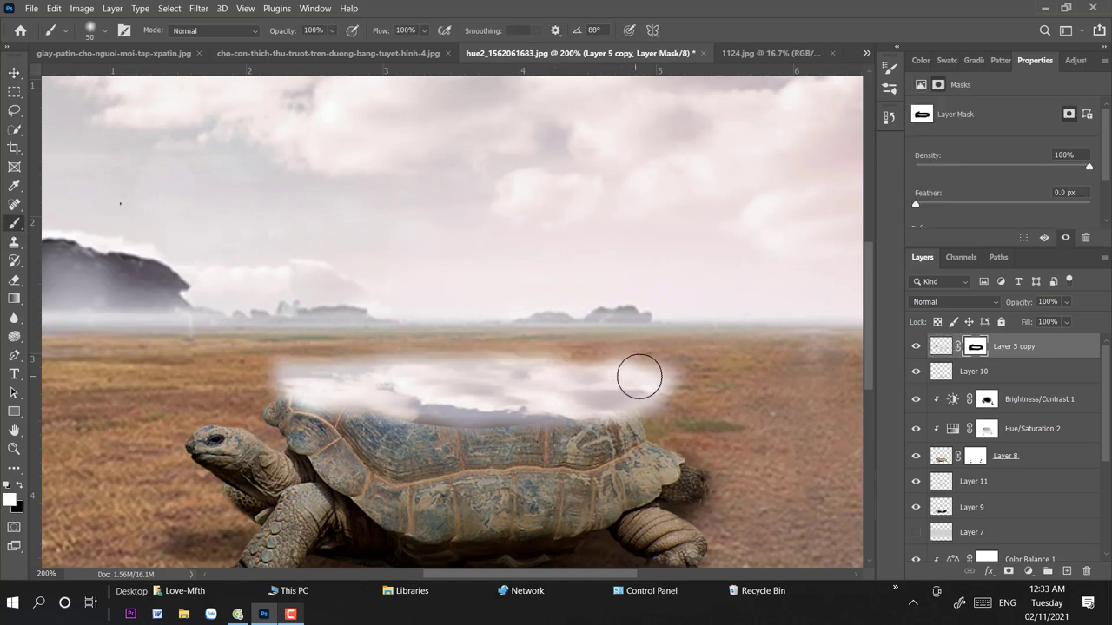
# Step: Paint more reflection back into the pool across the shell top
pyautogui.moveTo(639, 377); pyautogui.dragTo(442, 357)
pyautogui.moveTo(353, 358); pyautogui.dragTo(302, 366)
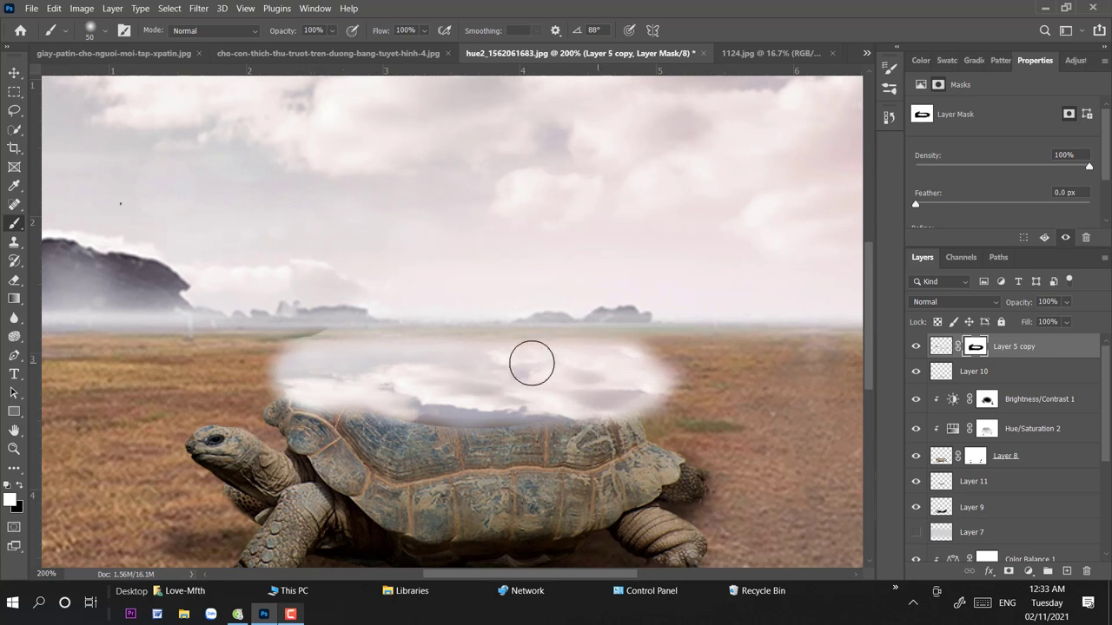
pyautogui.moveTo(365, 395)
pyautogui.mouseDown()
pyautogui.moveTo(489, 400)
pyautogui.moveTo(425, 390)
pyautogui.moveTo(564, 415)
pyautogui.moveTo(359, 408)
pyautogui.mouseUp()
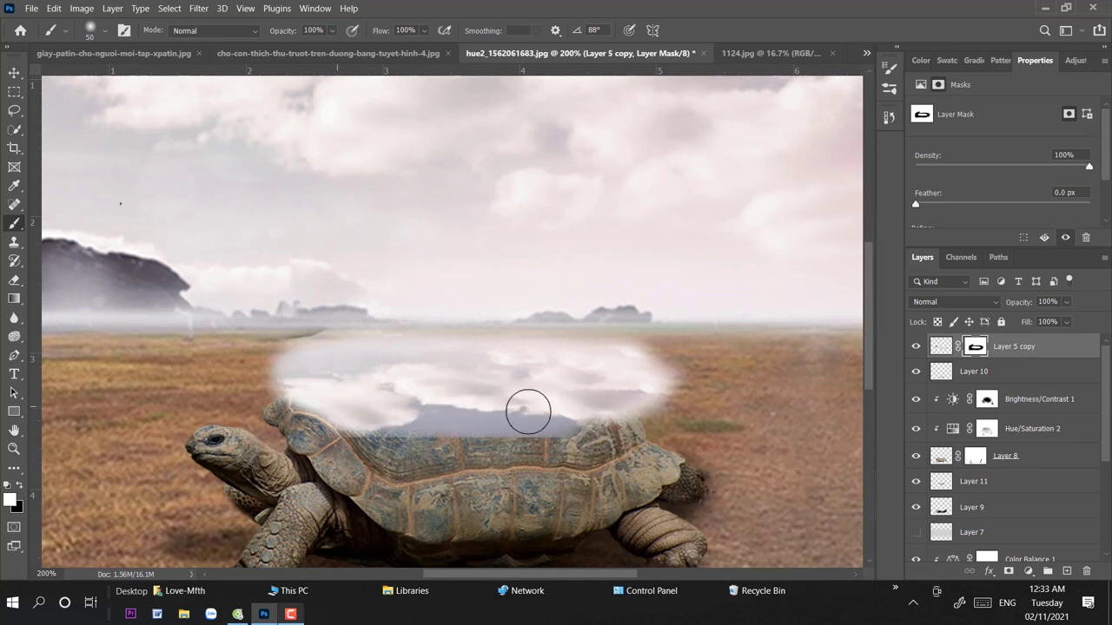
# Step: With a 9 px black brush, hide the reflection along the horizon and the pool's edges
pyautogui.rightClick(469, 395)
pyautogui.write('9')
pyautogui.press('Return')
pyautogui.press('x')
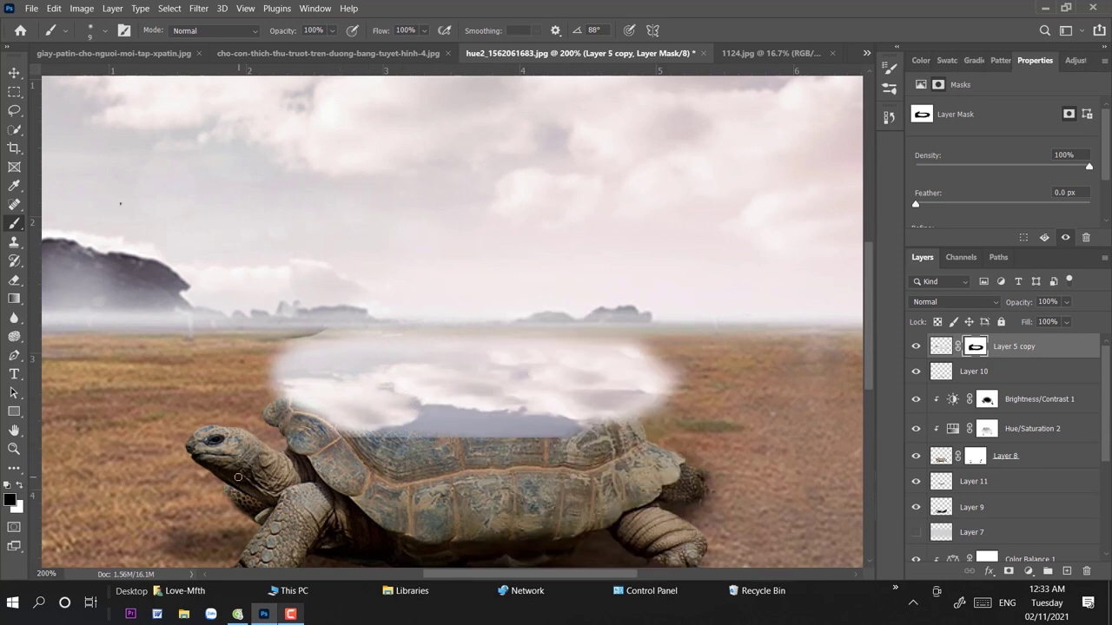
pyautogui.hotkey('ctrl', '+')
pyautogui.moveTo(219, 340); pyautogui.dragTo(398, 343)
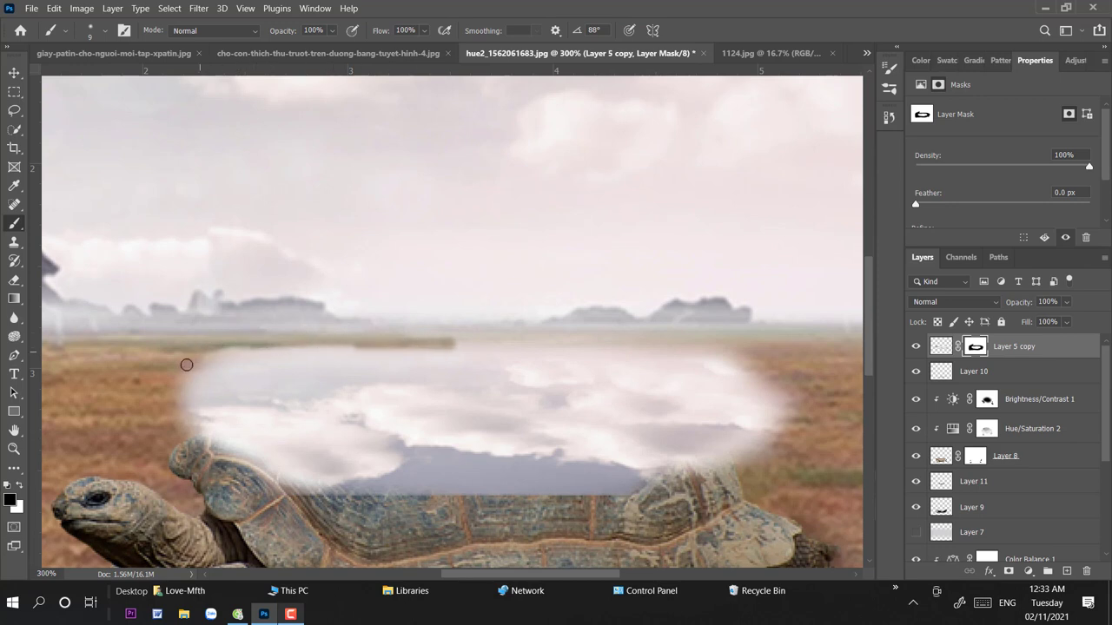
pyautogui.moveTo(186, 365); pyautogui.dragTo(191, 439)
pyautogui.moveTo(191, 439); pyautogui.dragTo(176, 392)
pyautogui.moveTo(198, 441)
pyautogui.mouseDown()
pyautogui.moveTo(361, 497)
pyautogui.moveTo(603, 495)
pyautogui.moveTo(790, 430)
pyautogui.mouseUp()
pyautogui.moveTo(456, 341)
pyautogui.mouseDown()
pyautogui.moveTo(727, 352)
pyautogui.moveTo(727, 456)
pyautogui.moveTo(710, 342)
pyautogui.mouseUp()
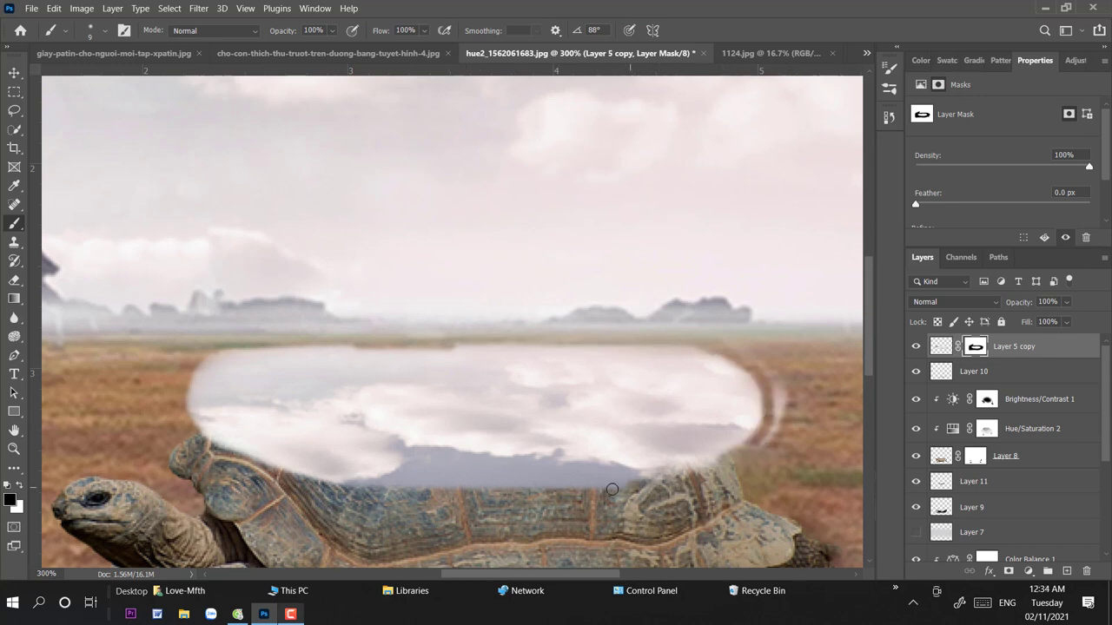
# Step: Set a 44 px brush and squash the pool reflection vertically with Free Transform
pyautogui.rightClick(806, 319)
pyautogui.moveTo(914, 352); pyautogui.dragTo(902, 355)
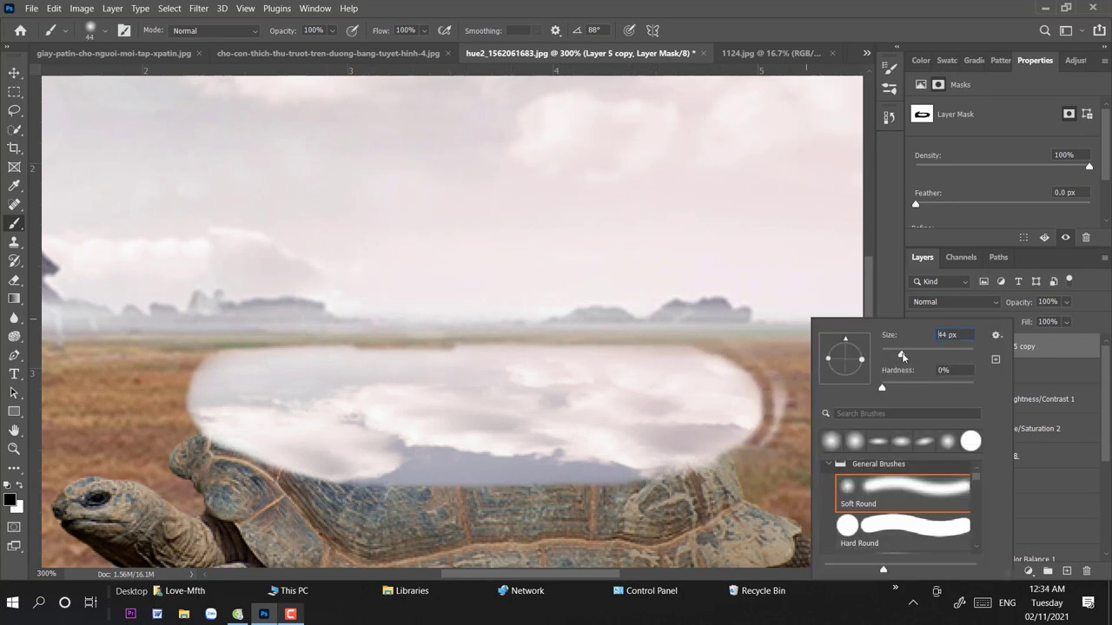
pyautogui.press('Return')
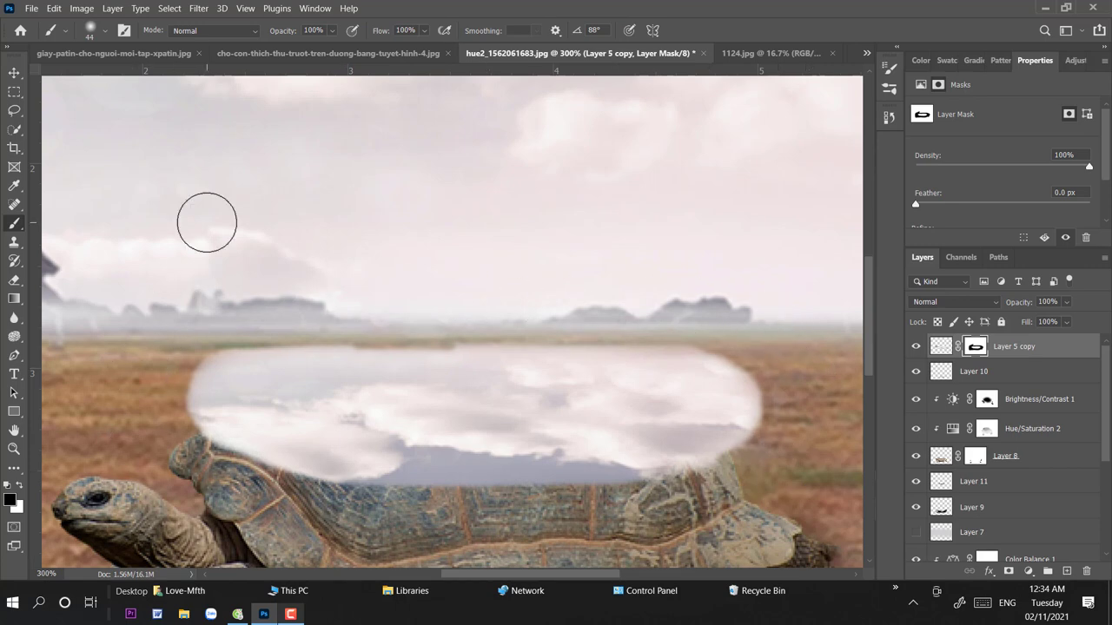
pyautogui.hotkey('ctrl', '-')
pyautogui.hotkey('ctrl', 't')
pyautogui.moveTo(462, 315); pyautogui.dragTo(463, 341)
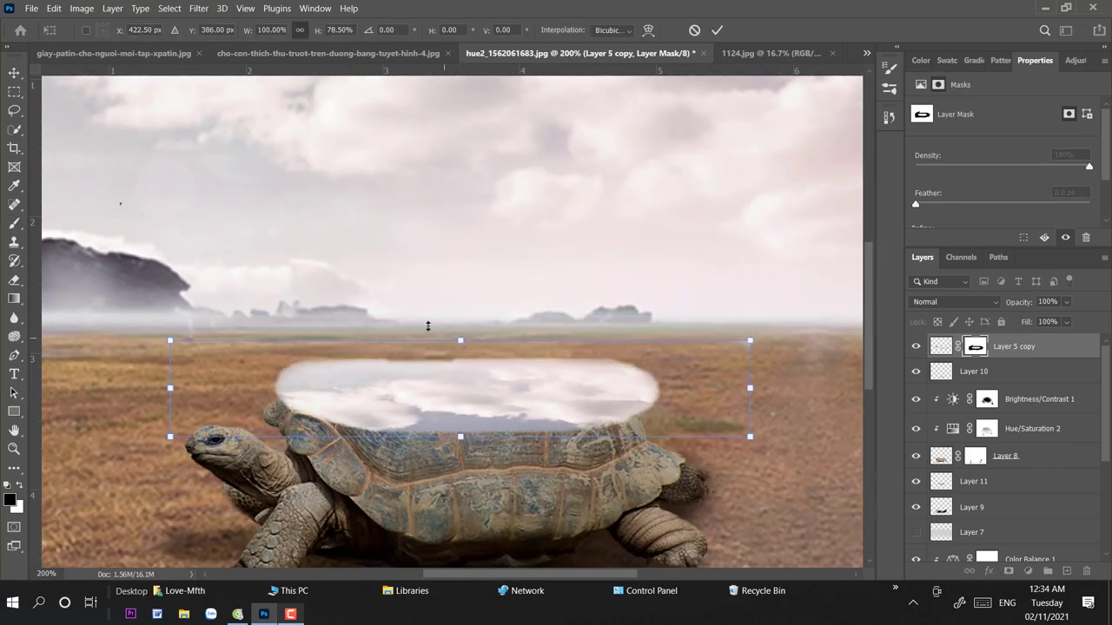
pyautogui.click(14, 224)
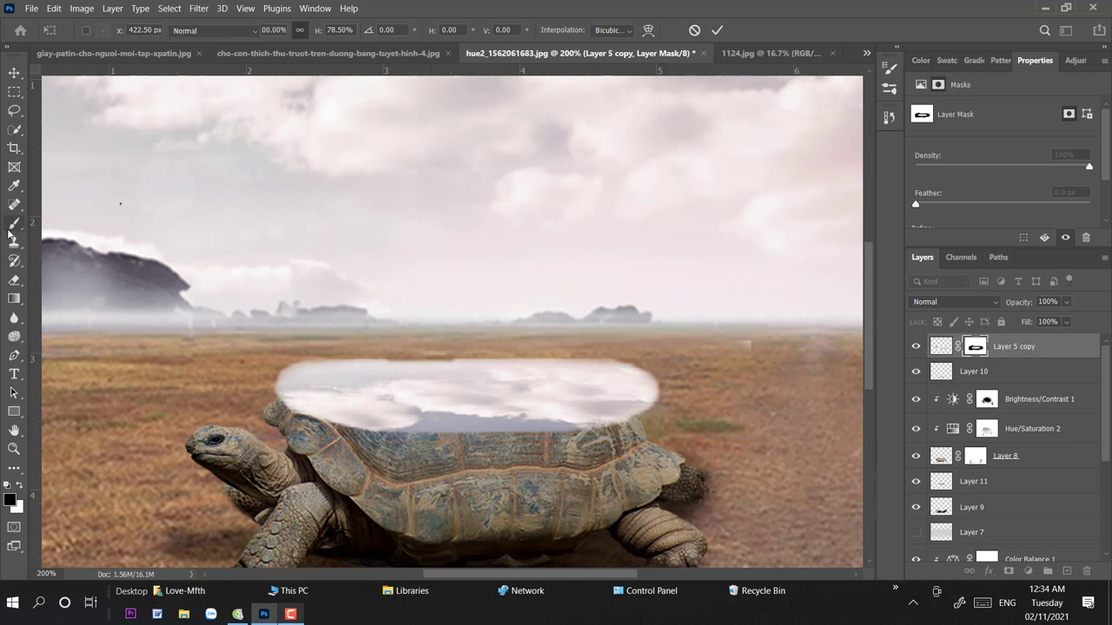
# Step: Reveal more reflection along the pool's top, then clean its top edge with an 18 px brush
pyautogui.press('x')
pyautogui.moveTo(304, 365)
pyautogui.mouseDown()
pyautogui.moveTo(610, 367)
pyautogui.moveTo(489, 362)
pyautogui.mouseUp()
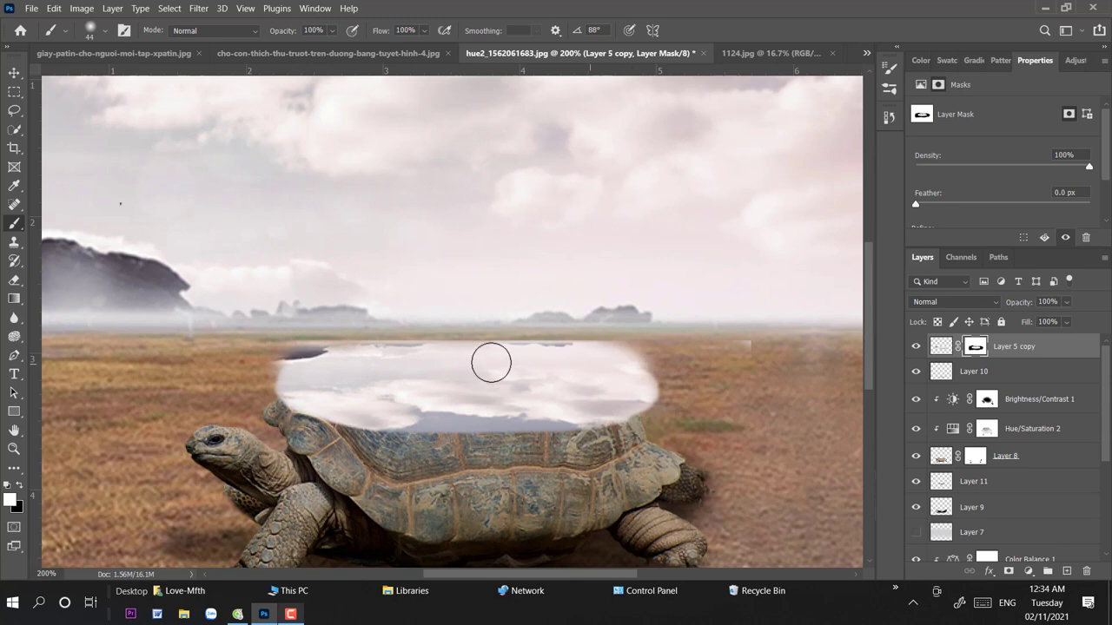
pyautogui.rightClick(409, 330)
pyautogui.write('18')
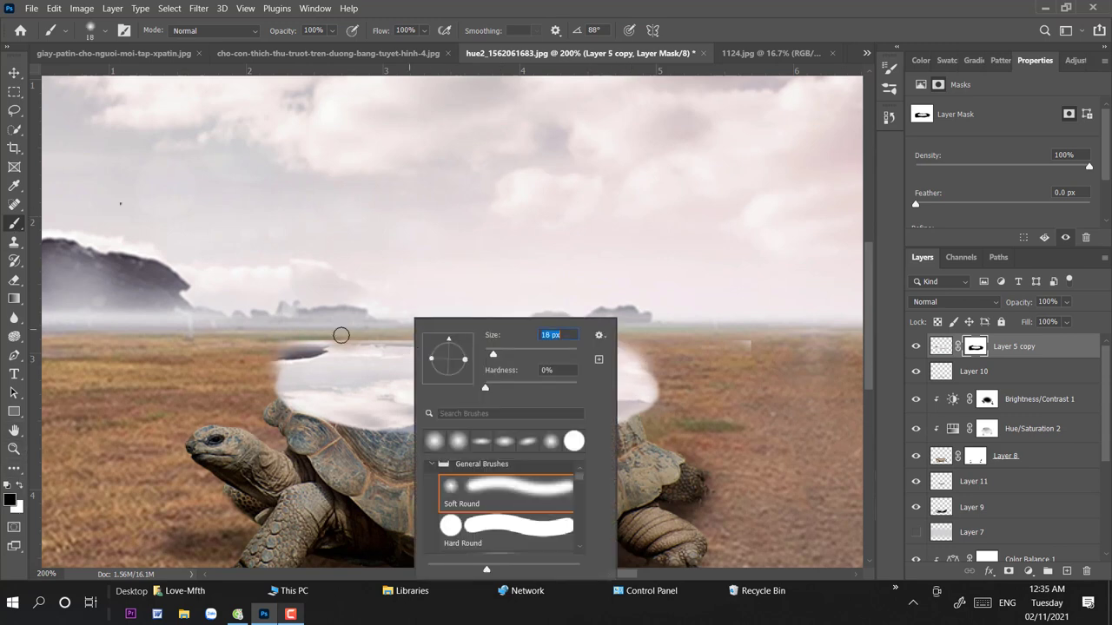
pyautogui.press('Return')
pyautogui.moveTo(342, 339); pyautogui.dragTo(613, 341)
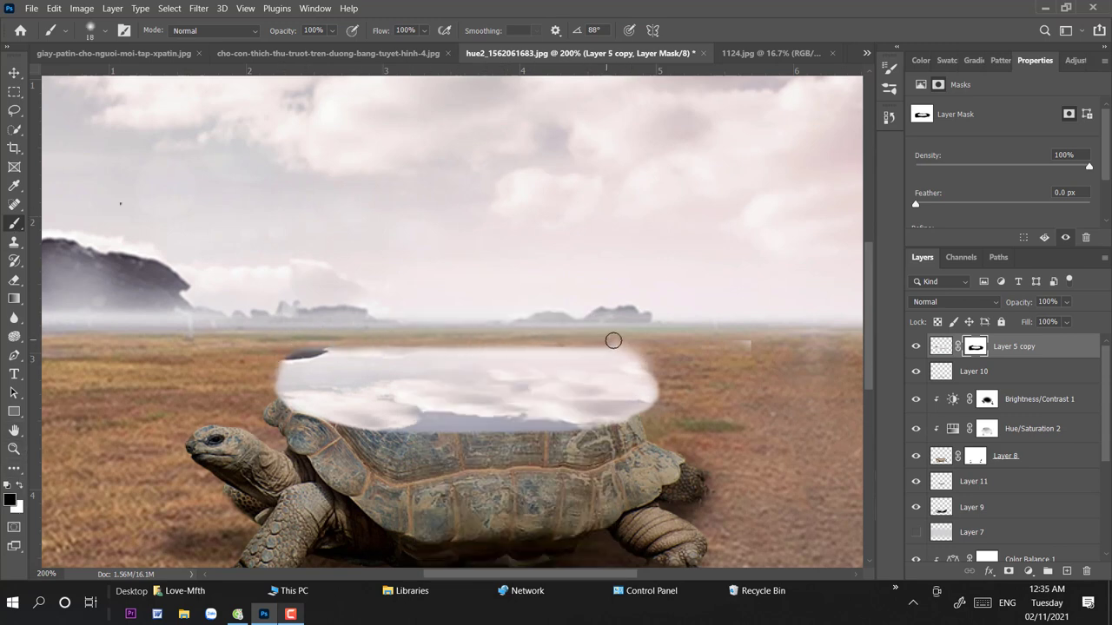
pyautogui.click(14, 72)
# Step: Apply a 1.1-pixel Gaussian Blur to the sky reflection pool
pyautogui.hotkey('ctrl', '2')
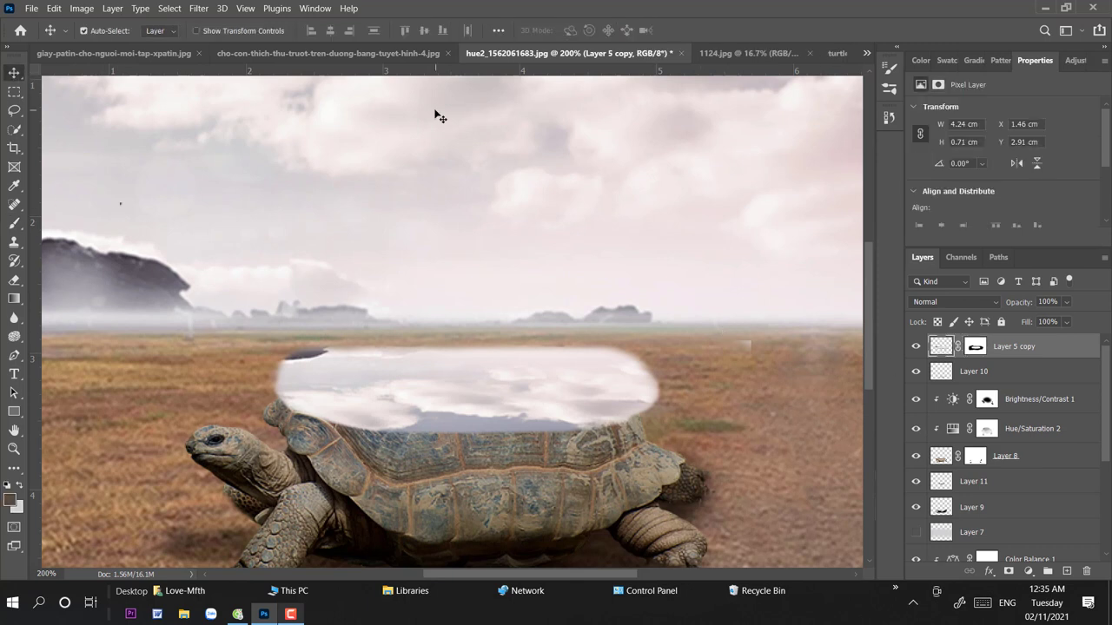
pyautogui.click(198, 8)
pyautogui.click(426, 236)
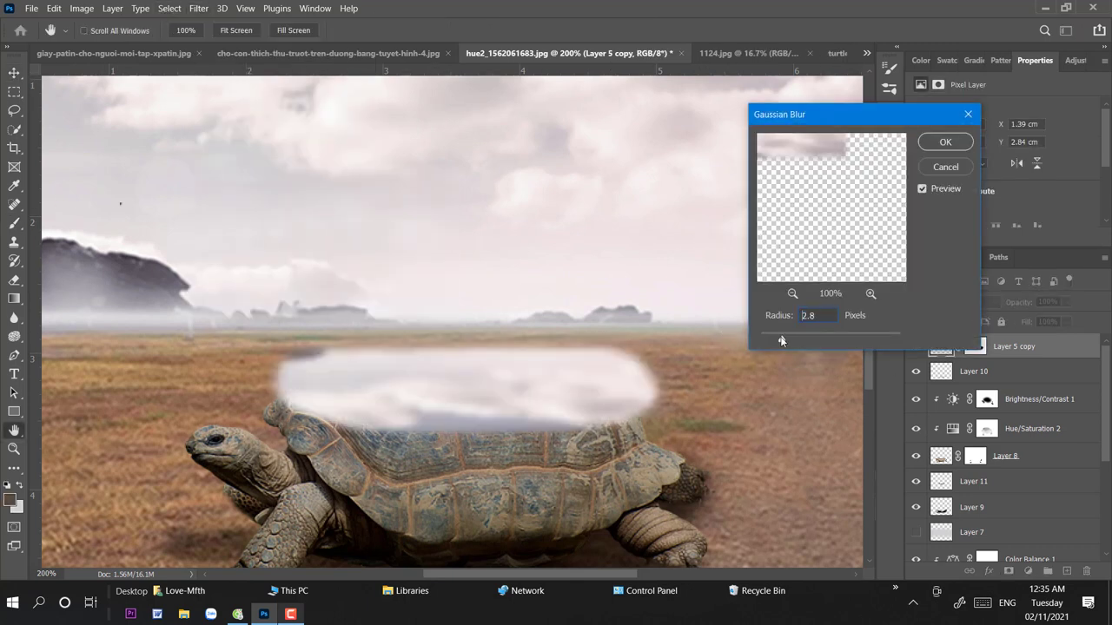
pyautogui.moveTo(781, 341); pyautogui.dragTo(775, 340)
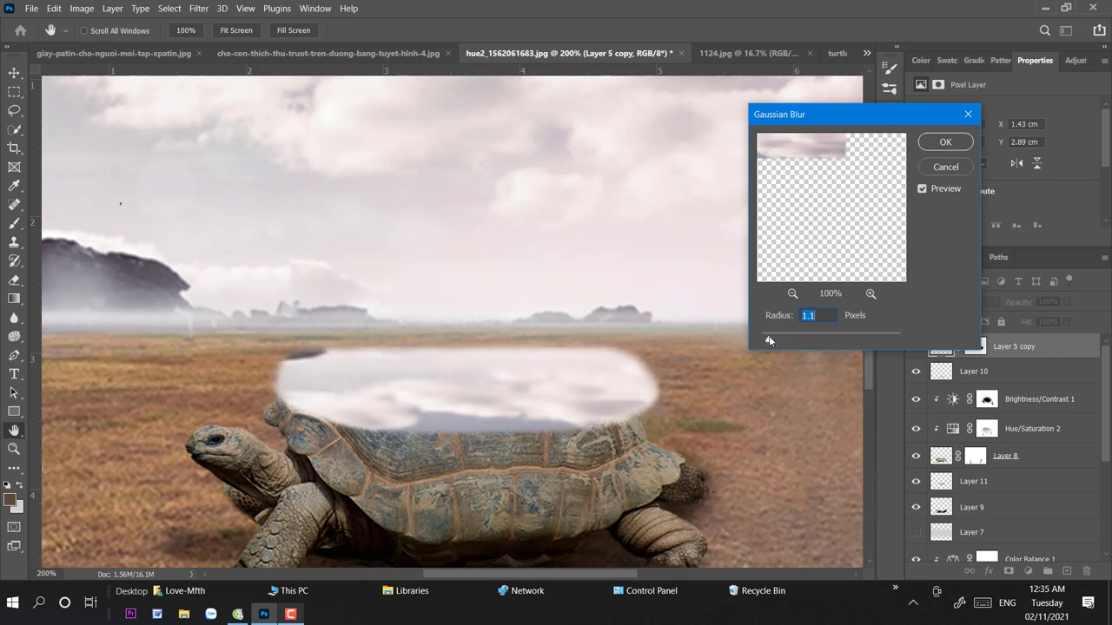
pyautogui.click(945, 143)
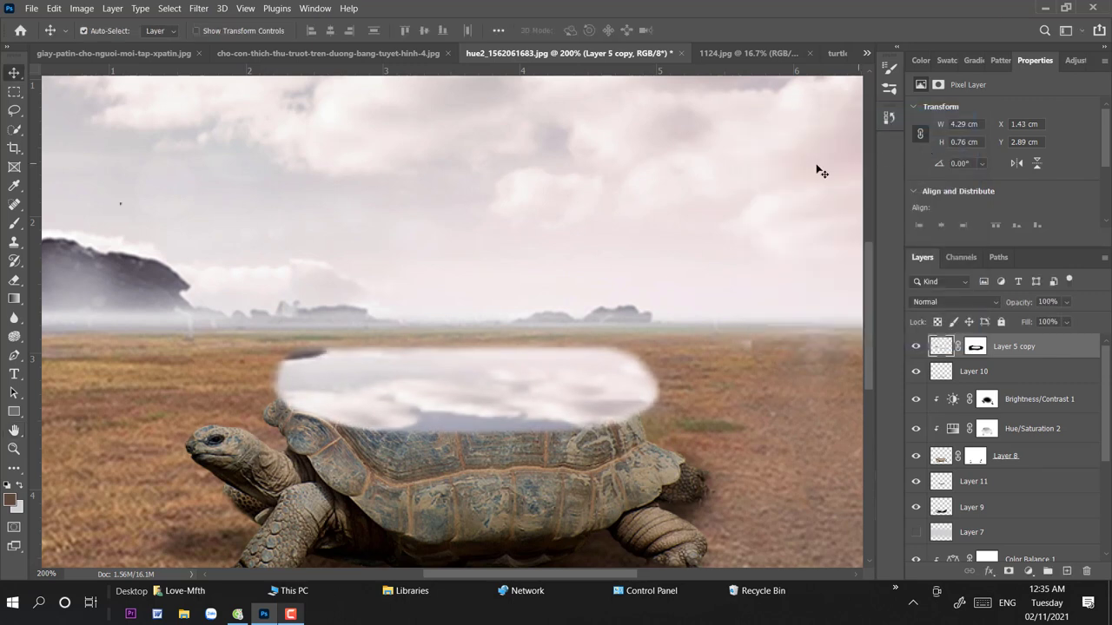
pyautogui.hotkey('ctrl', '1')
# Step: Scale the tortoise, its shadow and the pool together to about 132% and reposition them
pyautogui.hotkey('ctrl', 't')
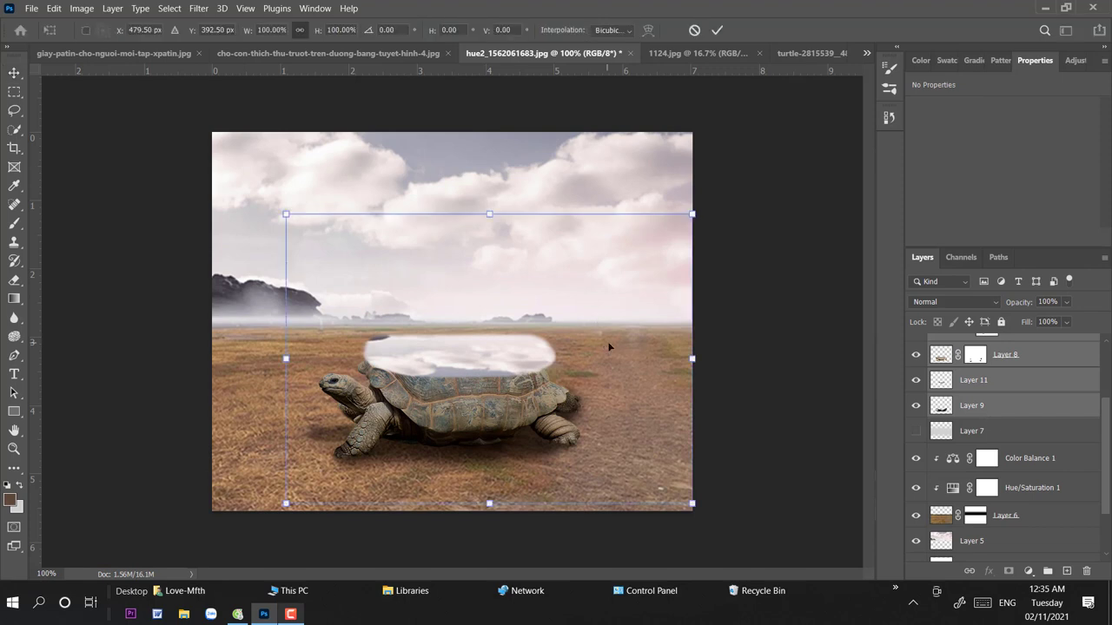
pyautogui.moveTo(281, 212)
pyautogui.mouseDown()
pyautogui.moveTo(198, 116)
pyautogui.moveTo(153, 115)
pyautogui.mouseUp()
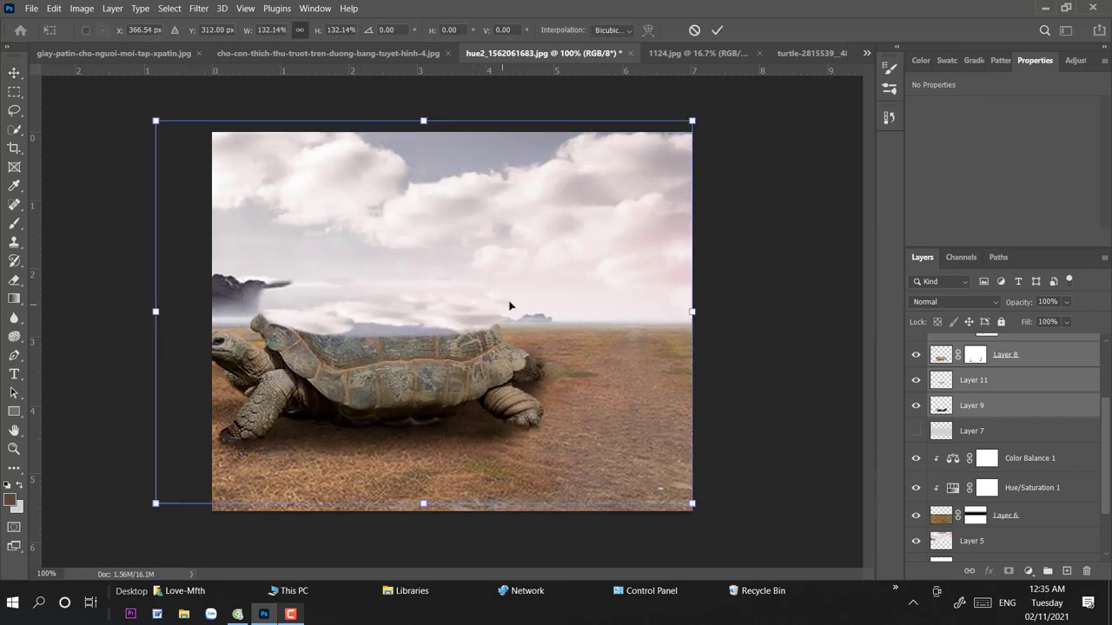
pyautogui.moveTo(511, 307)
pyautogui.mouseDown()
pyautogui.moveTo(553, 347)
pyautogui.moveTo(582, 351)
pyautogui.mouseUp()
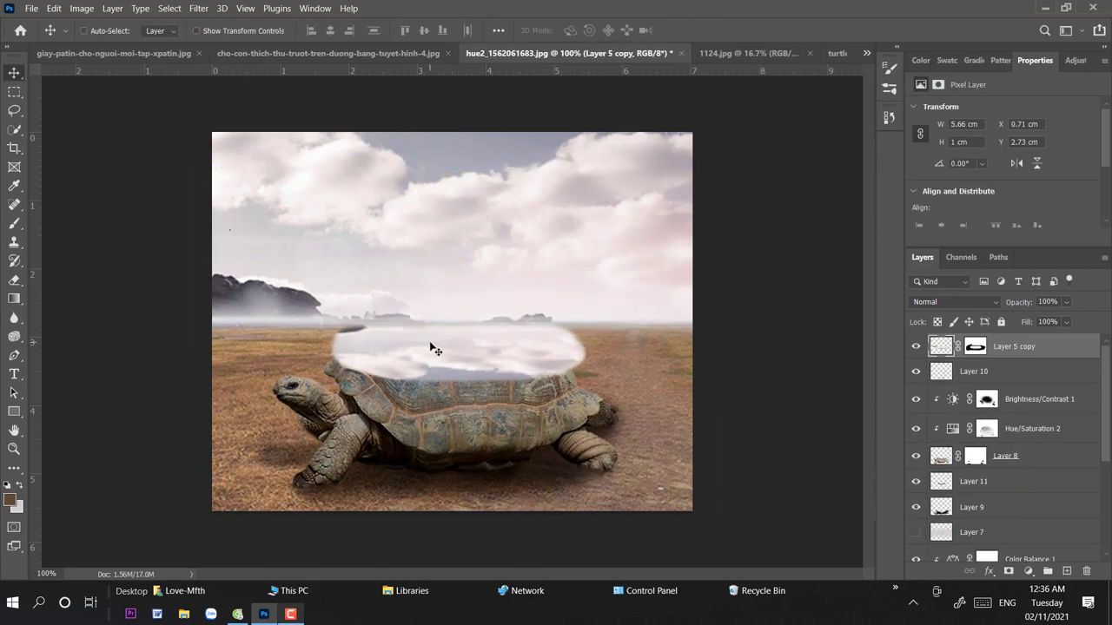
pyautogui.scroll(2, 434, 348)
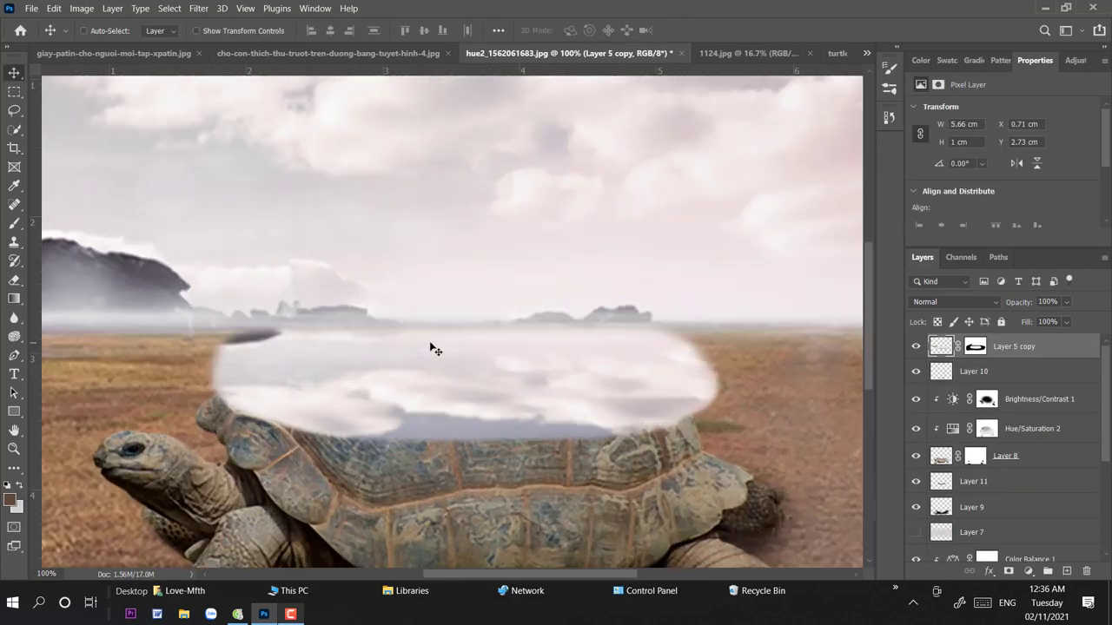
pyautogui.scroll(2, 434, 348)
pyautogui.scroll(1, 434, 347)
# Step: Trace the shell's curved top with the Pen tool and turn the path into a selection
pyautogui.press('p')
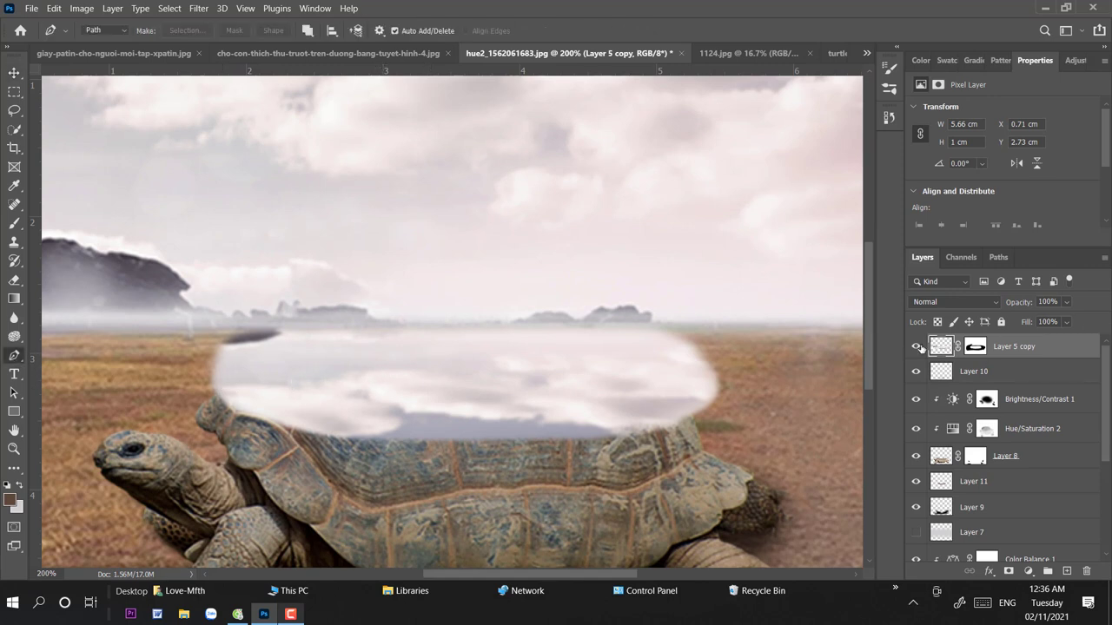
pyautogui.click(196, 408)
pyautogui.moveTo(400, 322)
pyautogui.mouseDown()
pyautogui.moveTo(546, 309)
pyautogui.moveTo(651, 338)
pyautogui.moveTo(643, 330)
pyautogui.mouseUp()
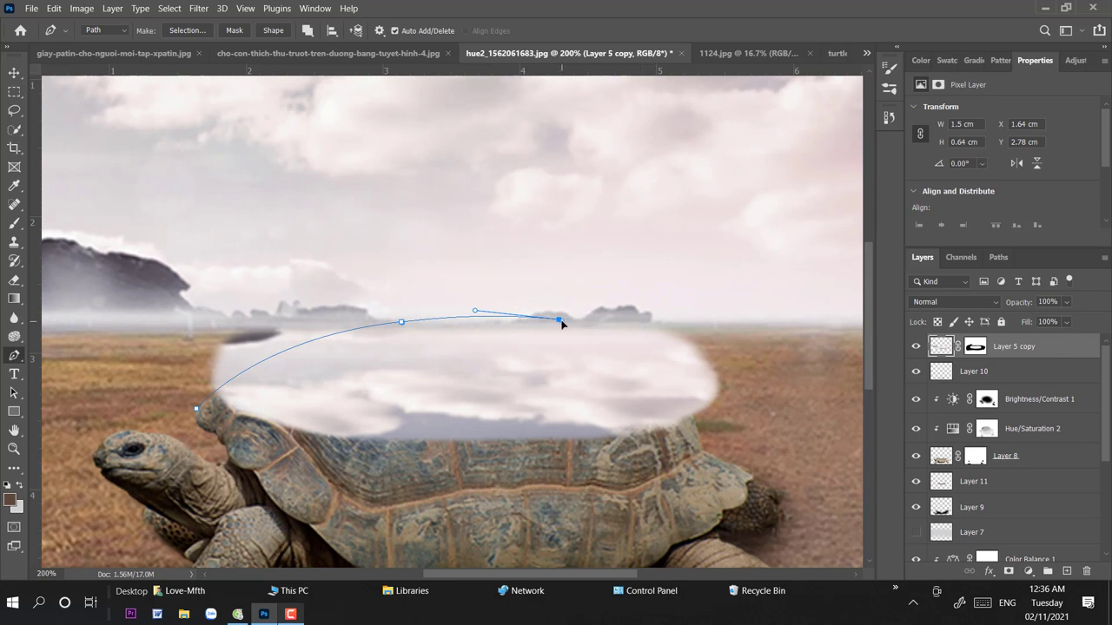
pyautogui.moveTo(676, 383); pyautogui.dragTo(713, 436)
pyautogui.hotkey('ctrl', 'Return')
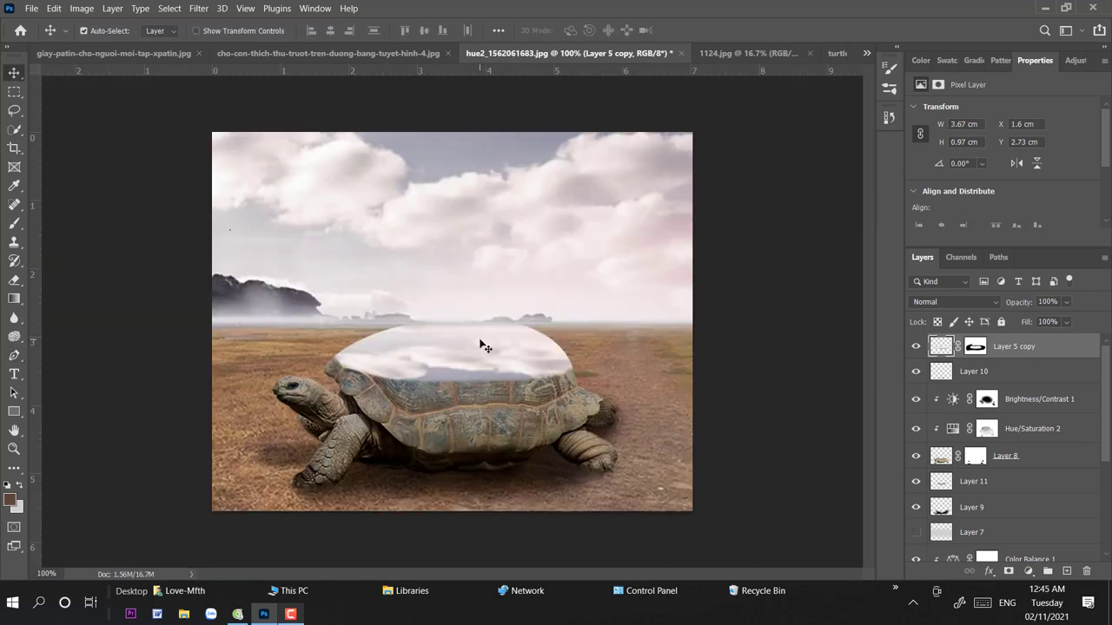
# Step: Squash the sky pool to about 83% of its height so it sits lower on the shell
pyautogui.hotkey('ctrl', 't')
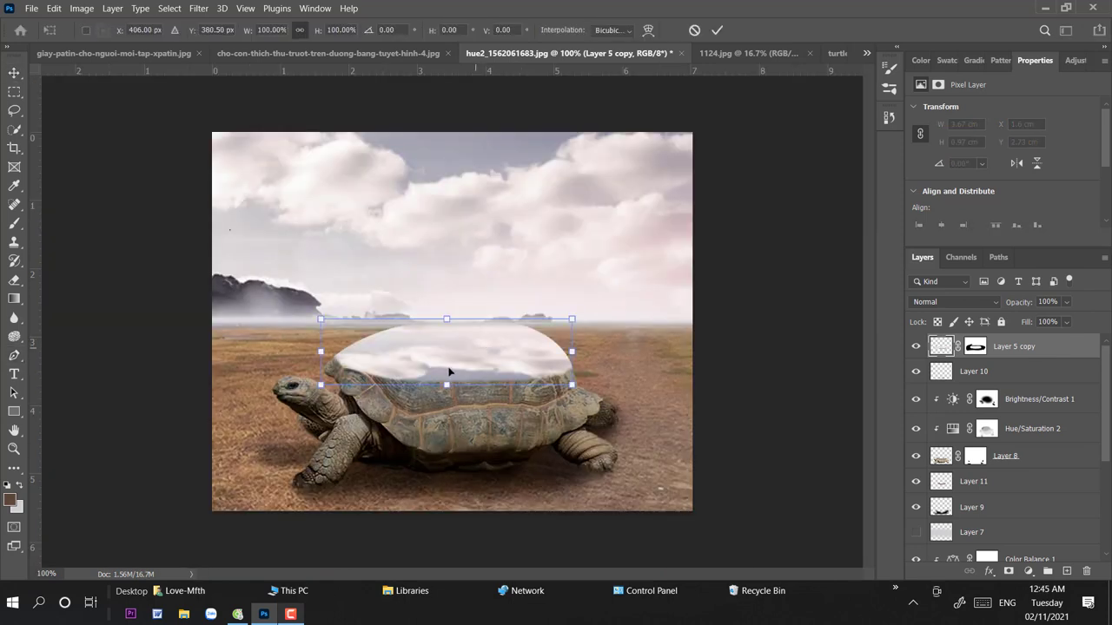
pyautogui.moveTo(446, 320); pyautogui.dragTo(448, 335)
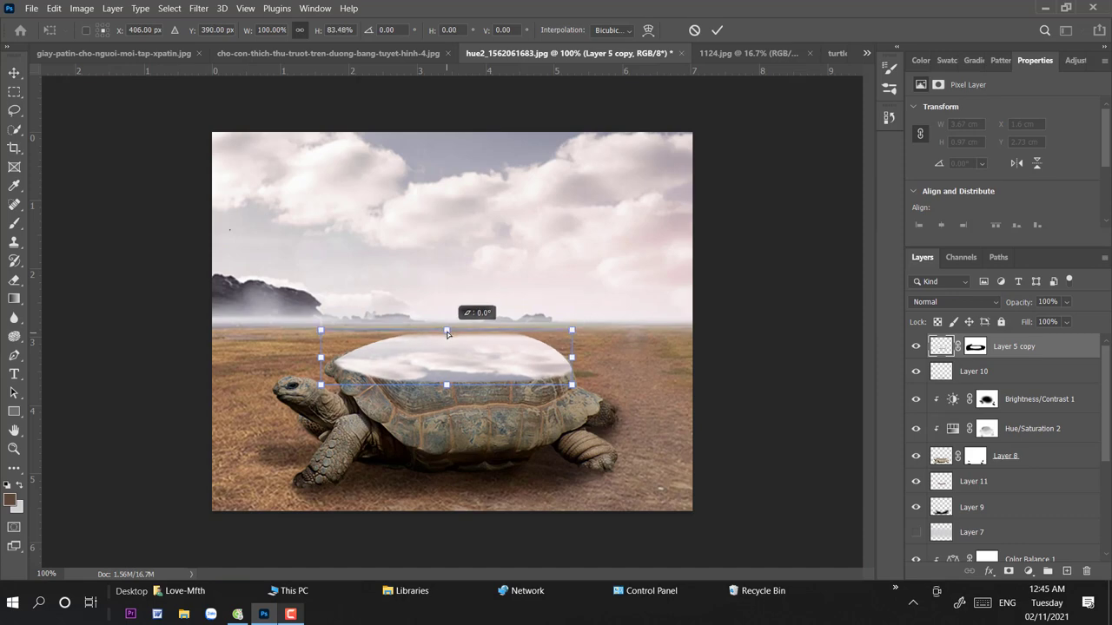
pyautogui.press('Return')
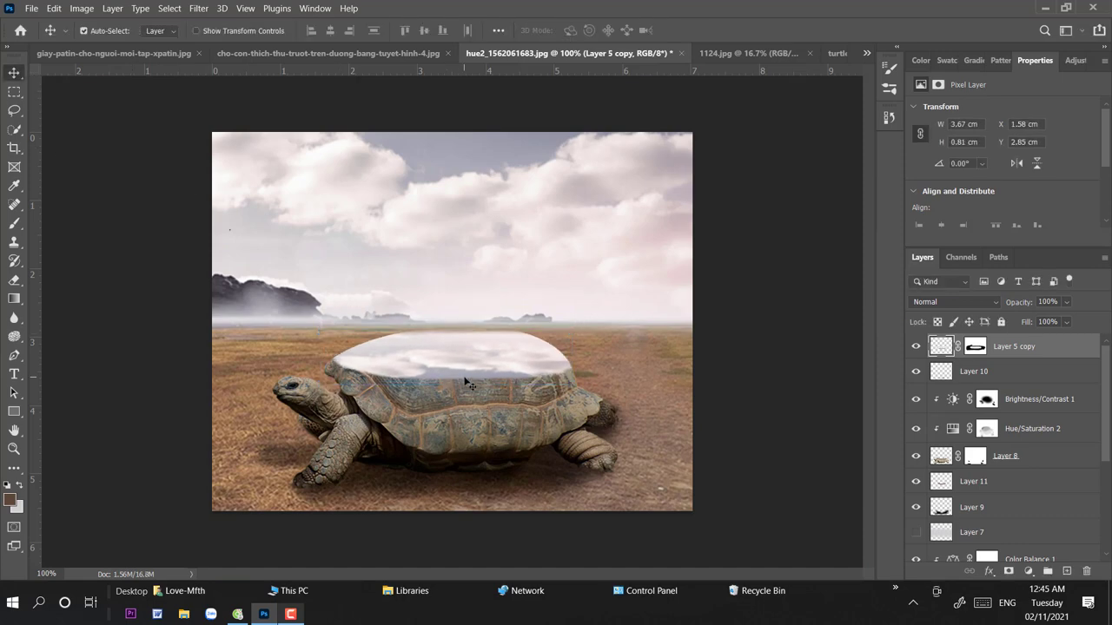
pyautogui.hotkey('ctrl', '+')
pyautogui.hotkey('ctrl', '+')
pyautogui.hotkey('ctrl', '\\')
# Step: Paint black on the pool mask to hide spill along its lower edge
pyautogui.press('d')
pyautogui.press('b')
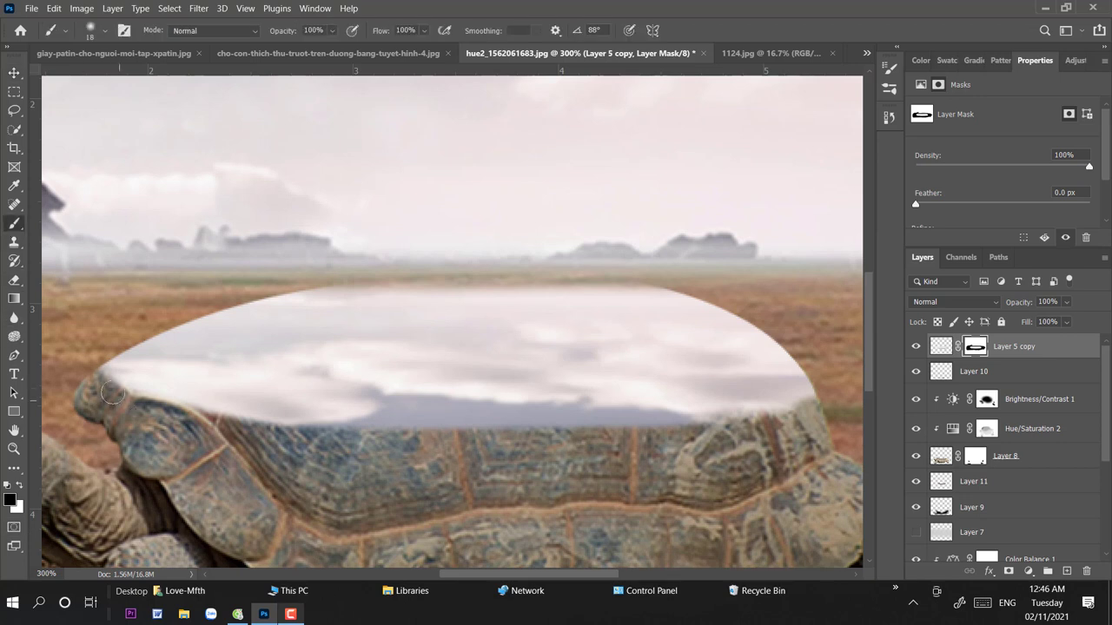
pyautogui.moveTo(113, 393)
pyautogui.mouseDown()
pyautogui.moveTo(247, 419)
pyautogui.moveTo(632, 437)
pyautogui.moveTo(799, 391)
pyautogui.moveTo(560, 434)
pyautogui.moveTo(174, 408)
pyautogui.moveTo(244, 406)
pyautogui.moveTo(113, 382)
pyautogui.mouseUp()
pyautogui.moveTo(626, 423)
pyautogui.mouseDown()
pyautogui.moveTo(712, 415)
pyautogui.moveTo(660, 408)
pyautogui.mouseUp()
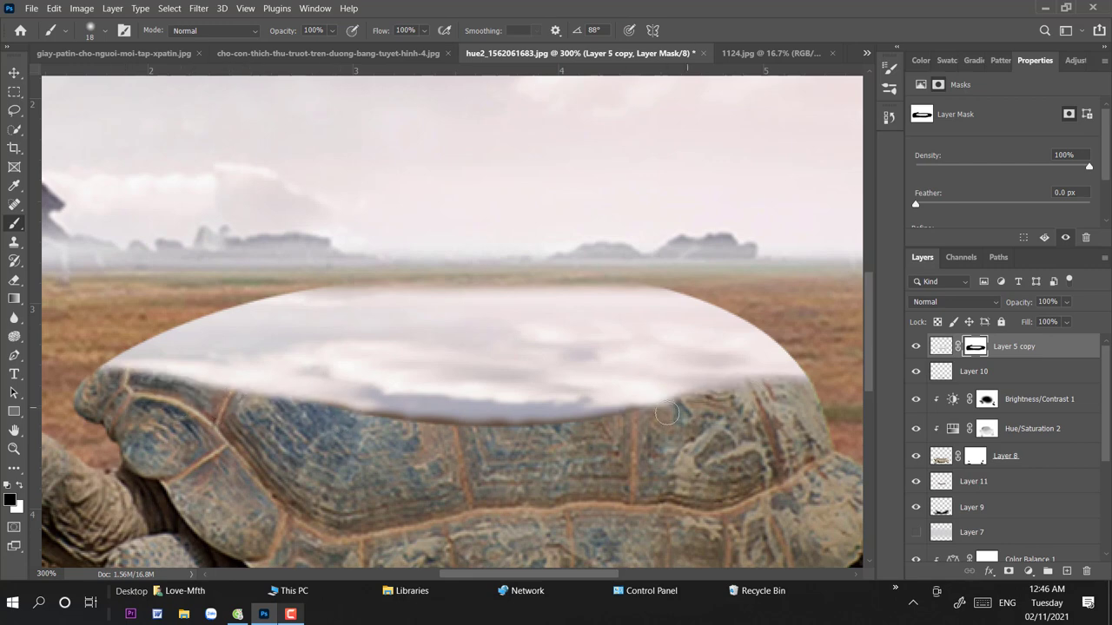
pyautogui.hotkey('ctrl', '+')
pyautogui.hotkey('ctrl', '-')
pyautogui.hotkey('ctrl', '+')
# Step: With a size 9 brush, paint white on the mask to restore the pool's lower rim
pyautogui.rightClick(387, 319)
pyautogui.write('9')
pyautogui.press('Return')
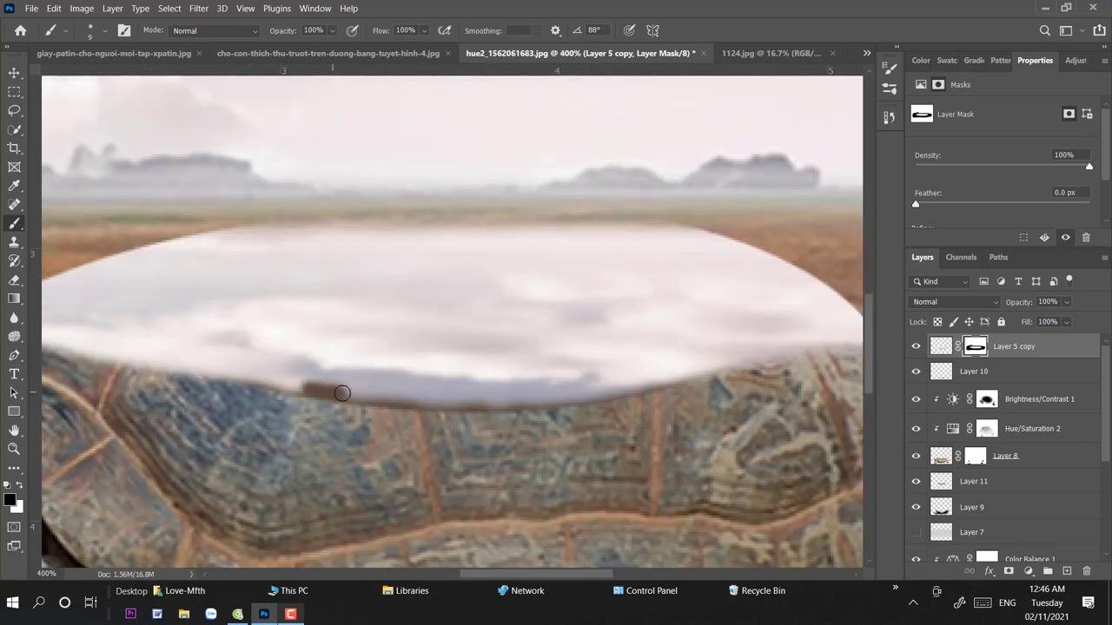
pyautogui.press('x')
pyautogui.moveTo(260, 382)
pyautogui.mouseDown()
pyautogui.moveTo(214, 370)
pyautogui.moveTo(531, 403)
pyautogui.moveTo(680, 374)
pyautogui.mouseUp()
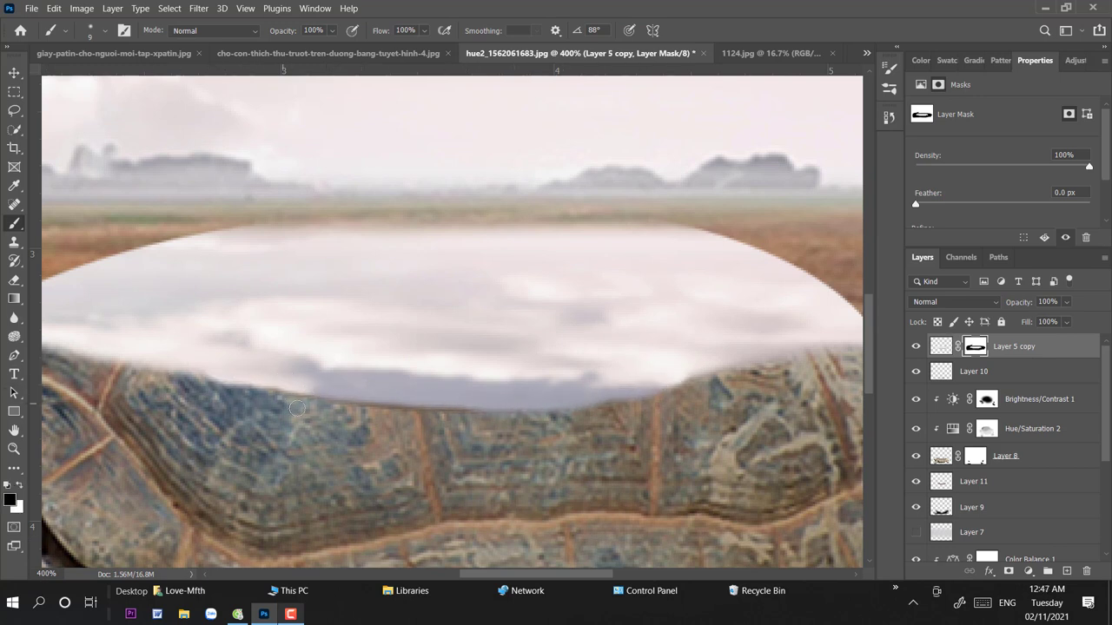
pyautogui.click(14, 72)
pyautogui.hotkey('ctrl', '-')
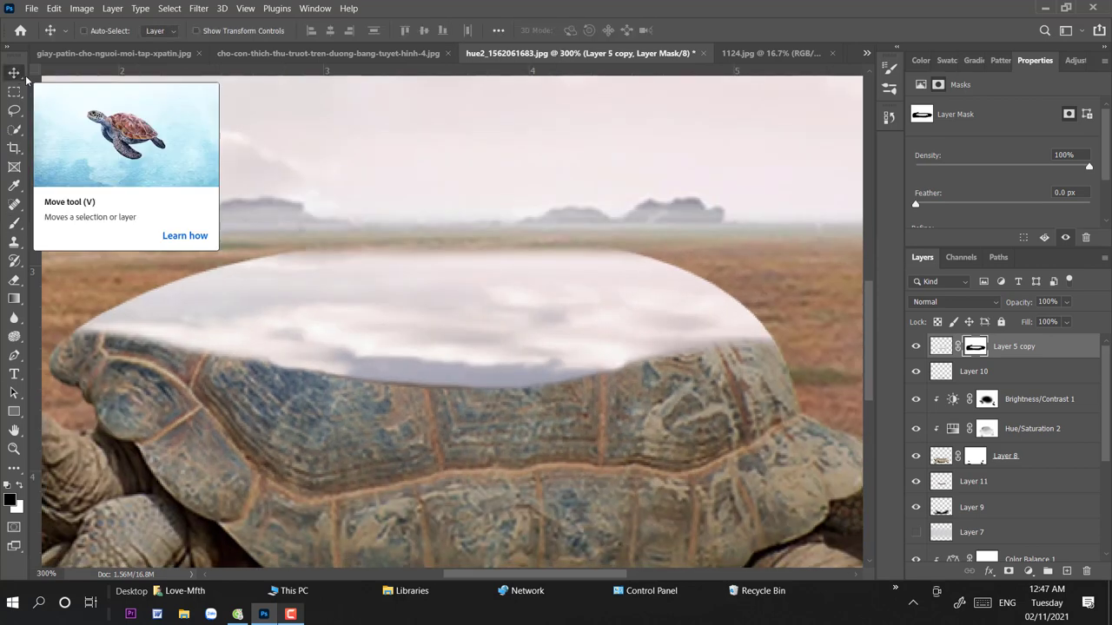
pyautogui.hotkey('ctrl', '-')
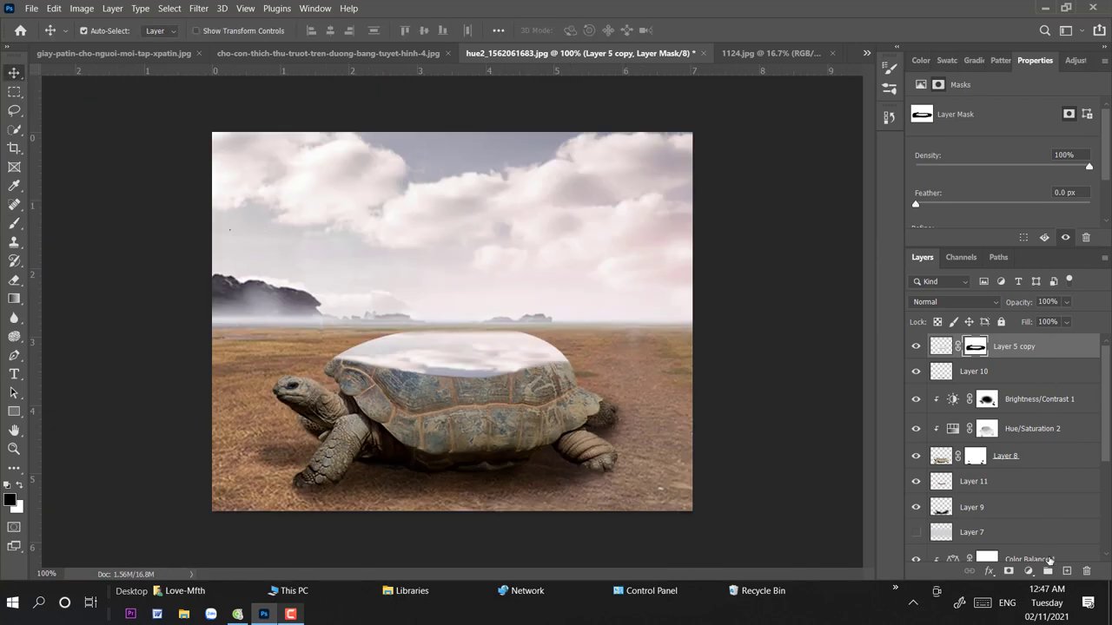
# Step: Add a pool-shaped white fill layer blended as Soft Light at 60% opacity
pyautogui.click(1067, 572)
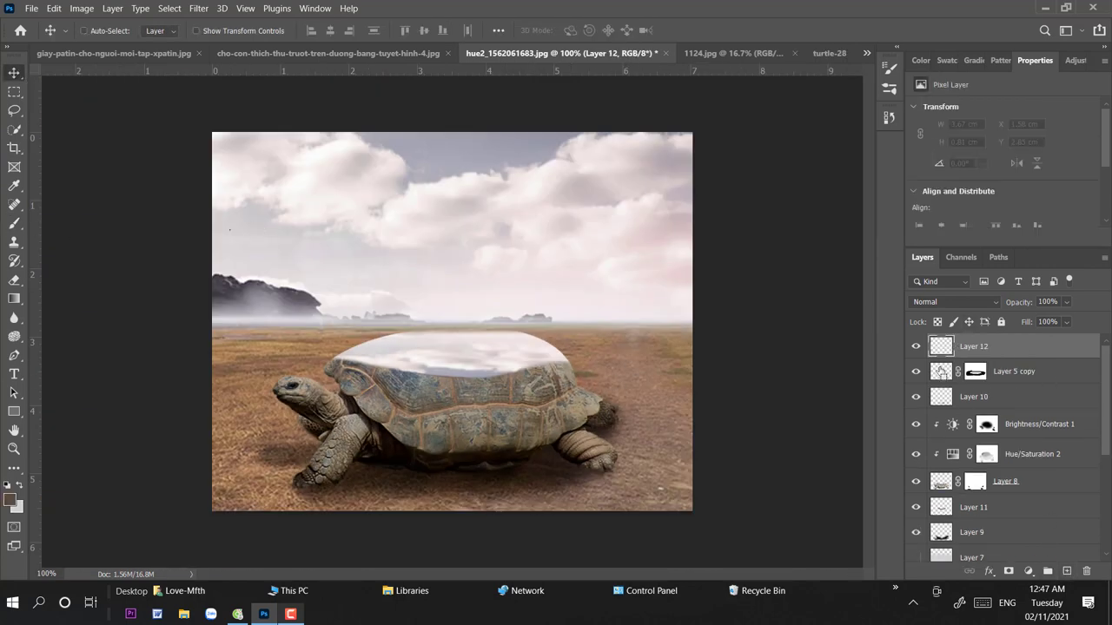
pyautogui.keyDown('ctrl'); pyautogui.click(939, 372); pyautogui.keyUp('ctrl')
pyautogui.click(9, 499)
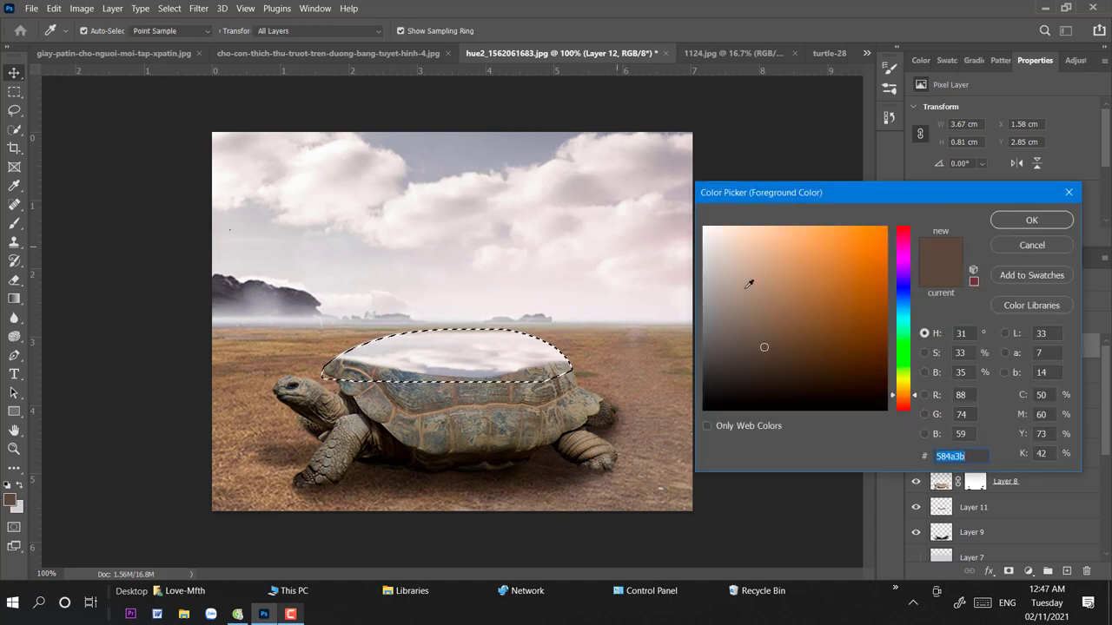
pyautogui.moveTo(769, 244); pyautogui.dragTo(687, 205)
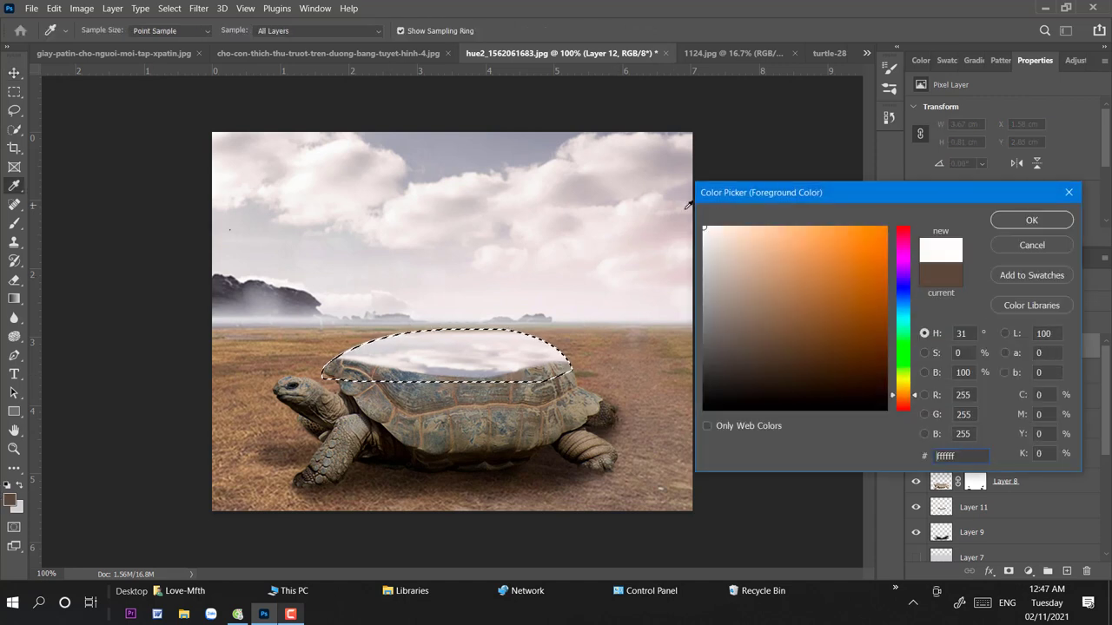
pyautogui.click(1032, 220)
pyautogui.hotkey('alt', 'BackSpace')
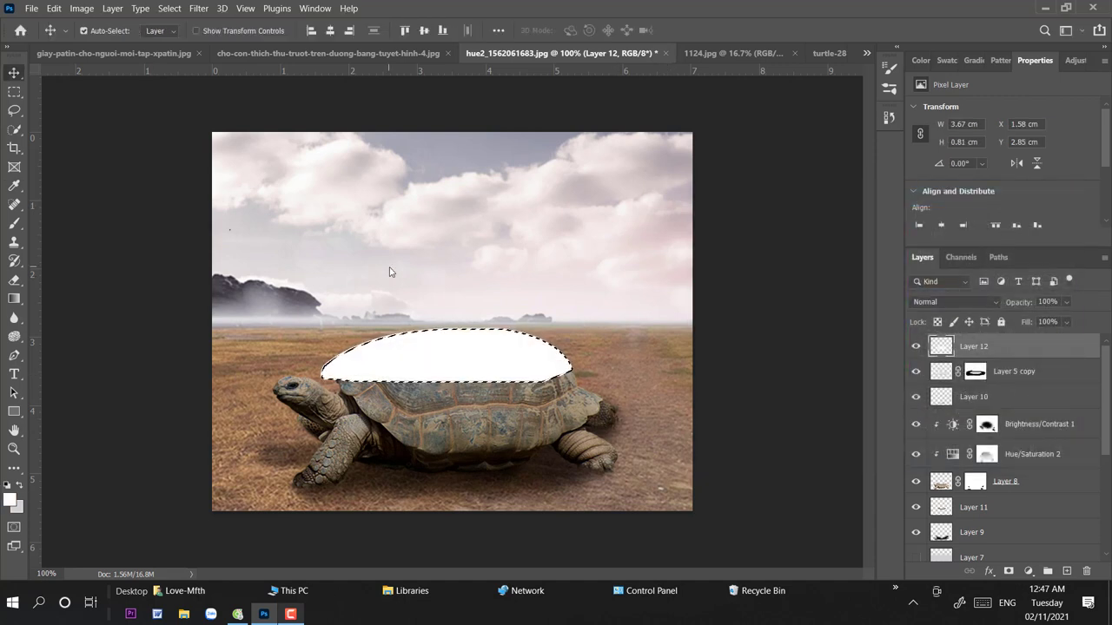
pyautogui.hotkey('ctrl', 'd')
pyautogui.click(954, 302)
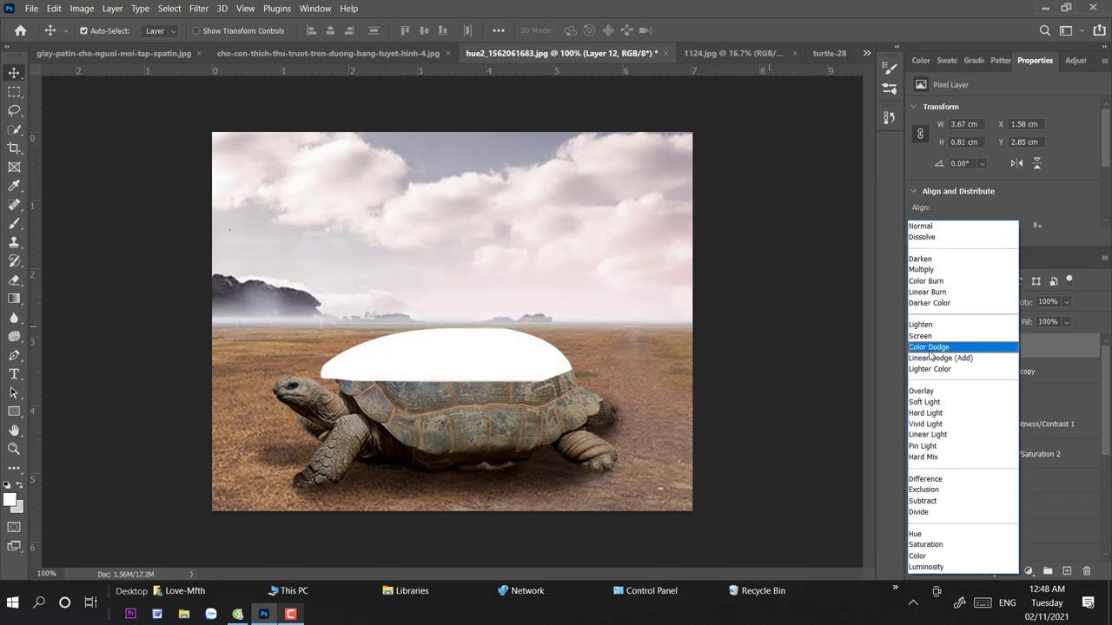
pyautogui.click(924, 403)
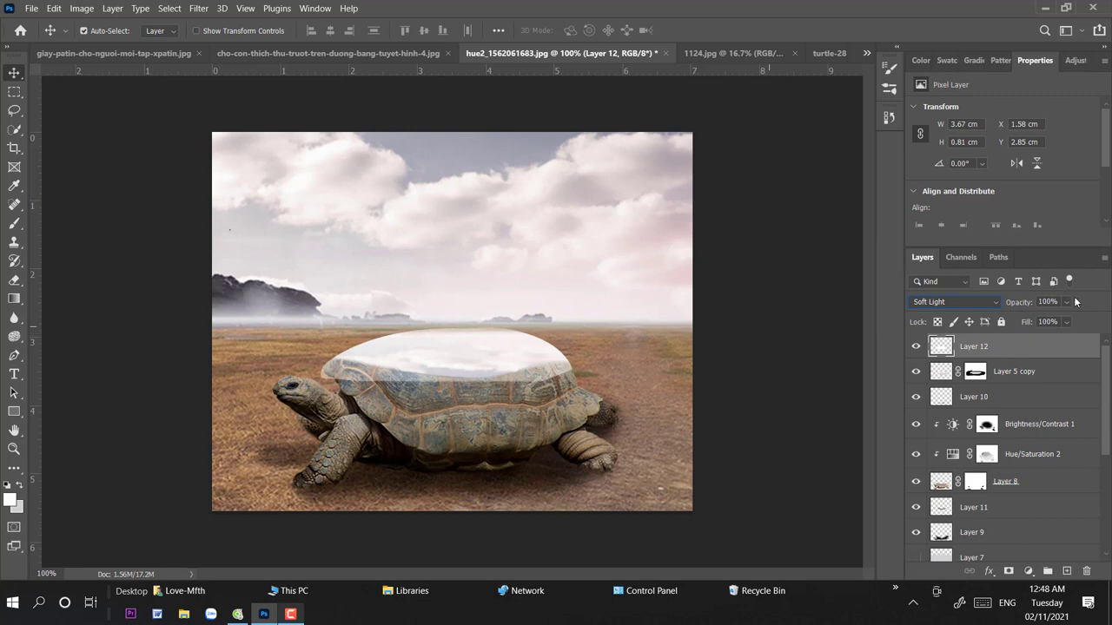
pyautogui.click(1067, 303)
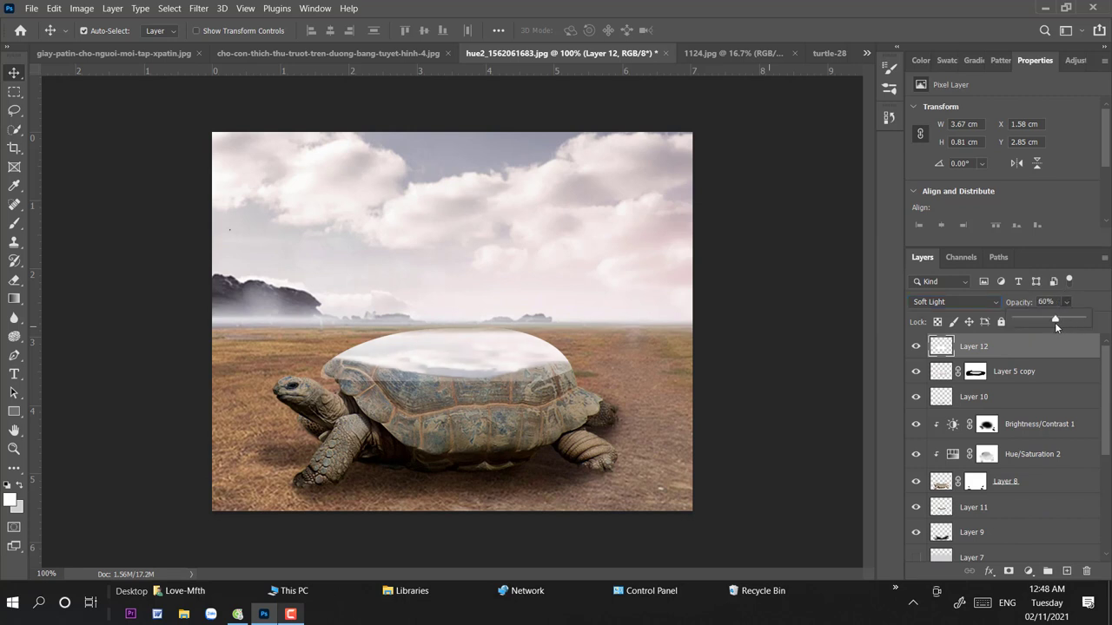
# Step: Erase white haze from the shell below the pool and flatten the highlight slightly
pyautogui.scroll(2, 343, 334)
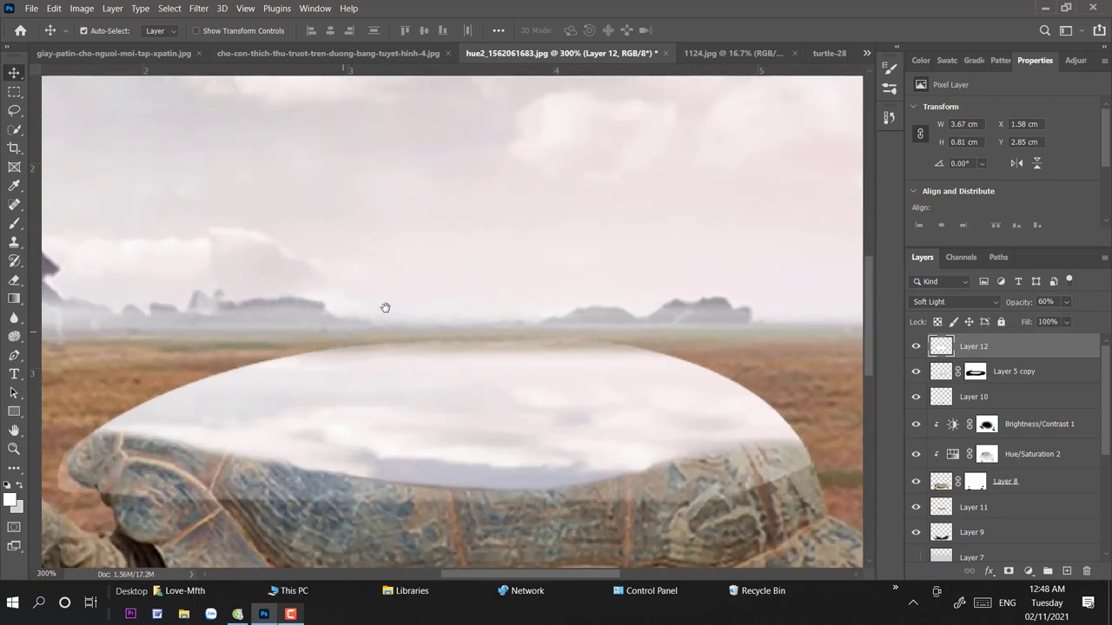
pyautogui.moveTo(385, 307); pyautogui.dragTo(486, 153)
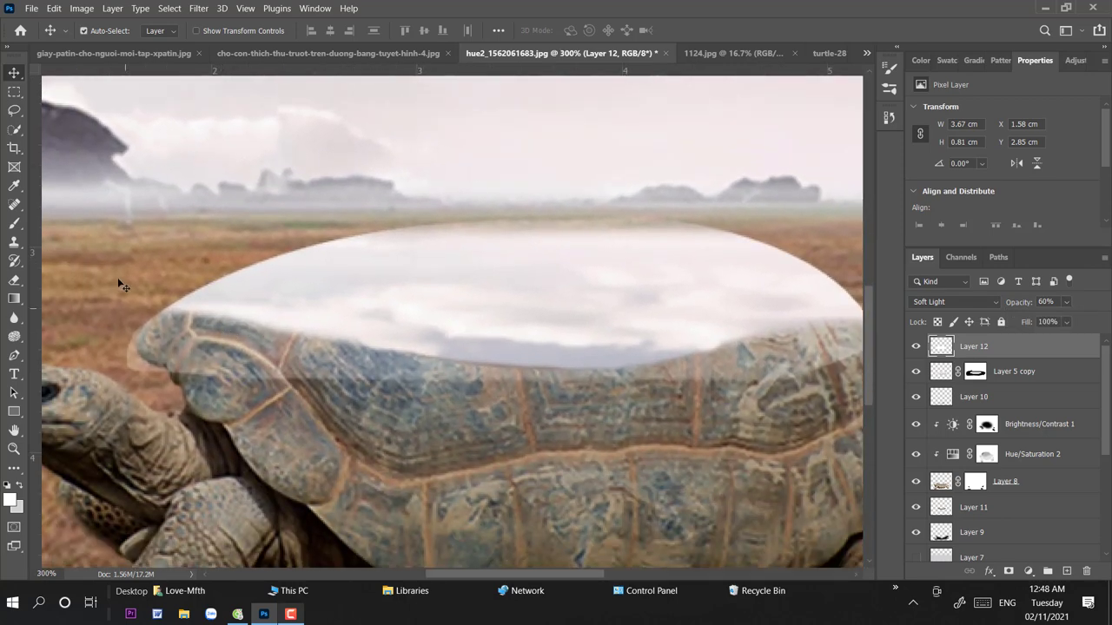
pyautogui.click(14, 281)
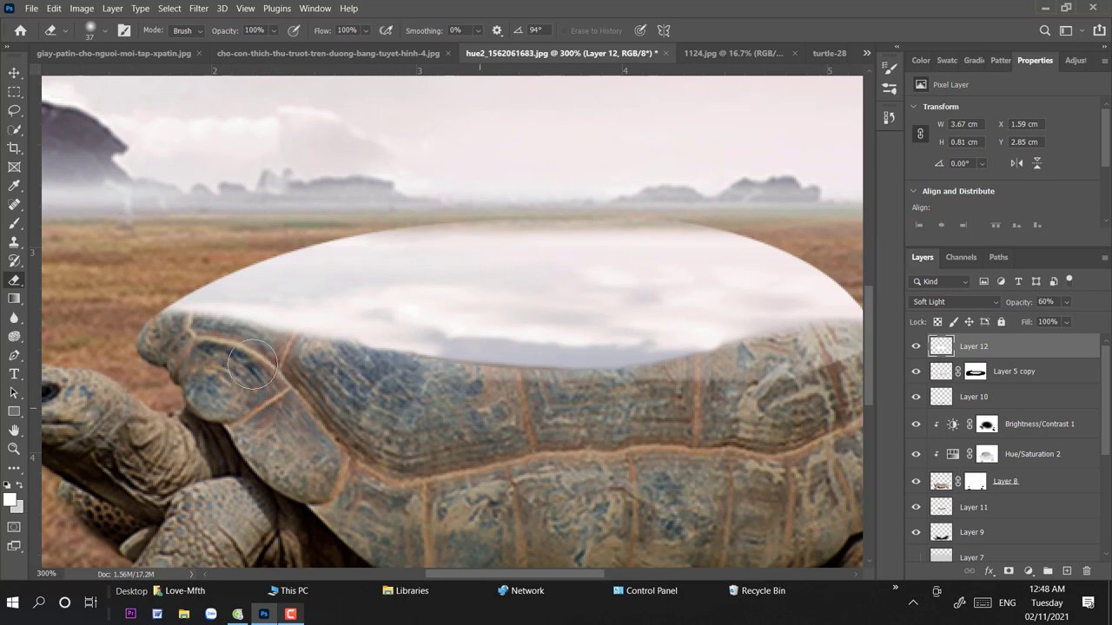
pyautogui.moveTo(483, 423)
pyautogui.mouseDown()
pyautogui.moveTo(291, 395)
pyautogui.moveTo(556, 356)
pyautogui.moveTo(695, 311)
pyautogui.moveTo(659, 327)
pyautogui.mouseUp()
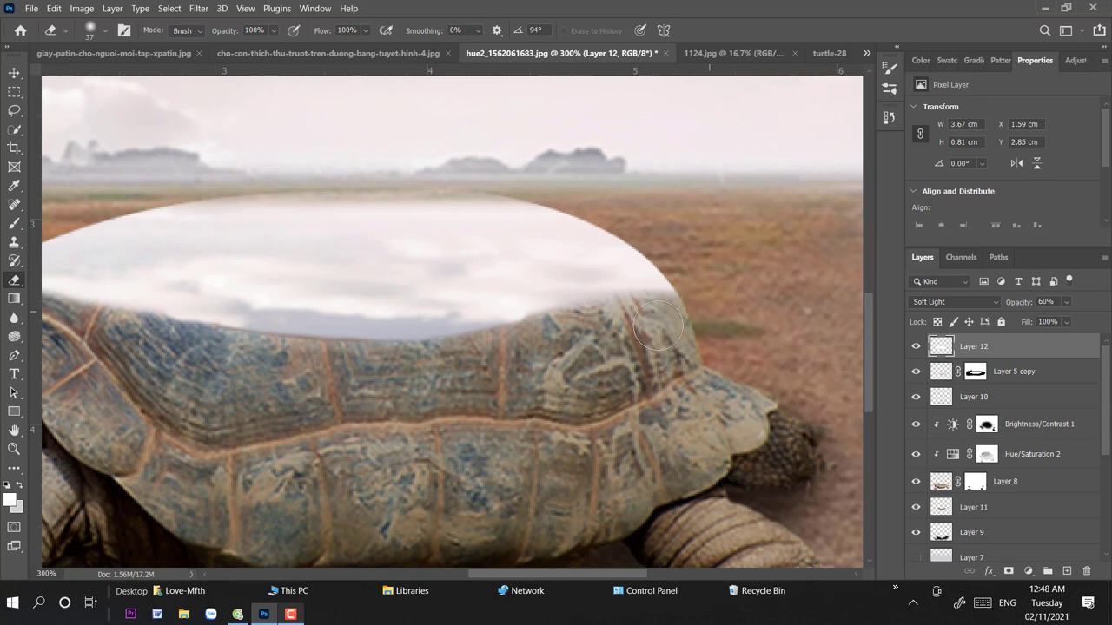
pyautogui.moveTo(519, 359); pyautogui.dragTo(93, 373)
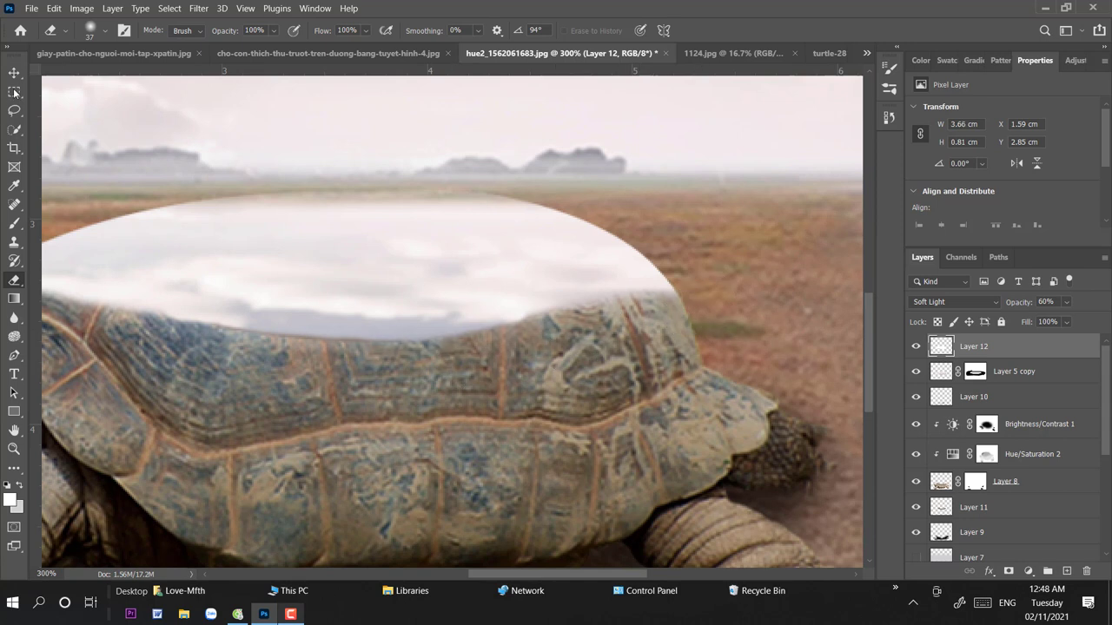
pyautogui.hotkey('ctrl', 't')
pyautogui.moveTo(304, 185); pyautogui.dragTo(310, 186)
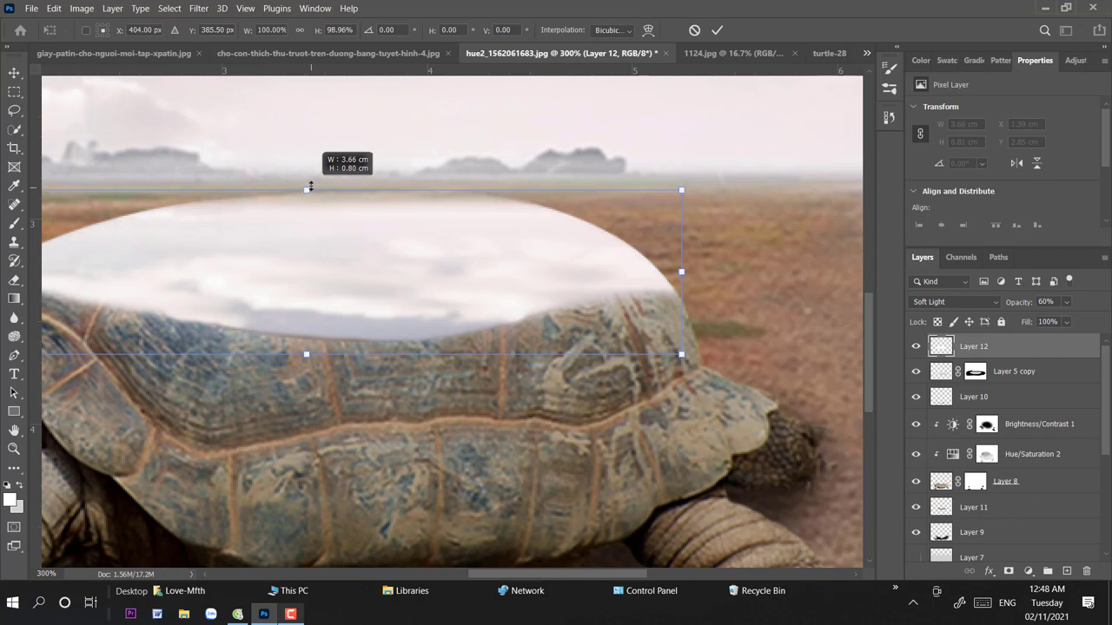
pyautogui.press('Return')
# Step: Bring the roller skater in as Layer 13, scale him to about 25%, and stand him on the pool
pyautogui.hotkey('ctrl', 'shift', 'Tab')
pyautogui.hotkey('ctrl', 'shift', 'Tab')
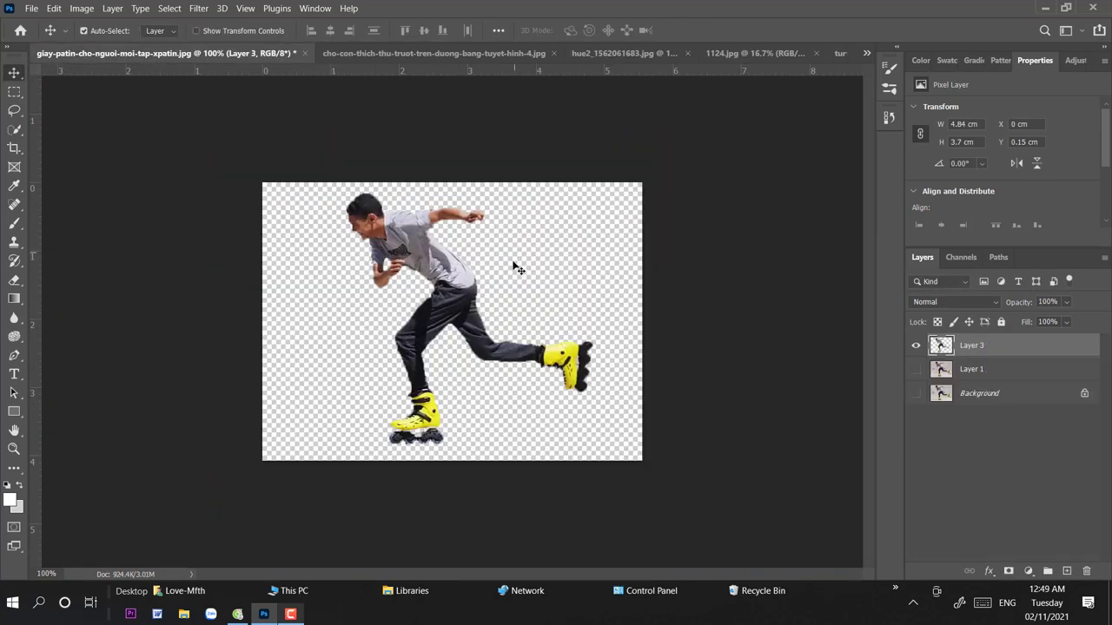
pyautogui.moveTo(517, 268)
pyautogui.mouseDown()
pyautogui.moveTo(624, 53)
pyautogui.moveTo(491, 321)
pyautogui.mouseUp()
pyautogui.hotkey('ctrl', 't')
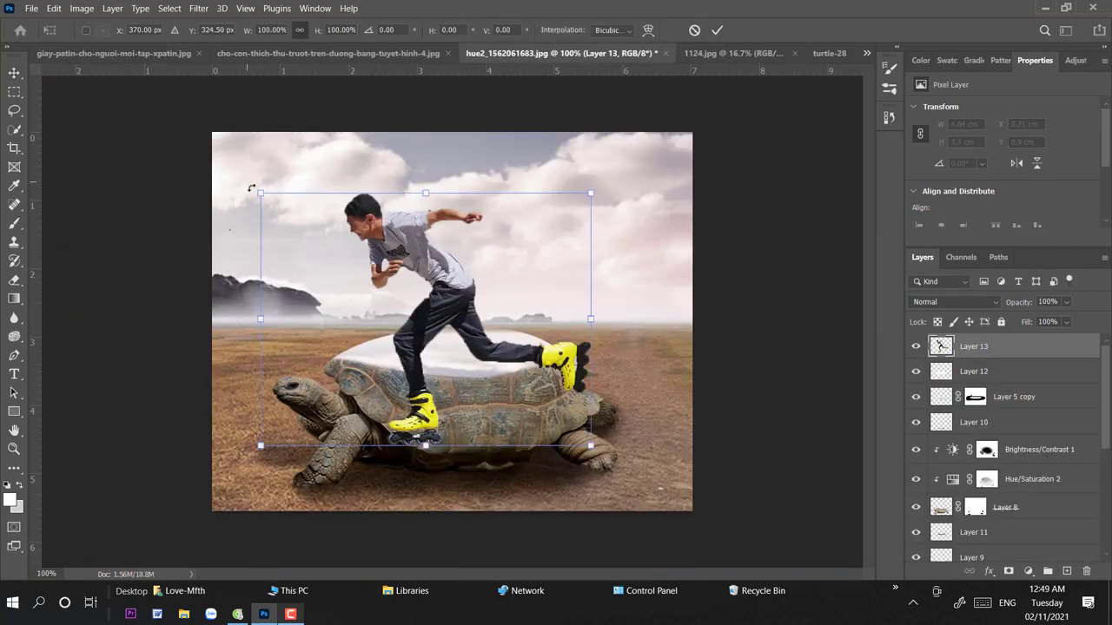
pyautogui.moveTo(251, 186); pyautogui.dragTo(442, 293)
pyautogui.moveTo(596, 447); pyautogui.dragTo(516, 359)
pyautogui.moveTo(442, 292)
pyautogui.mouseDown()
pyautogui.moveTo(408, 295)
pyautogui.moveTo(431, 294)
pyautogui.mouseUp()
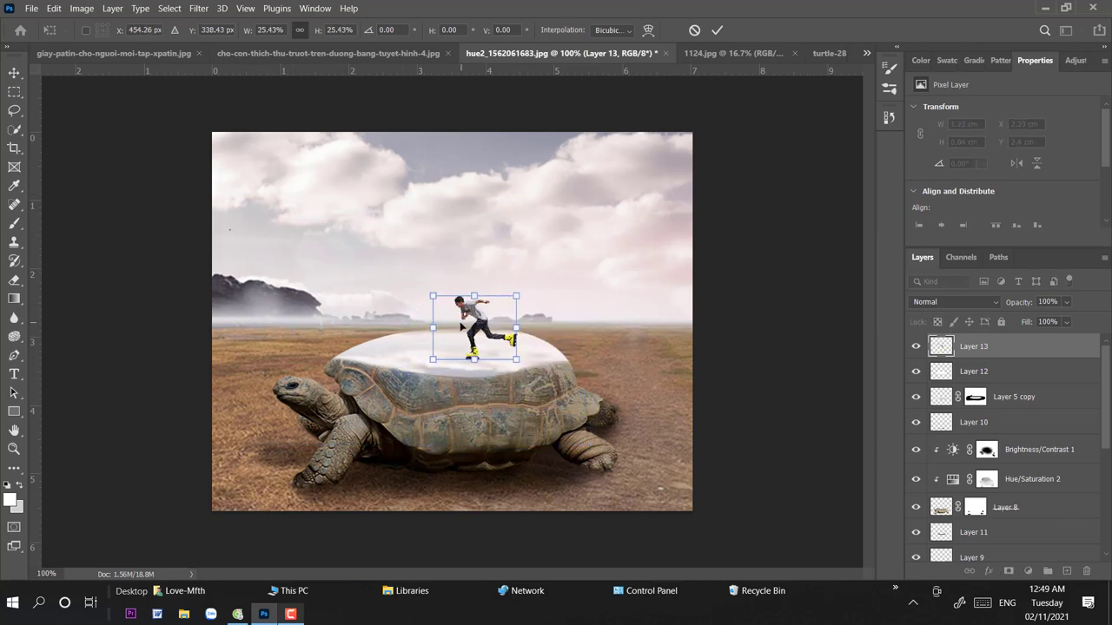
pyautogui.hotkey('ctrl', '+')
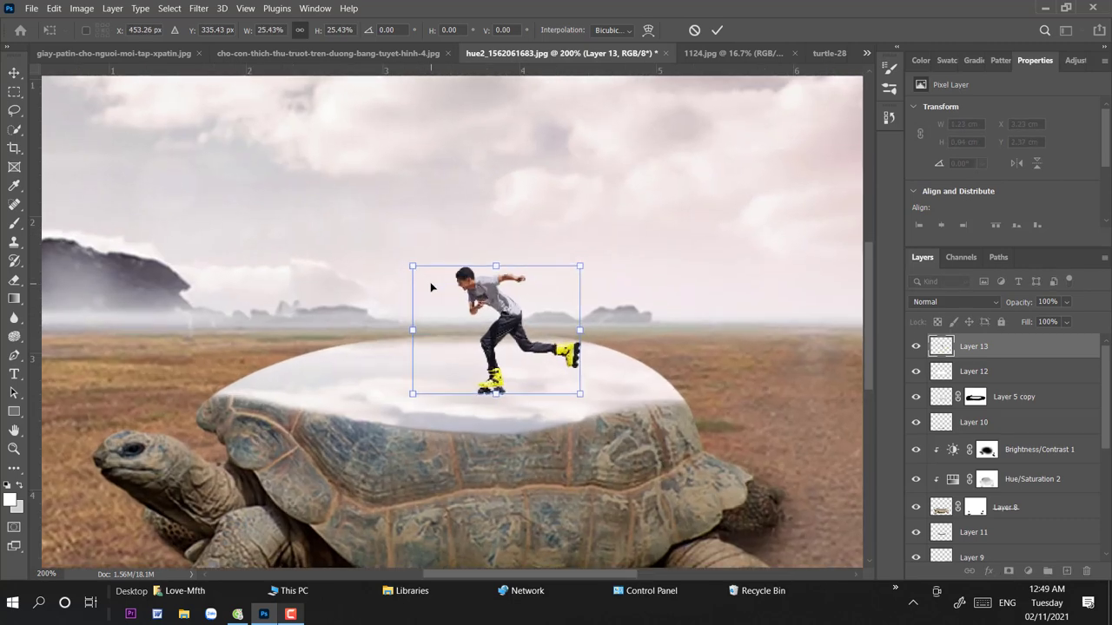
pyautogui.hotkey('ctrl', '+')
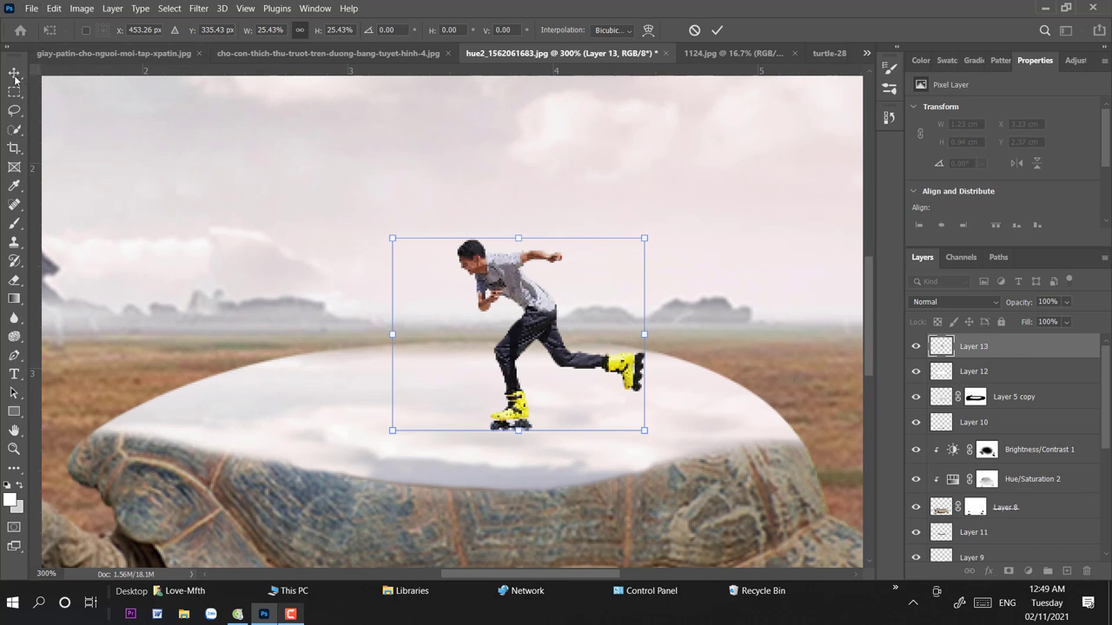
pyautogui.click(15, 76)
pyautogui.moveTo(540, 311); pyautogui.dragTo(540, 300)
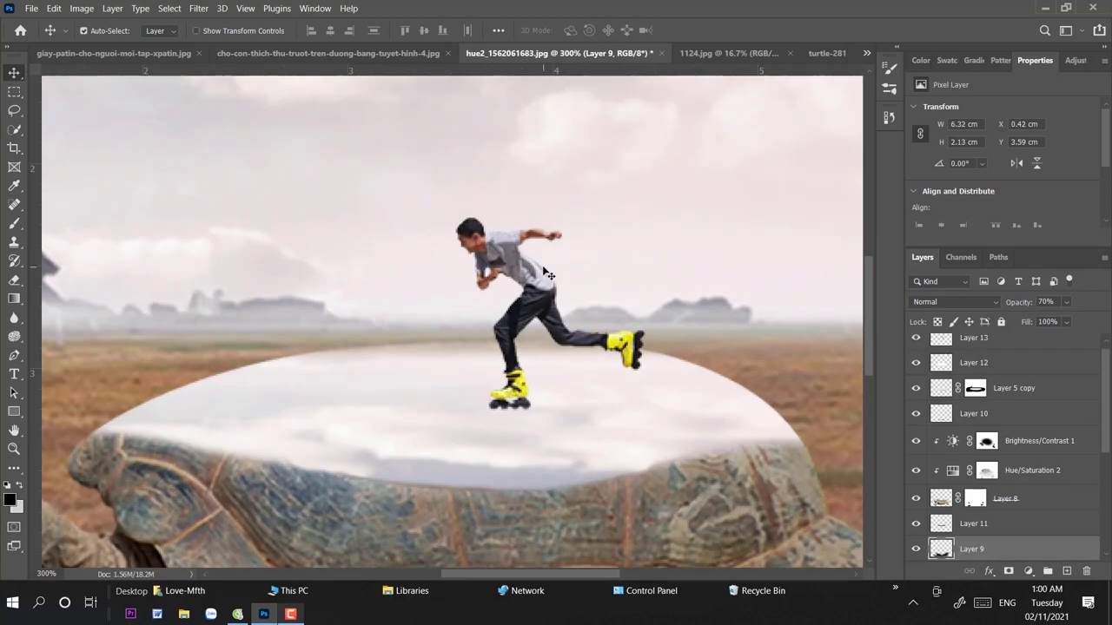
# Step: Duplicate the skater and flip the copy beneath him as a mirrored reflection
pyautogui.click(547, 275)
pyautogui.hotkey('ctrl', 'j')
pyautogui.hotkey('ctrl', 't')
pyautogui.moveTo(504, 218)
pyautogui.mouseDown()
pyautogui.moveTo(519, 555)
pyautogui.moveTo(590, 447)
pyautogui.mouseUp()
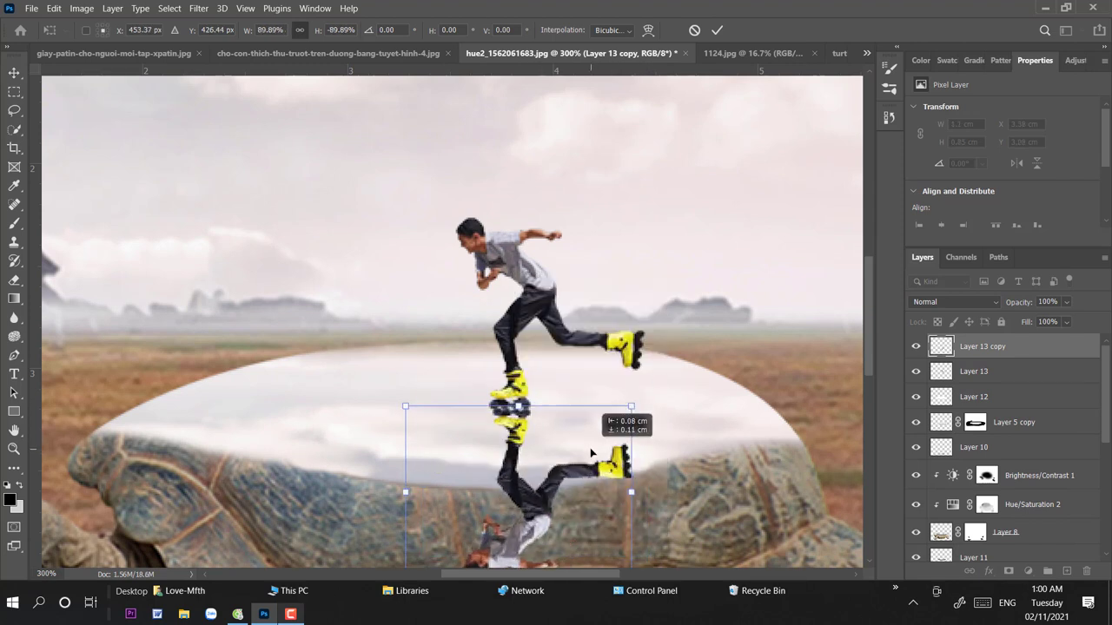
pyautogui.moveTo(630, 405); pyautogui.dragTo(640, 402)
pyautogui.moveTo(600, 434); pyautogui.dragTo(602, 427)
pyautogui.press('Return')
pyautogui.hotkey('ctrl', '-')
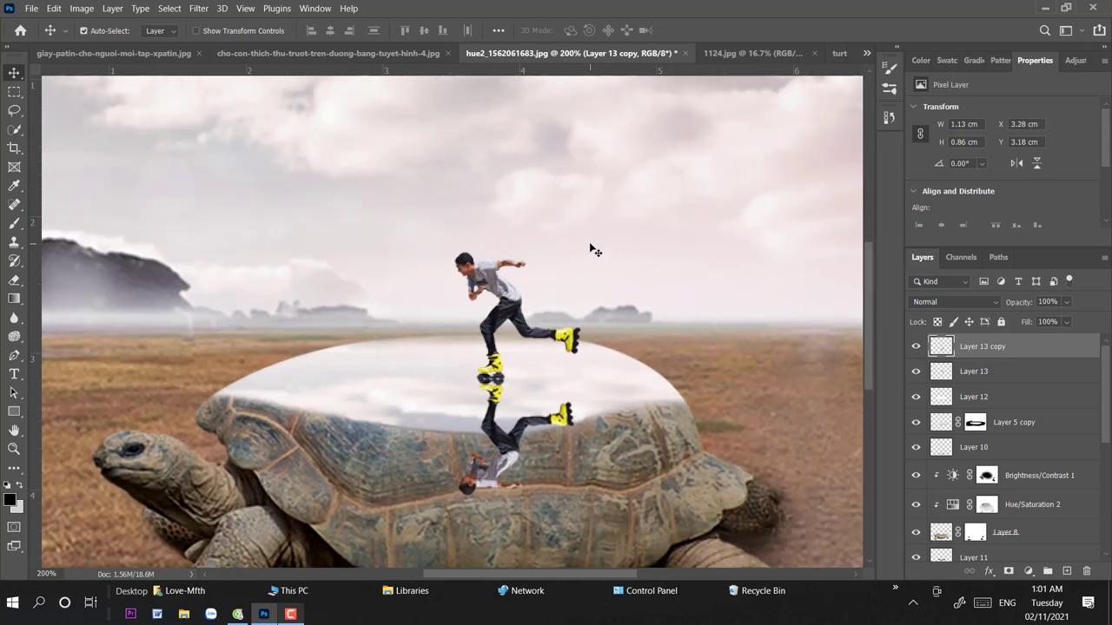
pyautogui.keyDown('shift'); pyautogui.click(513, 276); pyautogui.keyUp('shift')
pyautogui.moveTo(513, 277); pyautogui.dragTo(527, 257)
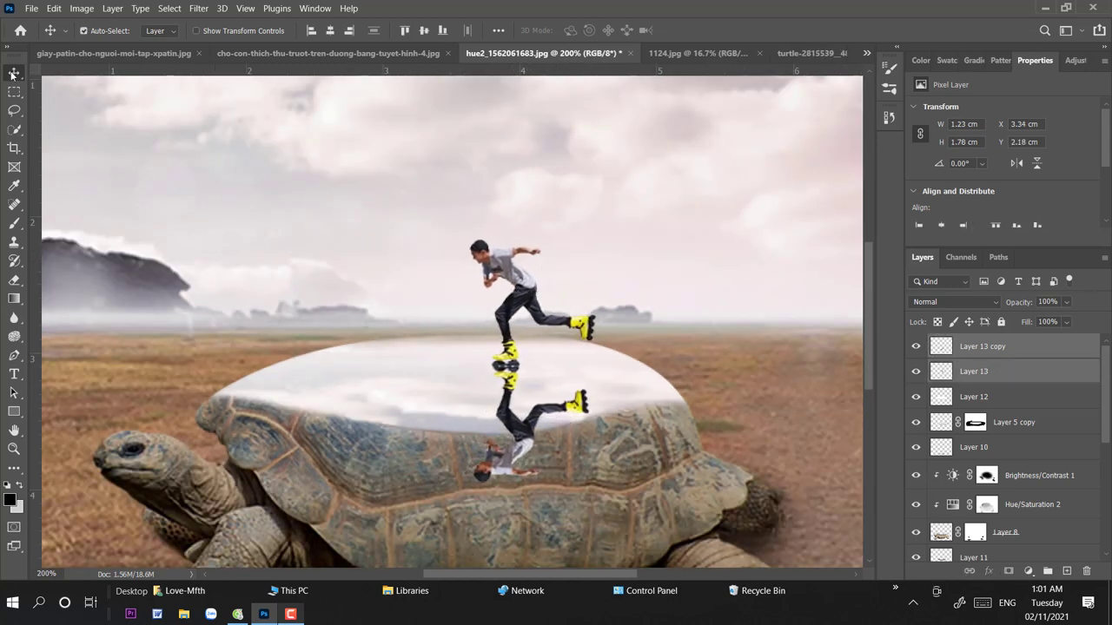
# Step: Blur the skater's reflection with a 0.9 px Gaussian Blur and fade it to 41% opacity
pyautogui.click(981, 346)
pyautogui.click(1066, 301)
pyautogui.moveTo(1086, 319)
pyautogui.mouseDown()
pyautogui.moveTo(1035, 323)
pyautogui.moveTo(1086, 320)
pyautogui.mouseUp()
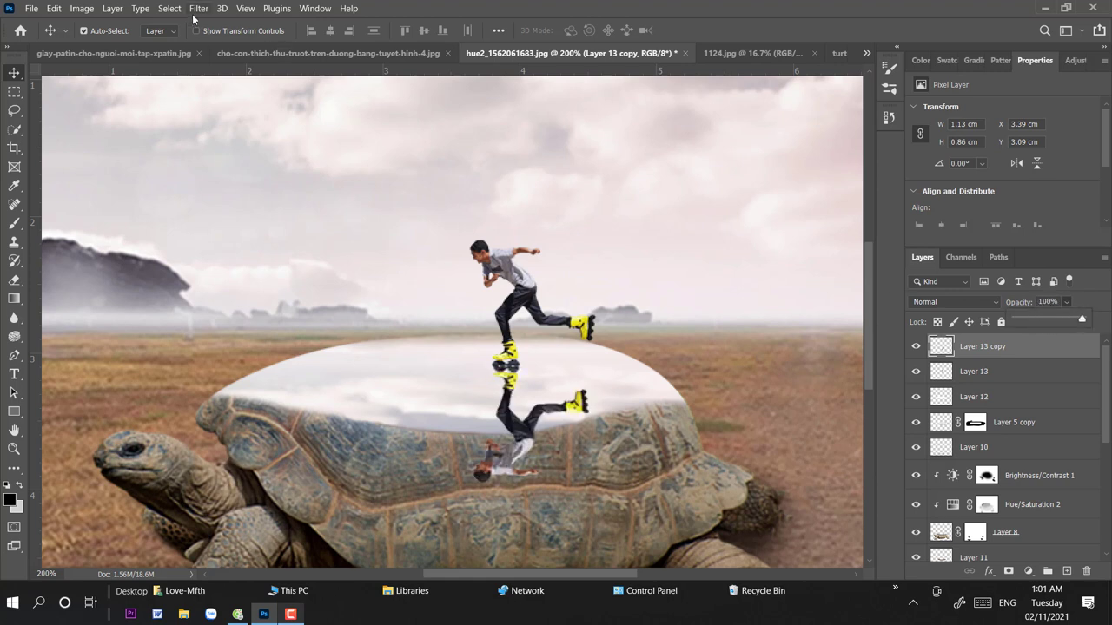
pyautogui.click(198, 8)
pyautogui.click(410, 234)
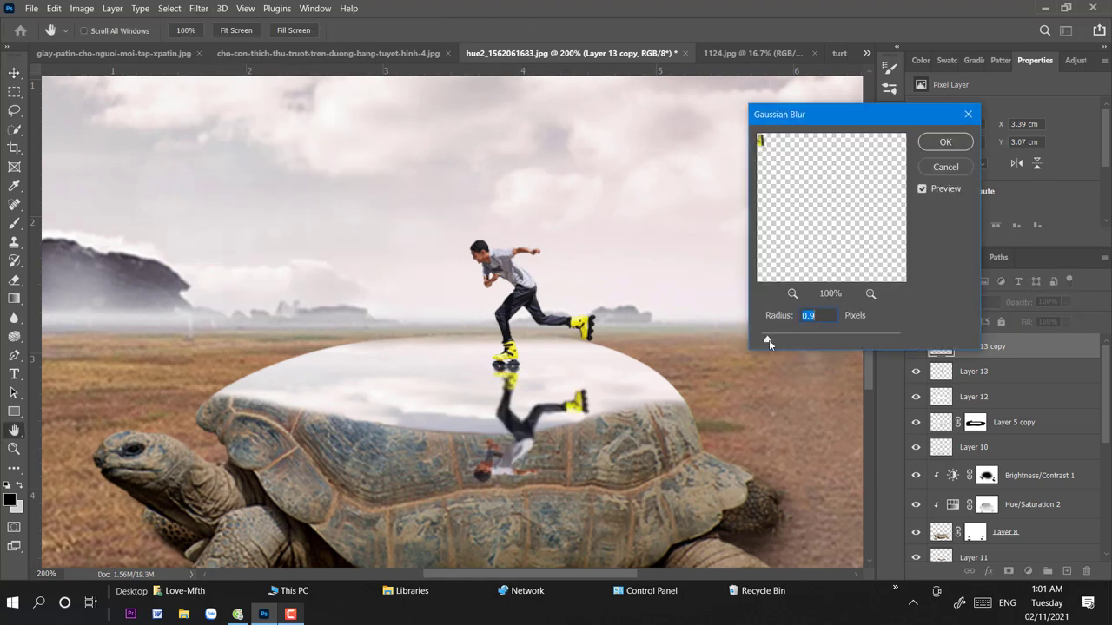
pyautogui.click(945, 142)
pyautogui.click(1066, 301)
pyautogui.moveTo(1085, 320); pyautogui.dragTo(1042, 319)
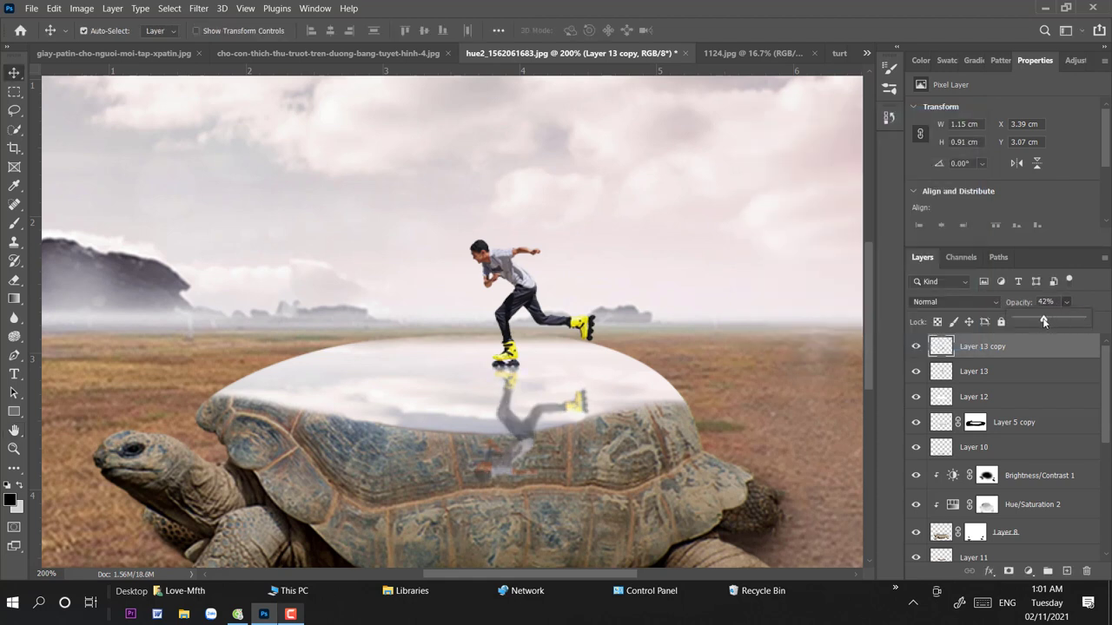
# Step: Erase the reflection's lower end on the shell and set the eraser to 8% strength
pyautogui.click(14, 279)
pyautogui.moveTo(495, 461); pyautogui.dragTo(525, 454)
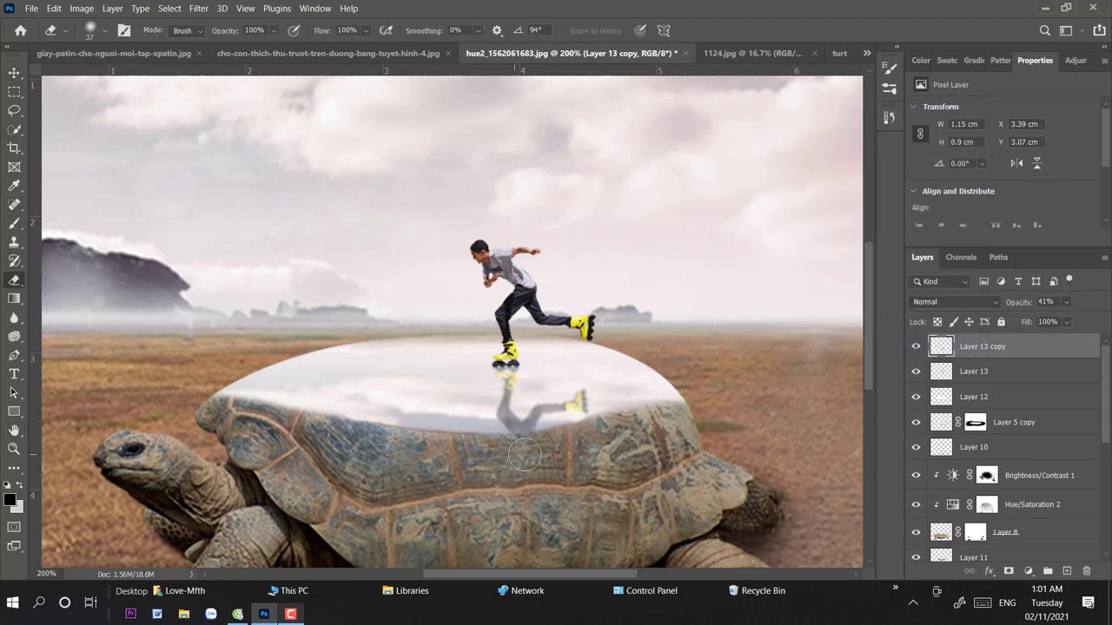
pyautogui.press('0')
pyautogui.press('8')
# Step: Carry the dog layer from the dog photo into the tortoise composite
pyautogui.press('v')
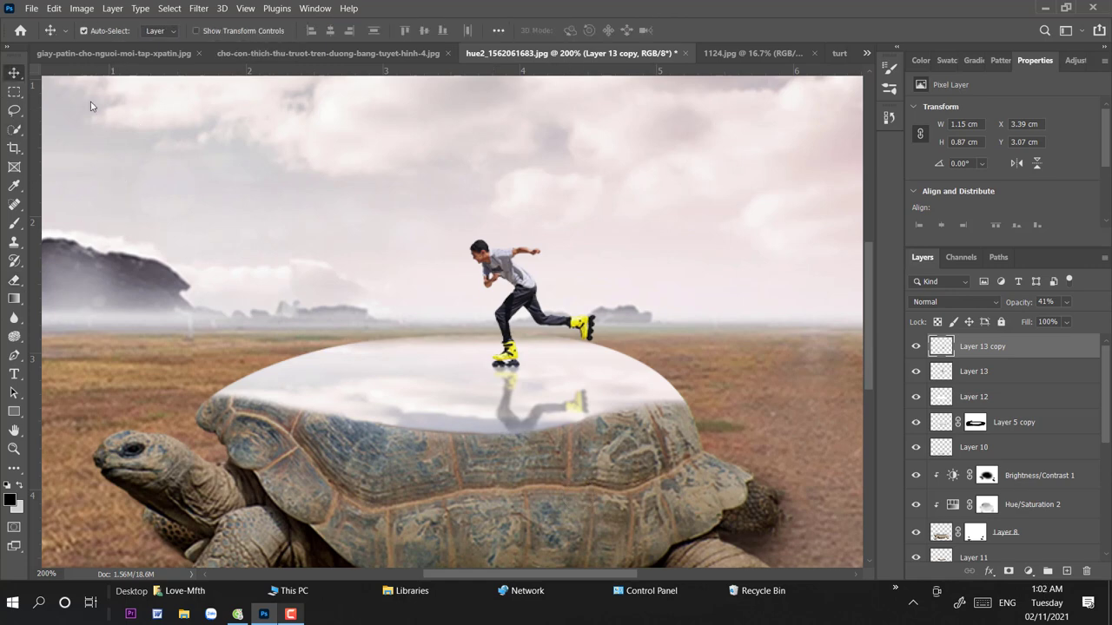
pyautogui.click(351, 54)
pyautogui.moveTo(1035, 356); pyautogui.dragTo(766, 364)
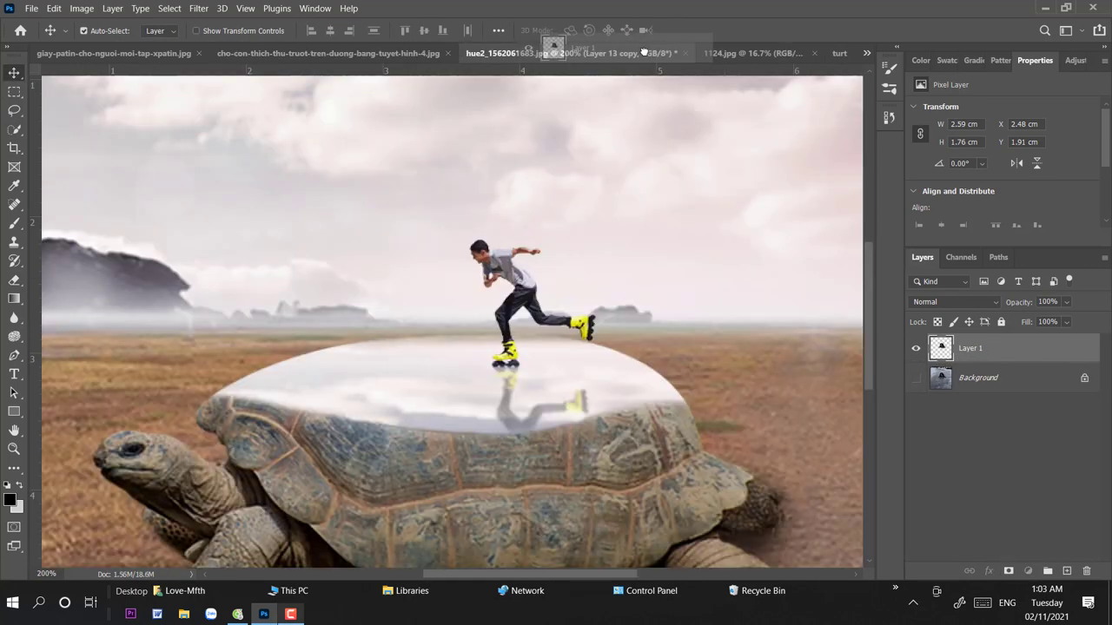
# Step: Shrink the dog to about a quarter size and place it on the shell pool
pyautogui.hotkey('ctrl', 't')
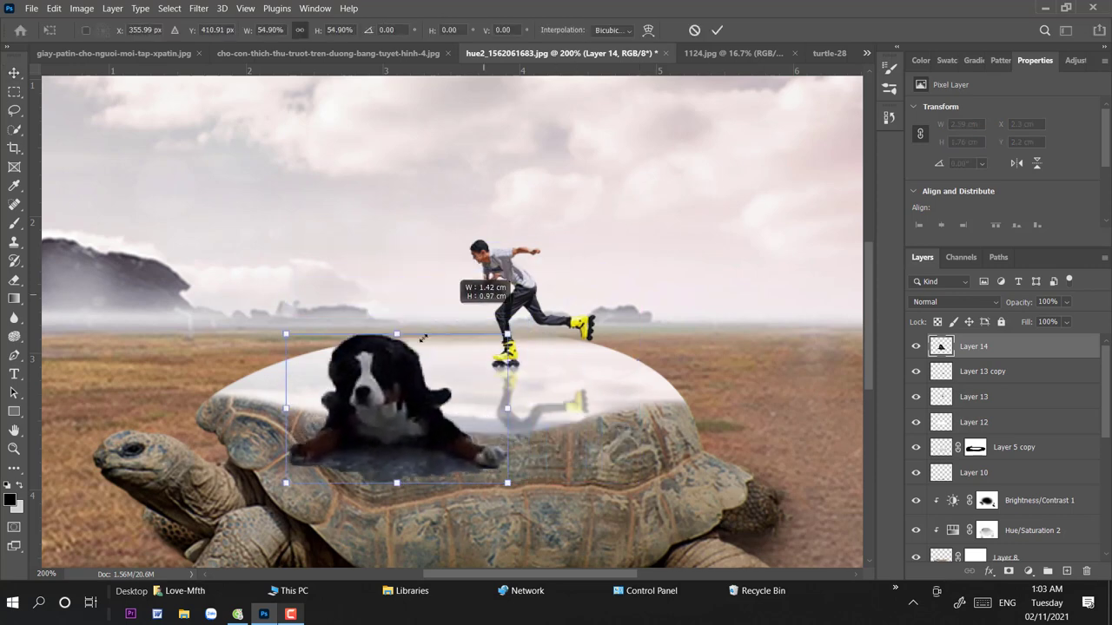
pyautogui.moveTo(576, 245); pyautogui.dragTo(397, 397)
pyautogui.moveTo(350, 436)
pyautogui.mouseDown()
pyautogui.moveTo(373, 355)
pyautogui.moveTo(352, 365)
pyautogui.mouseUp()
pyautogui.scroll(2, 355, 362)
pyautogui.press('Return')
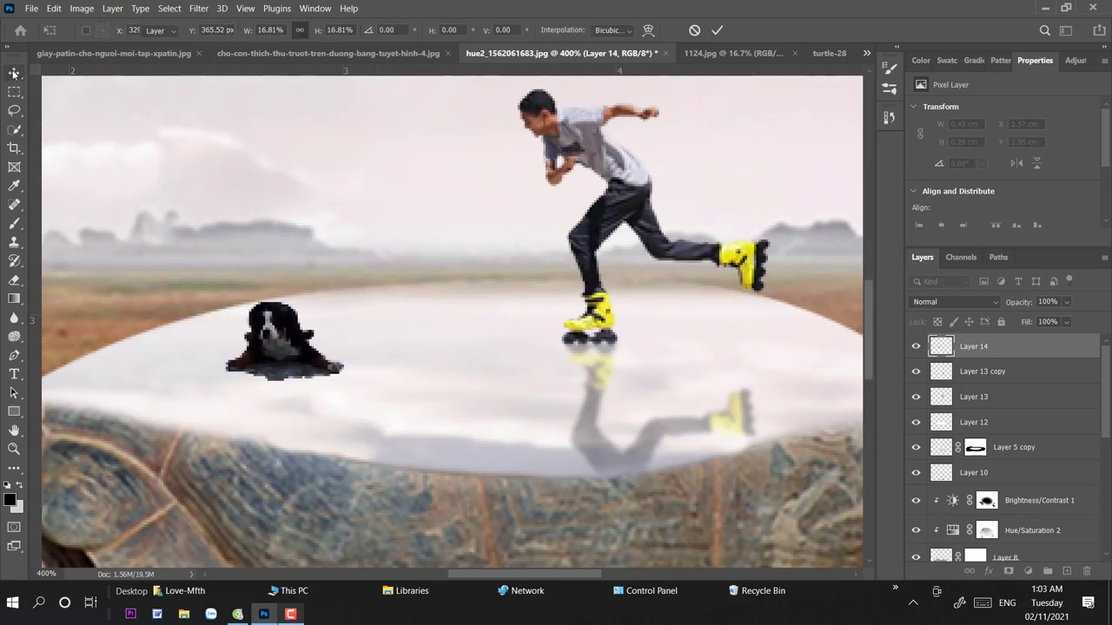
# Step: Add a Brightness/Contrast layer to the dog with brightness 104 and contrast -50
pyautogui.click(1027, 571)
pyautogui.click(1042, 366)
pyautogui.moveTo(932, 148); pyautogui.dragTo(1041, 149)
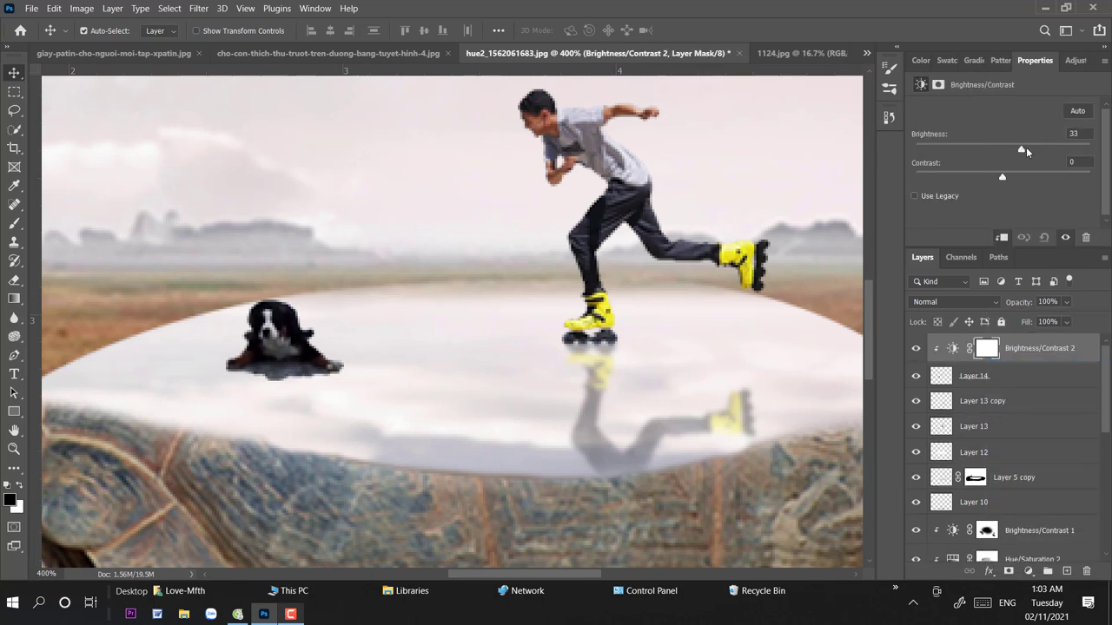
pyautogui.moveTo(975, 172); pyautogui.dragTo(956, 177)
pyautogui.moveTo(1045, 151); pyautogui.dragTo(1058, 149)
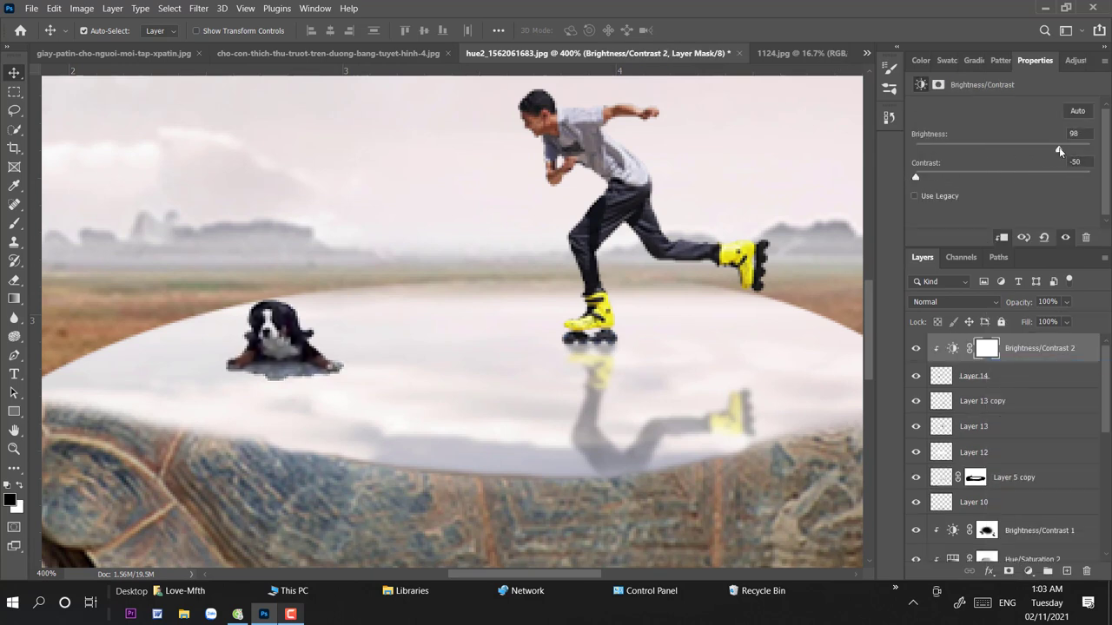
# Step: Lighten the grey shadow under the dog with a soft, low-opacity eraser
pyautogui.click(14, 282)
pyautogui.rightClick(369, 393)
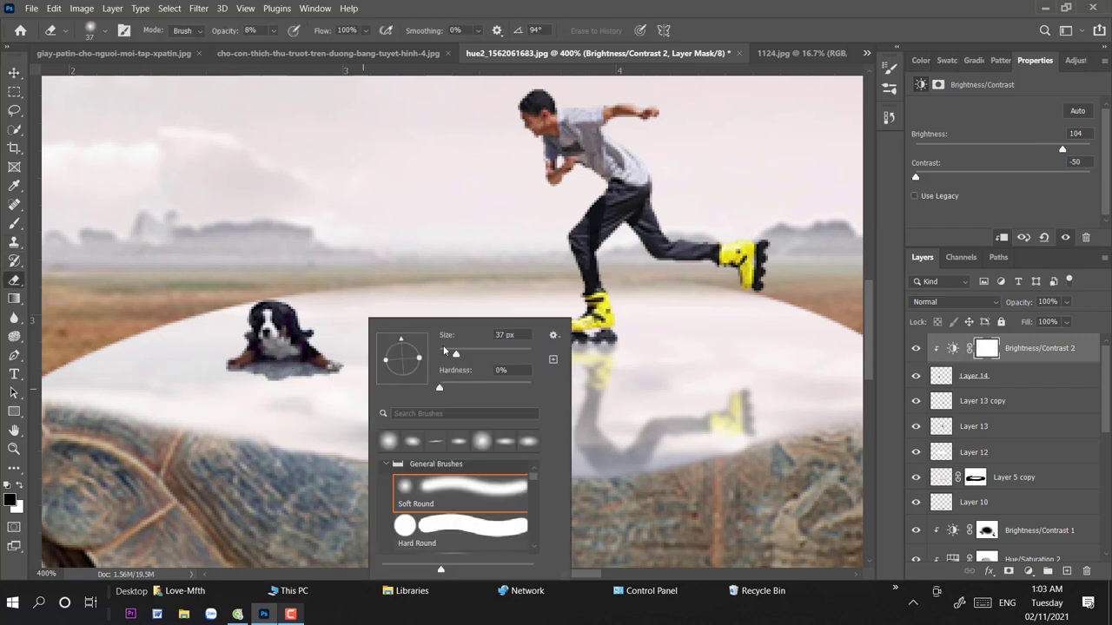
pyautogui.press('Return')
pyautogui.hotkey('alt', '[')
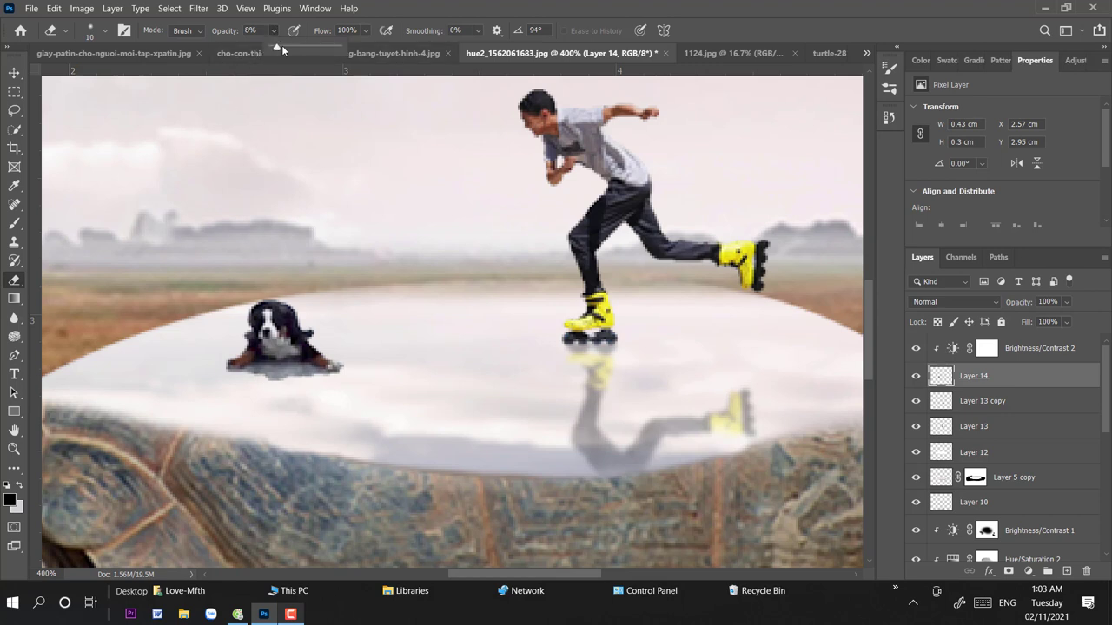
pyautogui.click(282, 377)
pyautogui.moveTo(302, 378)
pyautogui.mouseDown()
pyautogui.moveTo(281, 370)
pyautogui.moveTo(330, 377)
pyautogui.moveTo(255, 378)
pyautogui.mouseUp()
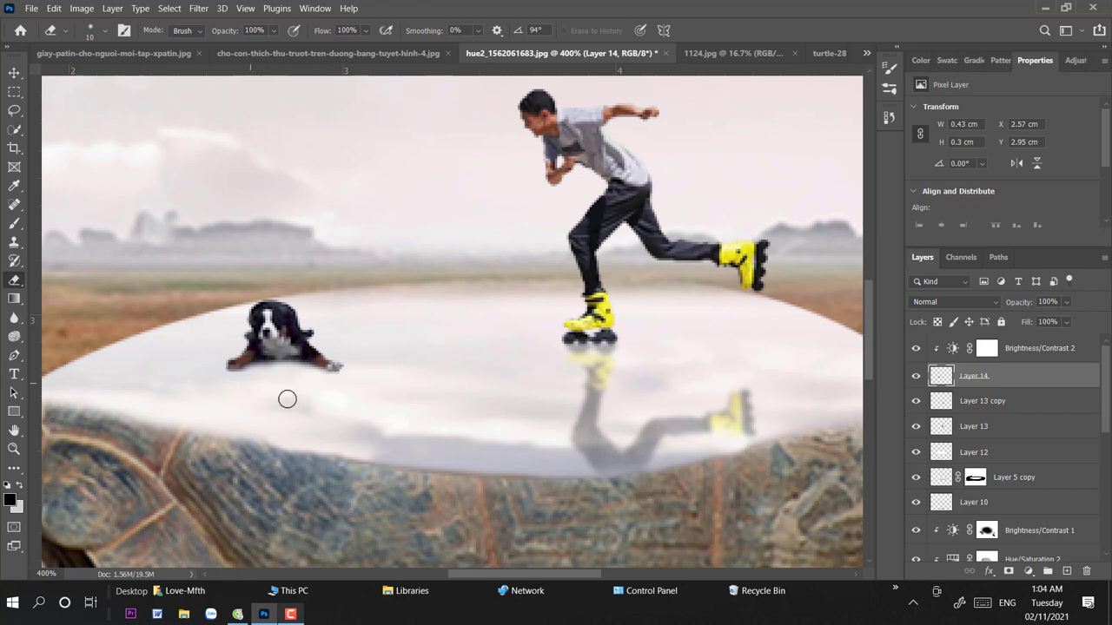
# Step: Merge the brightness adjustment into the dog, duplicate it, and flip the copy downward
pyautogui.press('v')
pyautogui.rightClick(1012, 352)
pyautogui.click(929, 406)
pyautogui.hotkey('ctrl', 'j')
pyautogui.hotkey('ctrl', 't')
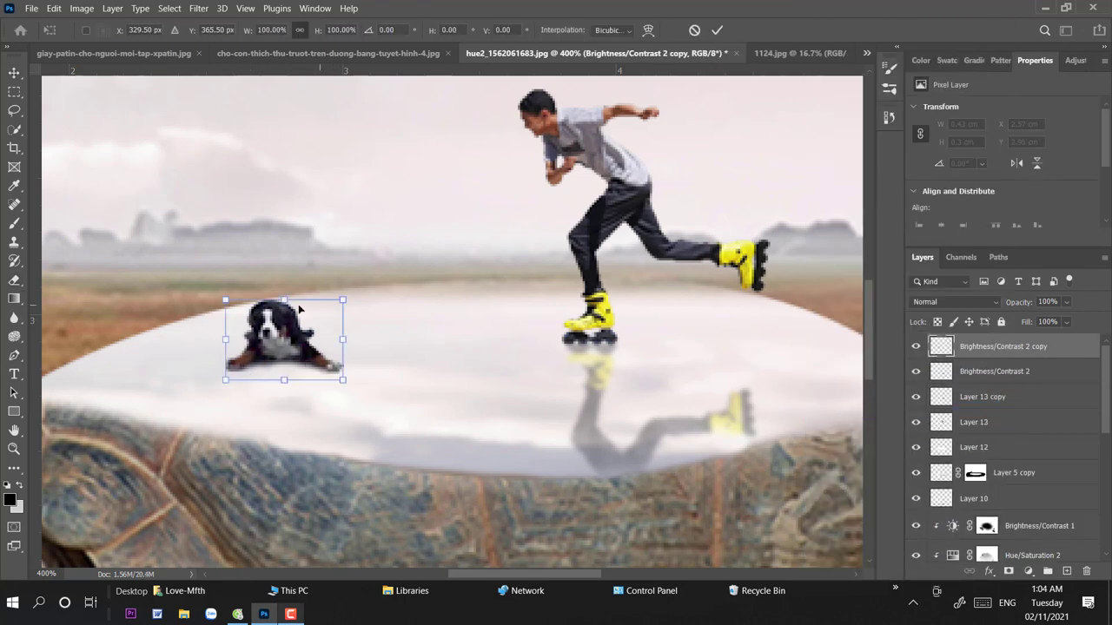
pyautogui.moveTo(283, 298); pyautogui.dragTo(285, 369)
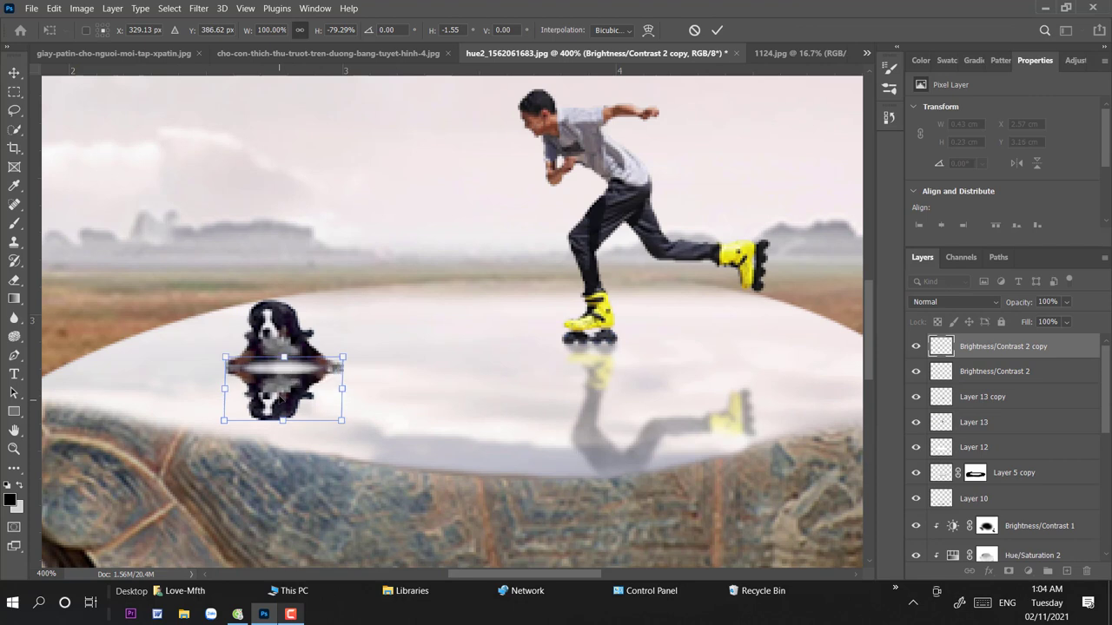
# Step: Warp the dog reflection's top into a dome and shorten it slightly
pyautogui.click(648, 29)
pyautogui.moveTo(306, 335); pyautogui.dragTo(270, 330)
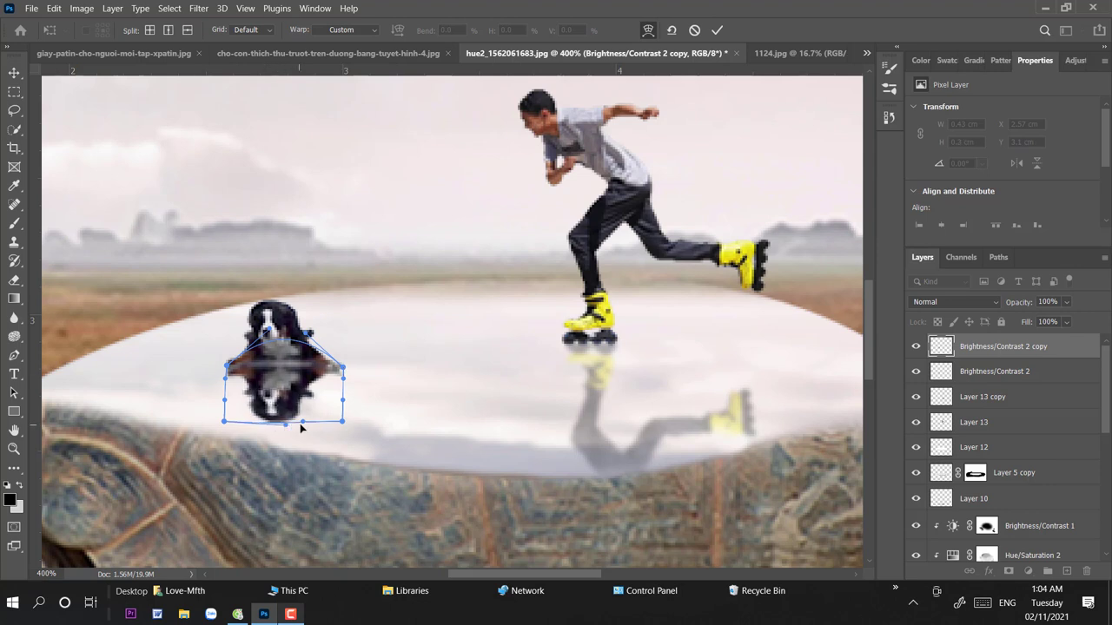
pyautogui.press('Return')
pyautogui.hotkey('ctrl', 't')
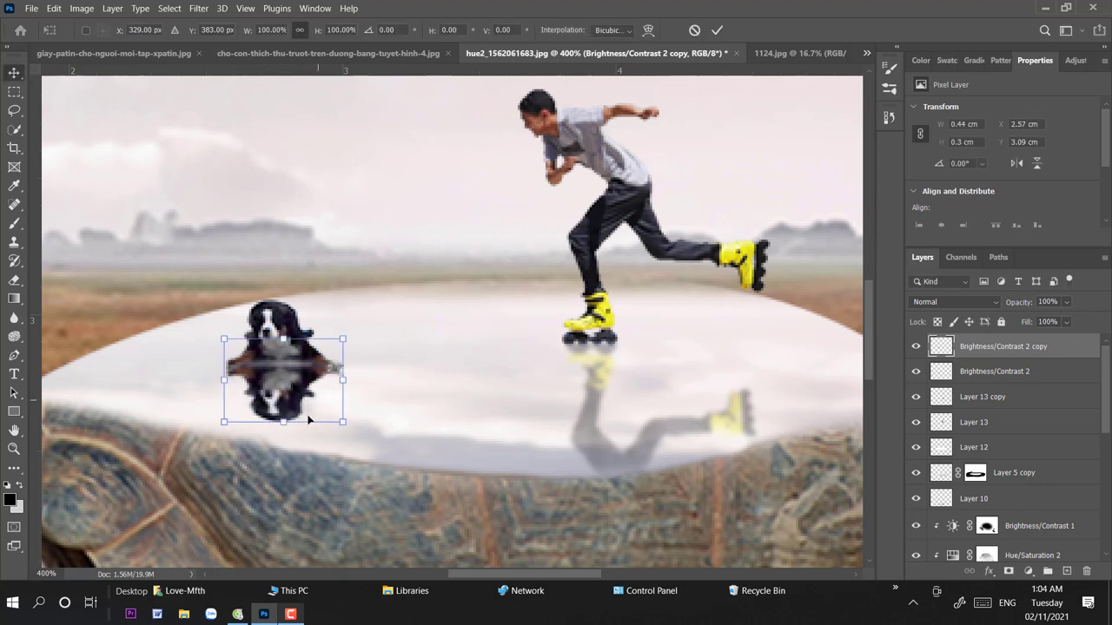
pyautogui.moveTo(284, 423); pyautogui.dragTo(284, 417)
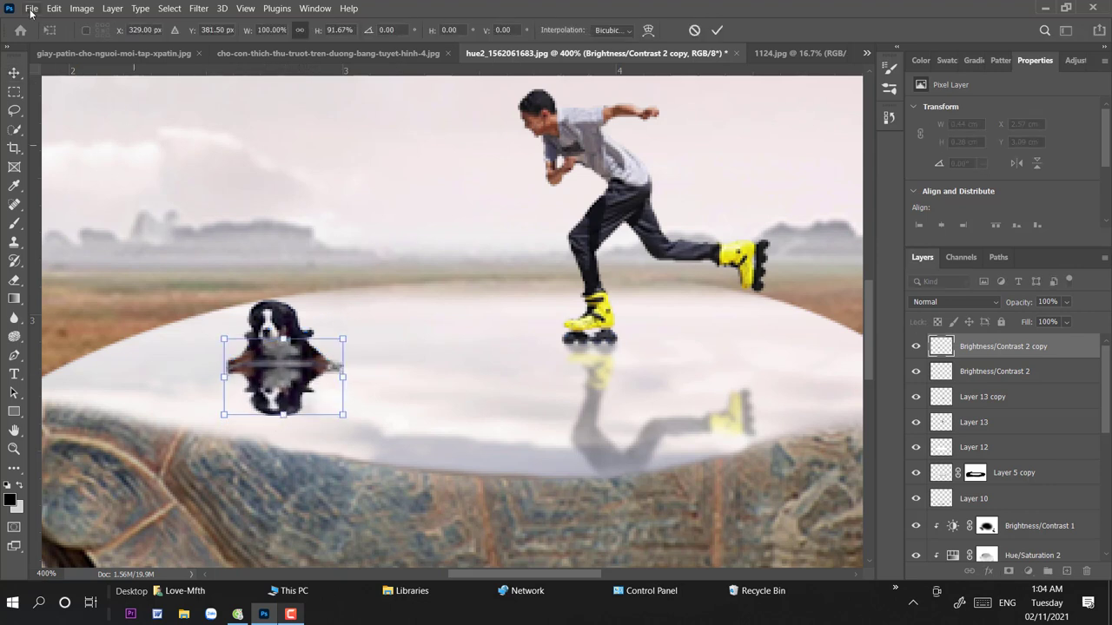
pyautogui.press('Return')
# Step: Blur the dog reflection with a 0.9 px Gaussian Blur and fade it to 45% opacity
pyautogui.click(198, 9)
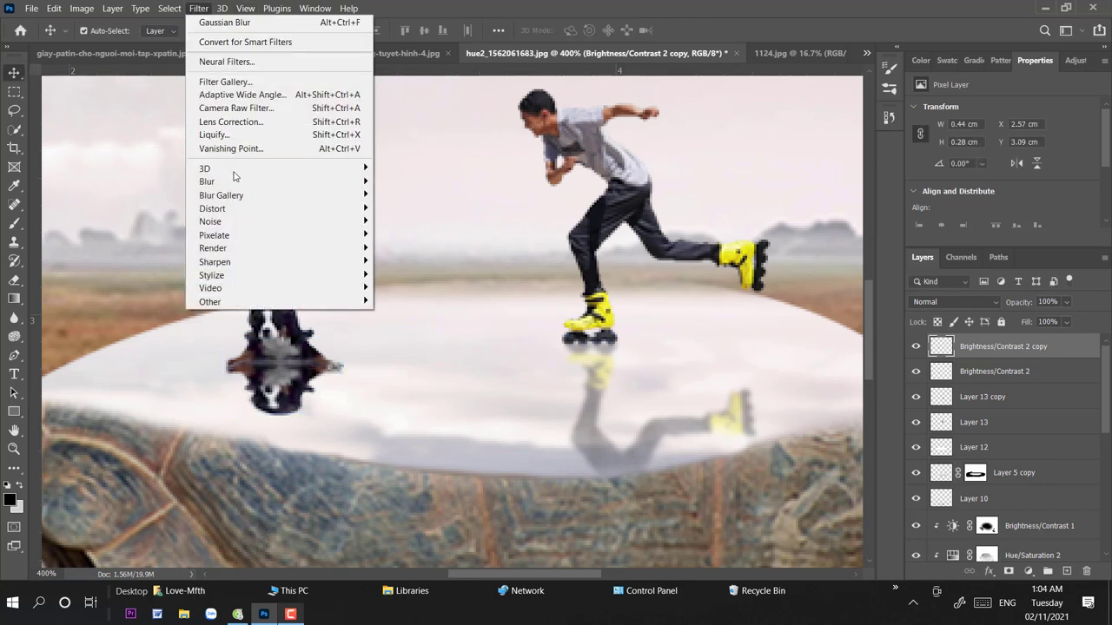
pyautogui.moveTo(207, 181)
pyautogui.click(426, 234)
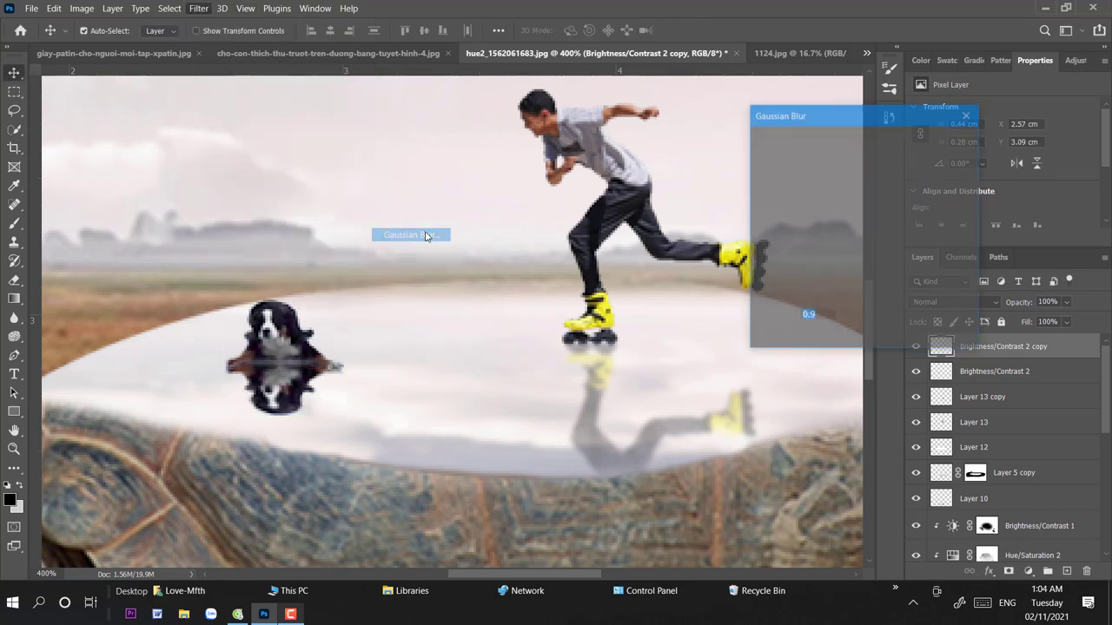
pyautogui.click(944, 142)
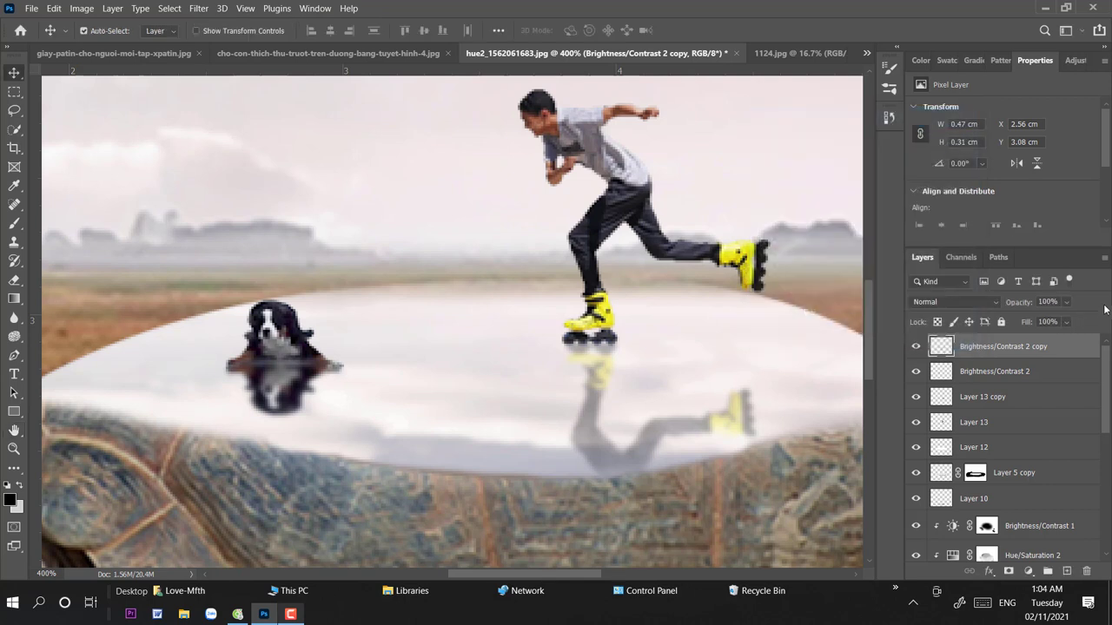
pyautogui.moveTo(1084, 328); pyautogui.dragTo(1078, 321)
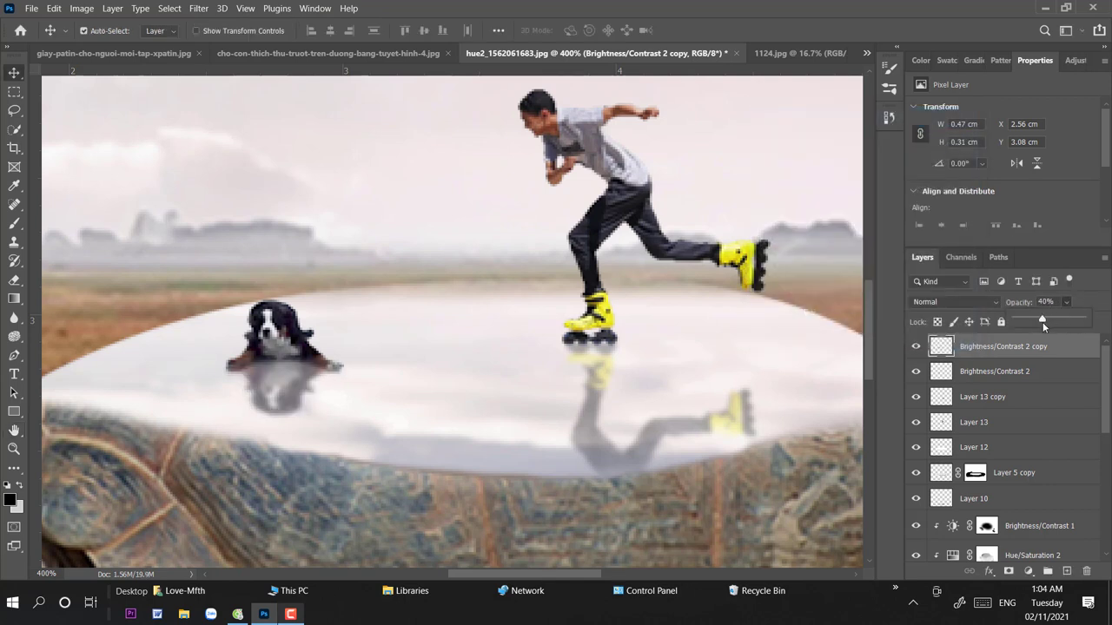
pyautogui.moveTo(1044, 322); pyautogui.dragTo(1045, 321)
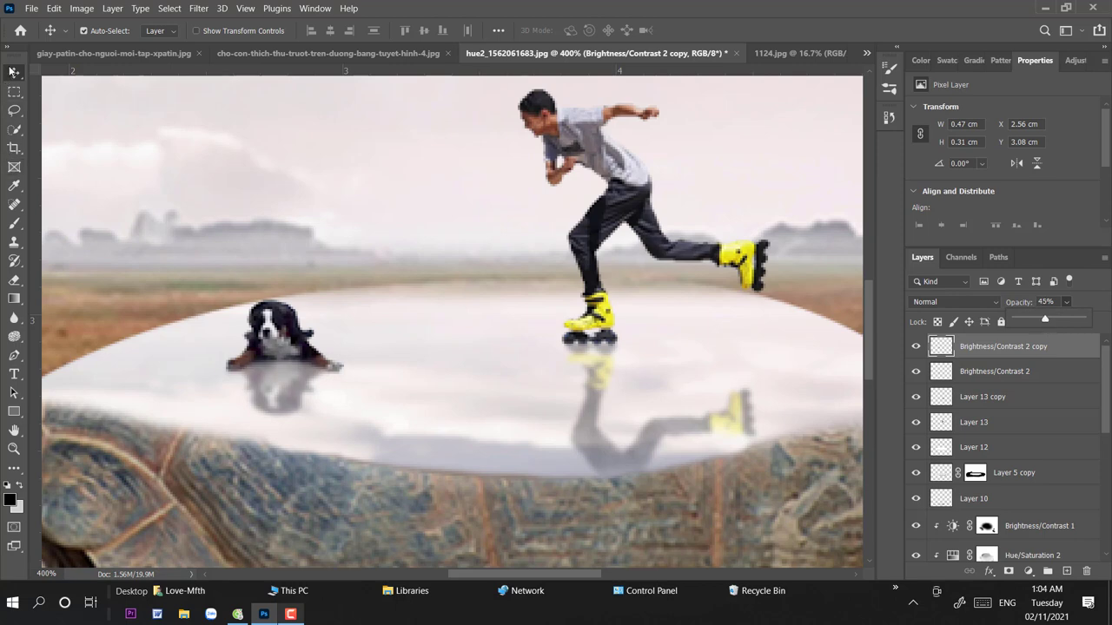
pyautogui.hotkey('ctrl', '-')
pyautogui.hotkey('ctrl', '-')
pyautogui.hotkey('ctrl', '-')
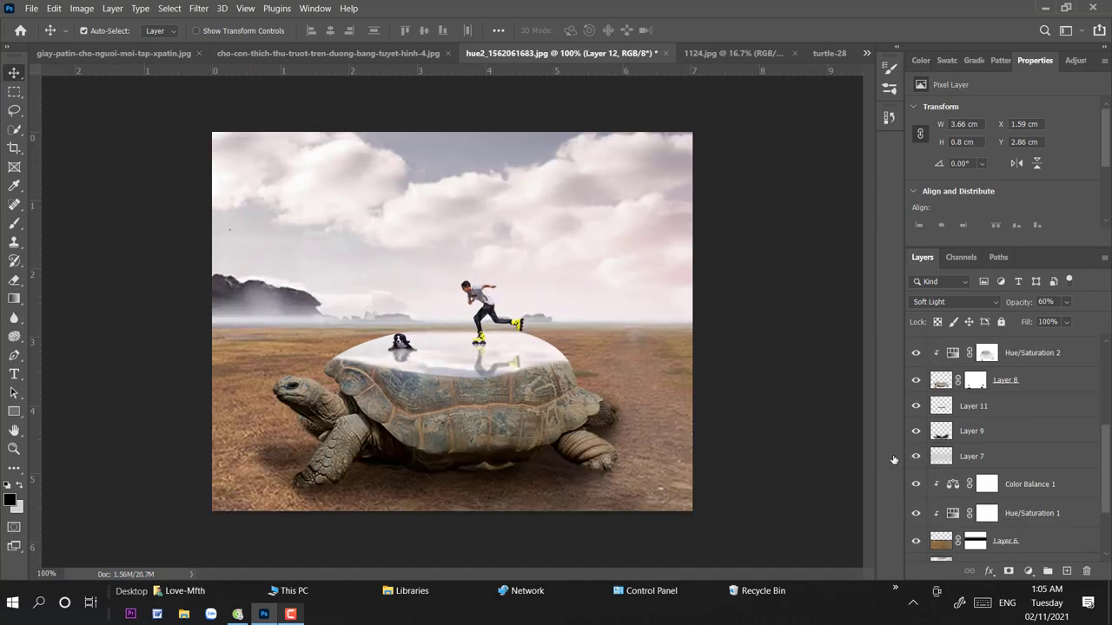
# Step: Move haze Layer 7 to the top of the stack and stretch it taller downward
pyautogui.moveTo(1014, 462); pyautogui.dragTo(1005, 349)
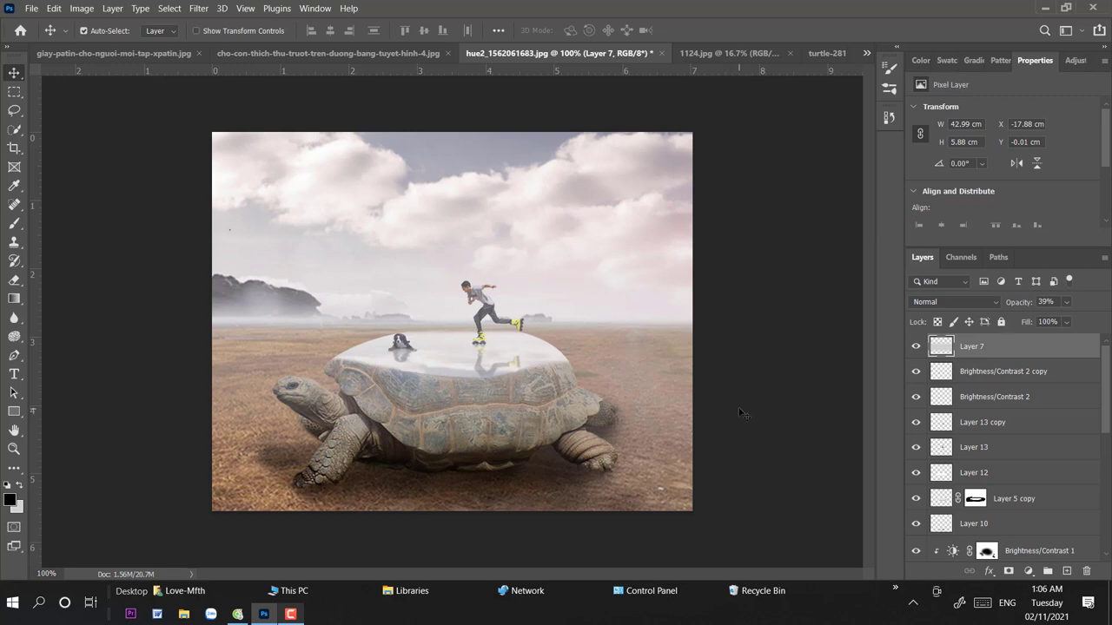
pyautogui.hotkey('ctrl', 't')
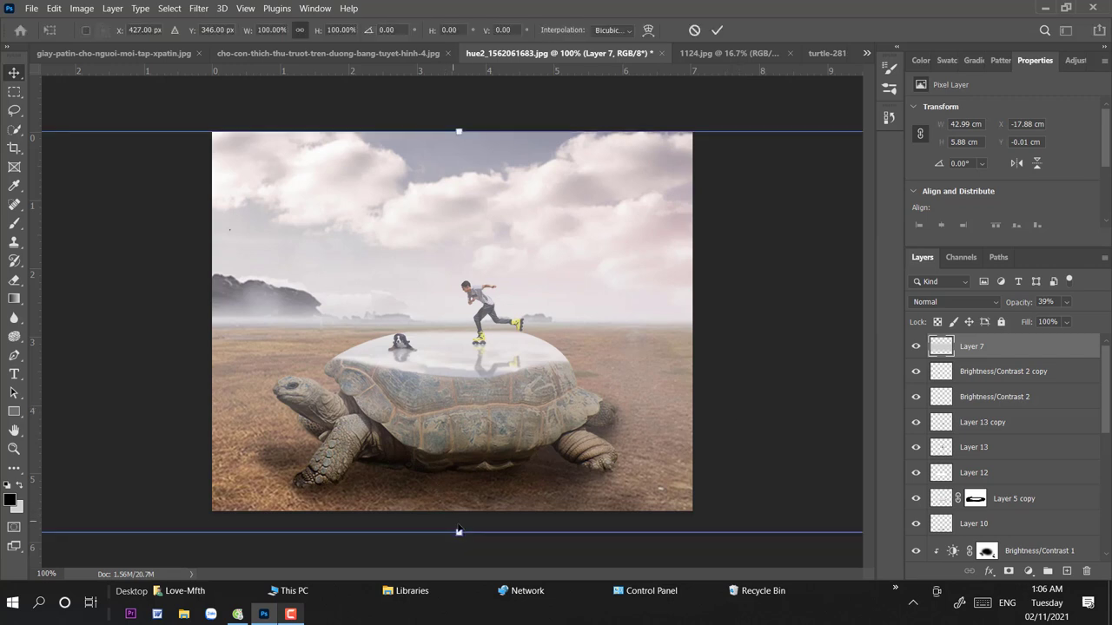
pyautogui.moveTo(458, 530); pyautogui.dragTo(466, 599)
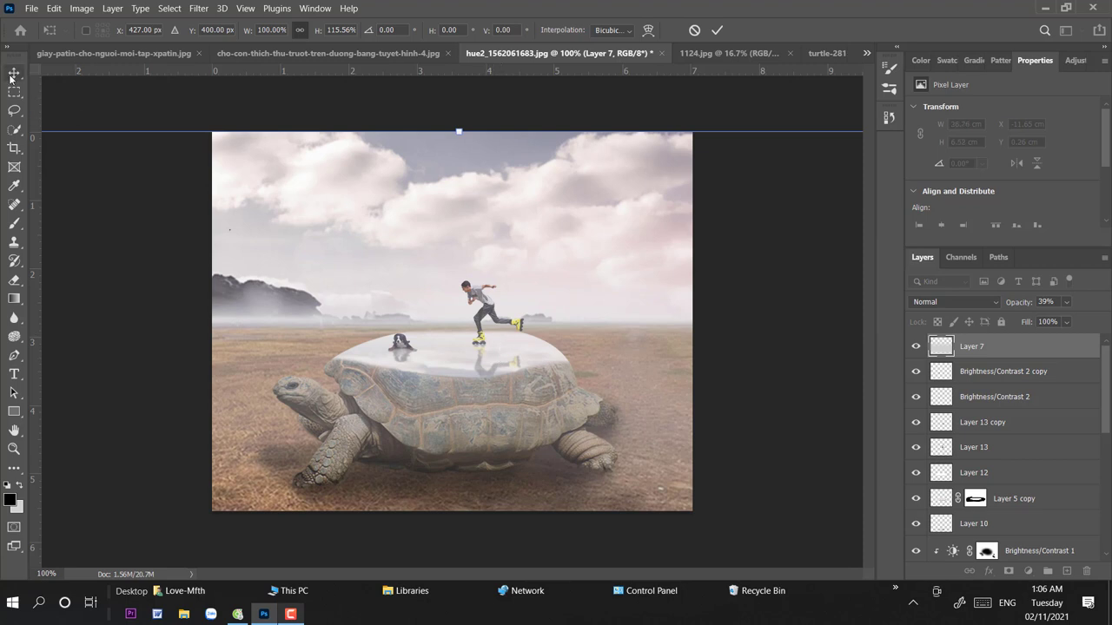
pyautogui.press('Return')
# Step: Try 80% fill and 51% opacity on the haze, then revert to 39% opacity and lower it
pyautogui.click(1067, 321)
pyautogui.moveTo(1086, 339); pyautogui.dragTo(1044, 341)
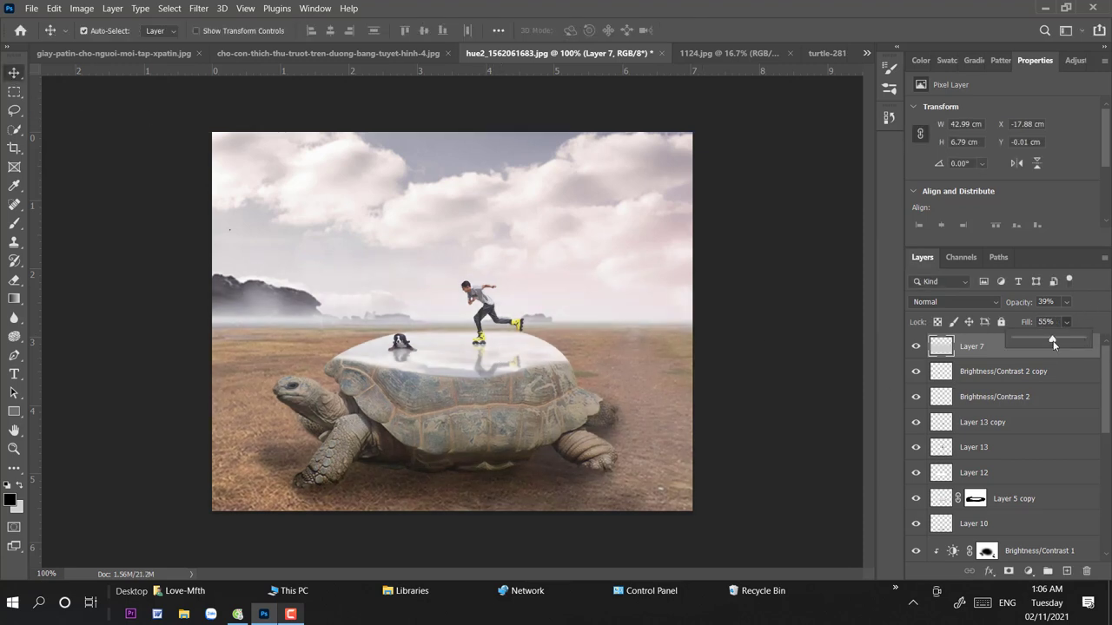
pyautogui.moveTo(1066, 343); pyautogui.dragTo(1068, 342)
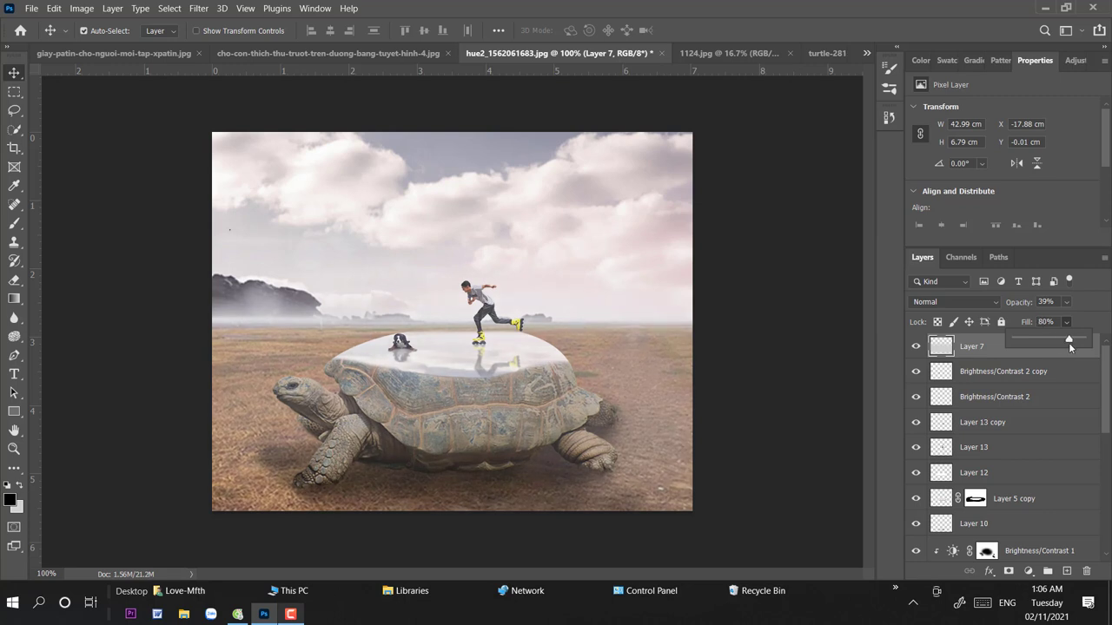
pyautogui.click(1067, 302)
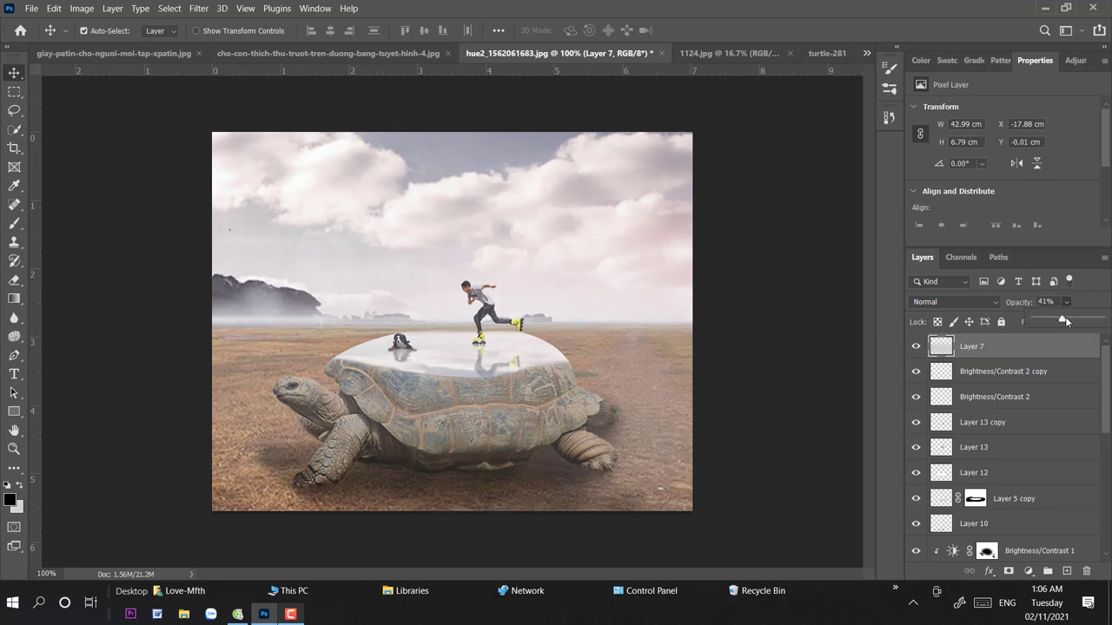
pyautogui.moveTo(1065, 322); pyautogui.dragTo(1073, 321)
pyautogui.hotkey('ctrl', 'z')
pyautogui.hotkey('ctrl', 'z')
pyautogui.hotkey('ctrl', 'z')
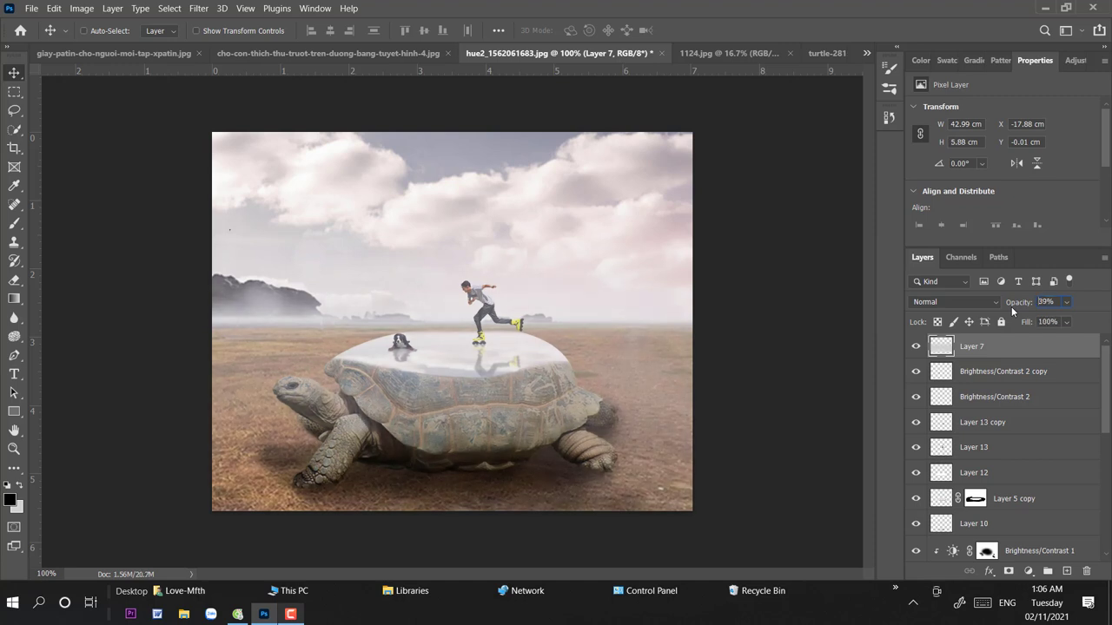
pyautogui.hotkey('ctrl', 'shift', '[')
pyautogui.hotkey('ctrl', 'v')
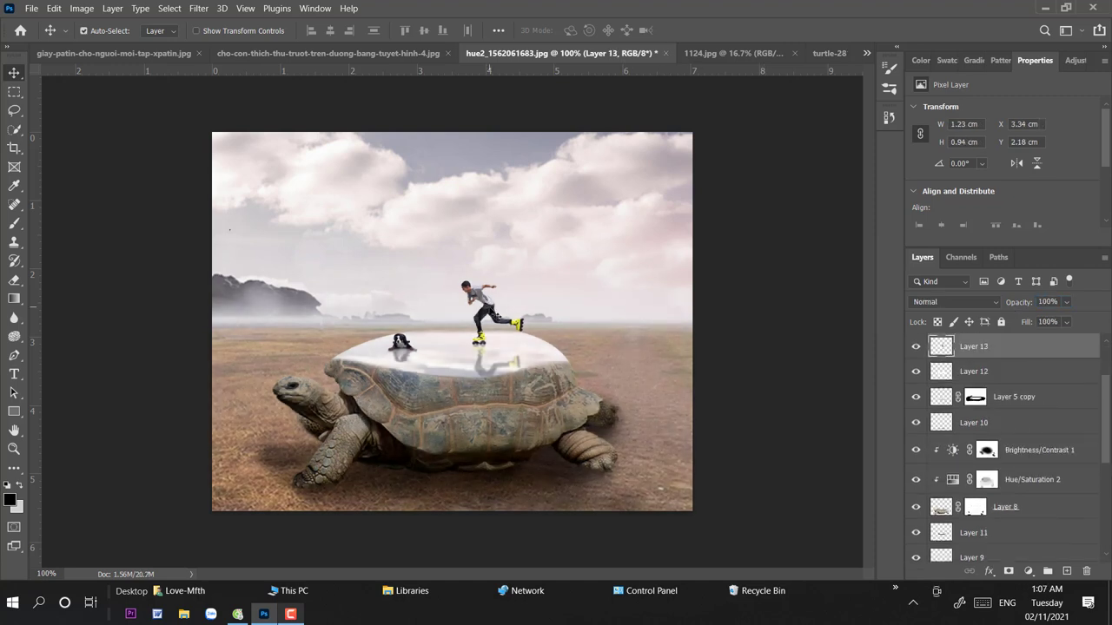
# Step: Add a new layer and set up a soft brush with #ffffff white
pyautogui.click(1067, 570)
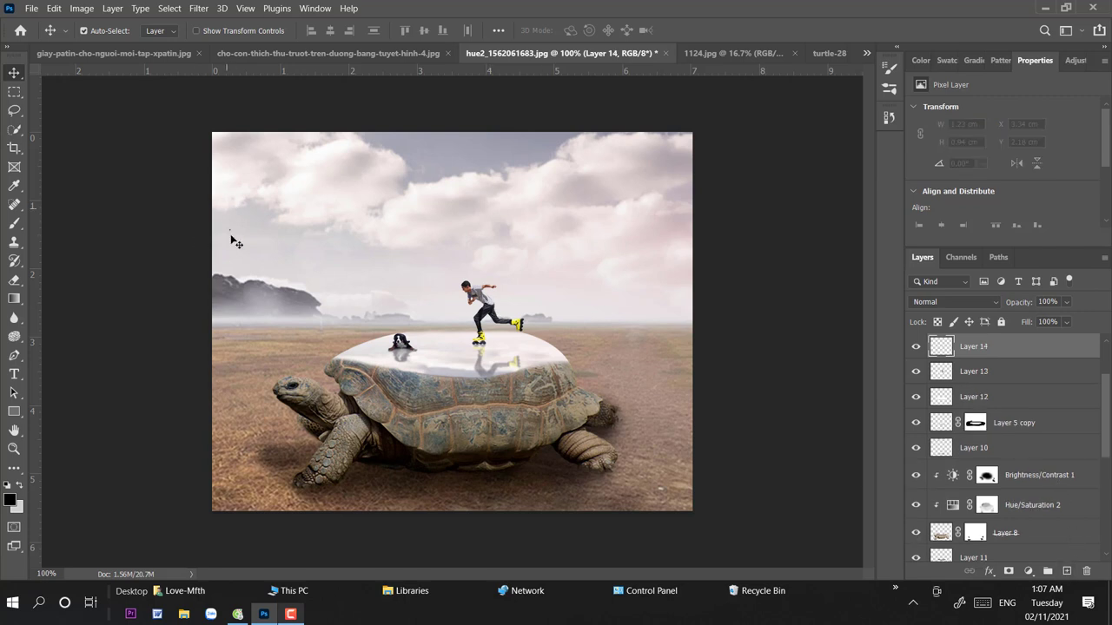
pyautogui.click(14, 223)
pyautogui.rightClick(396, 315)
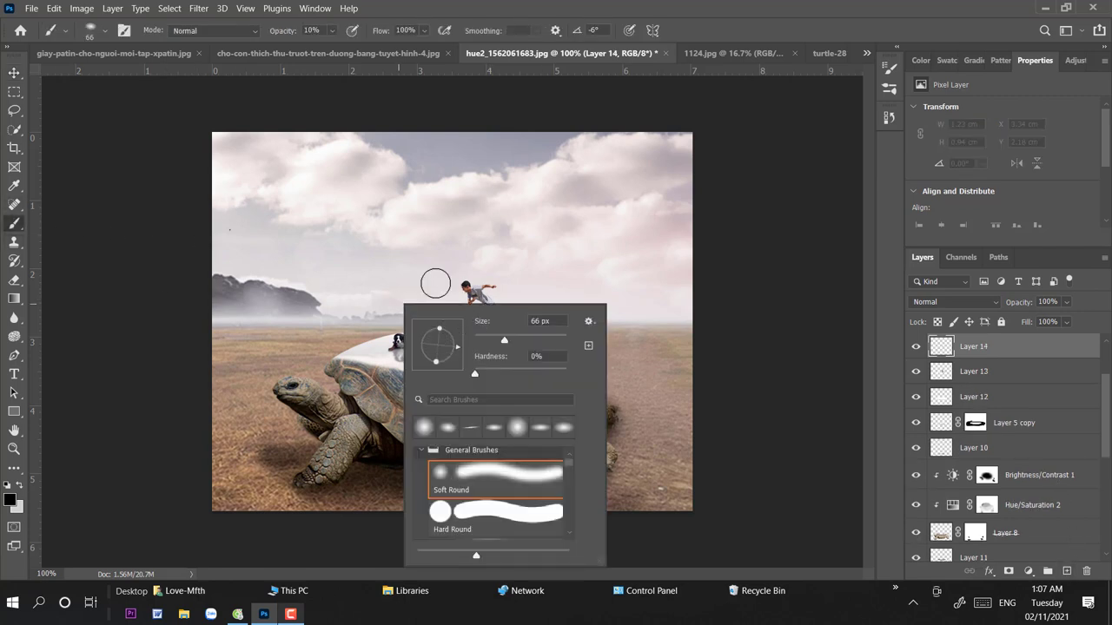
pyautogui.click(10, 497)
pyautogui.write('ffffff')
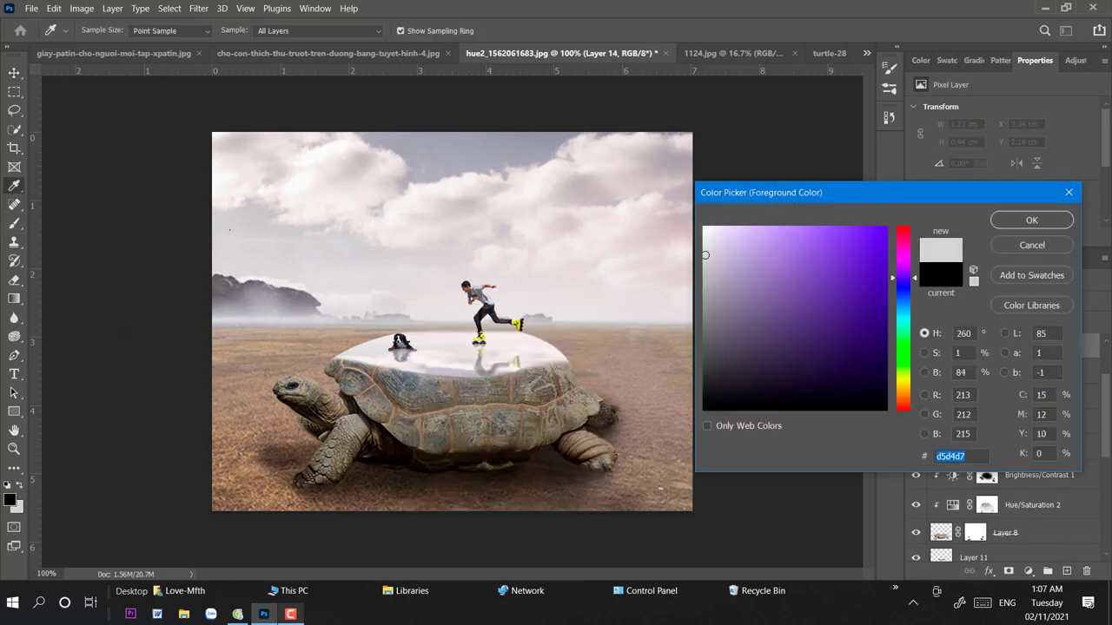
pyautogui.press('Return')
# Step: Paint a faint white glow near the shell top, undoing the stronger 26% stroke
pyautogui.moveTo(549, 332); pyautogui.dragTo(546, 330)
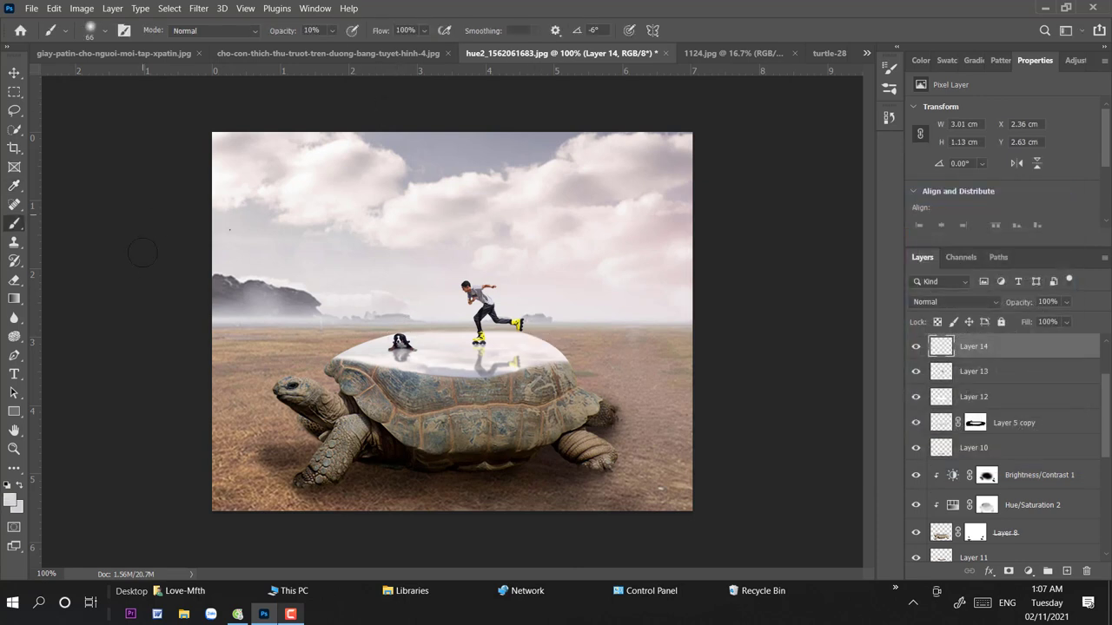
pyautogui.press('2')
pyautogui.press('6')
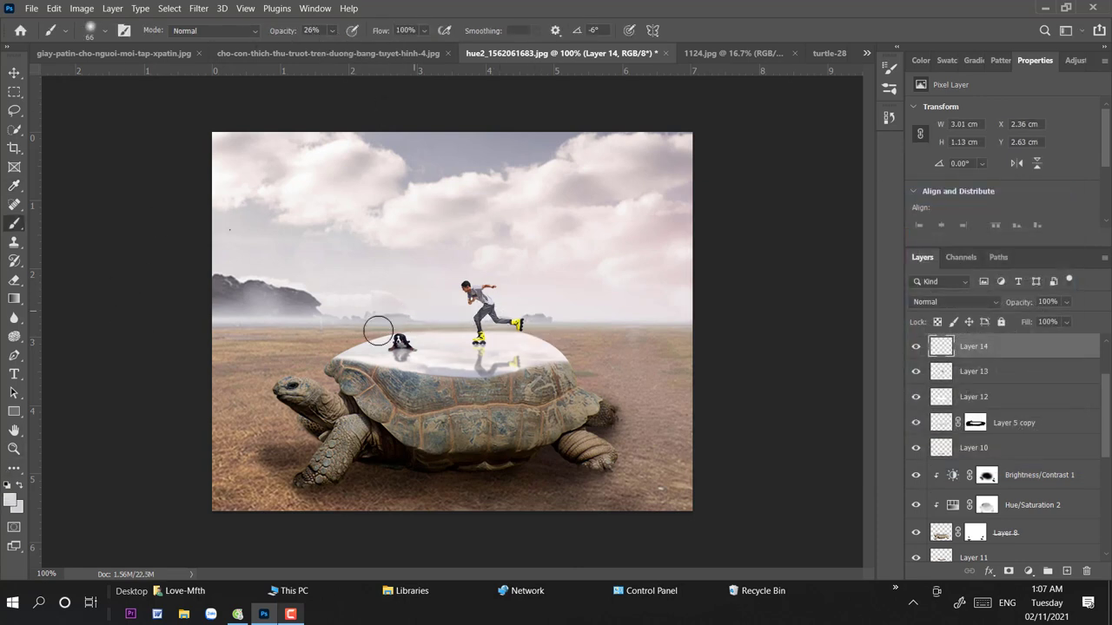
pyautogui.moveTo(379, 331); pyautogui.dragTo(571, 354)
pyautogui.hotkey('ctrl', 'z')
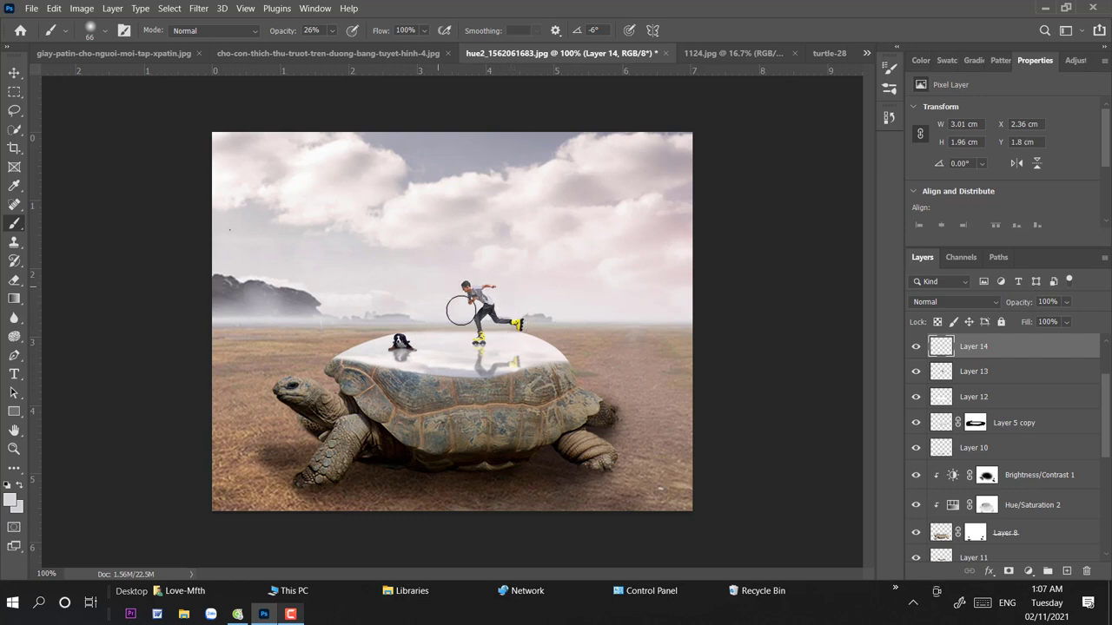
pyautogui.press('v')
pyautogui.click(530, 218)
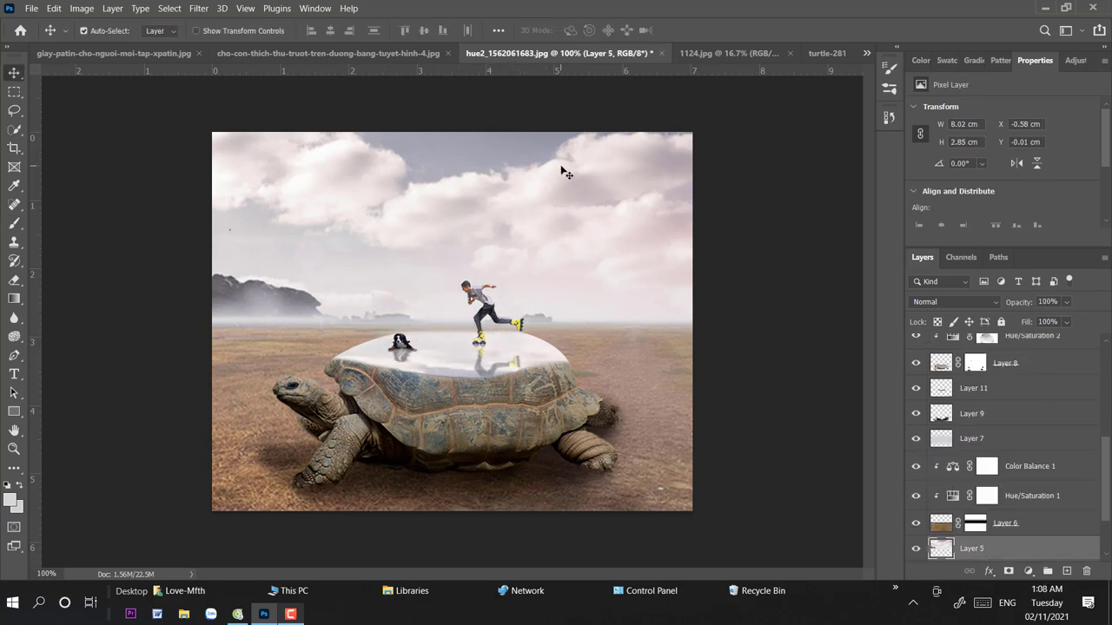
# Step: Shift Layer 5 down slightly and crop away the white band along the top
pyautogui.moveTo(561, 172); pyautogui.dragTo(560, 218)
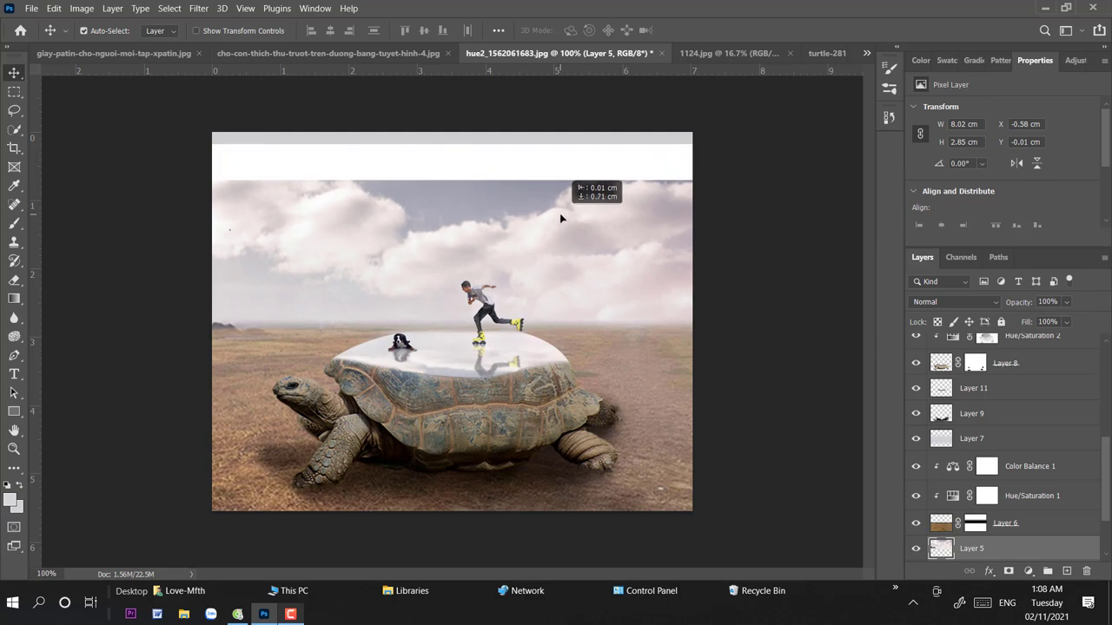
pyautogui.click(14, 148)
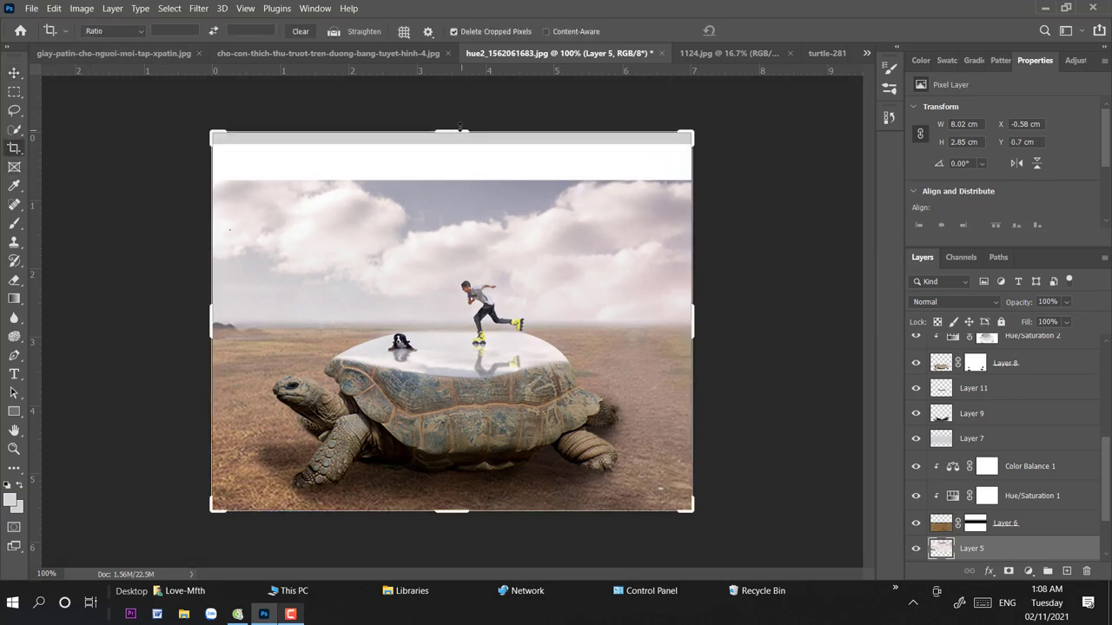
pyautogui.moveTo(460, 127); pyautogui.dragTo(466, 168)
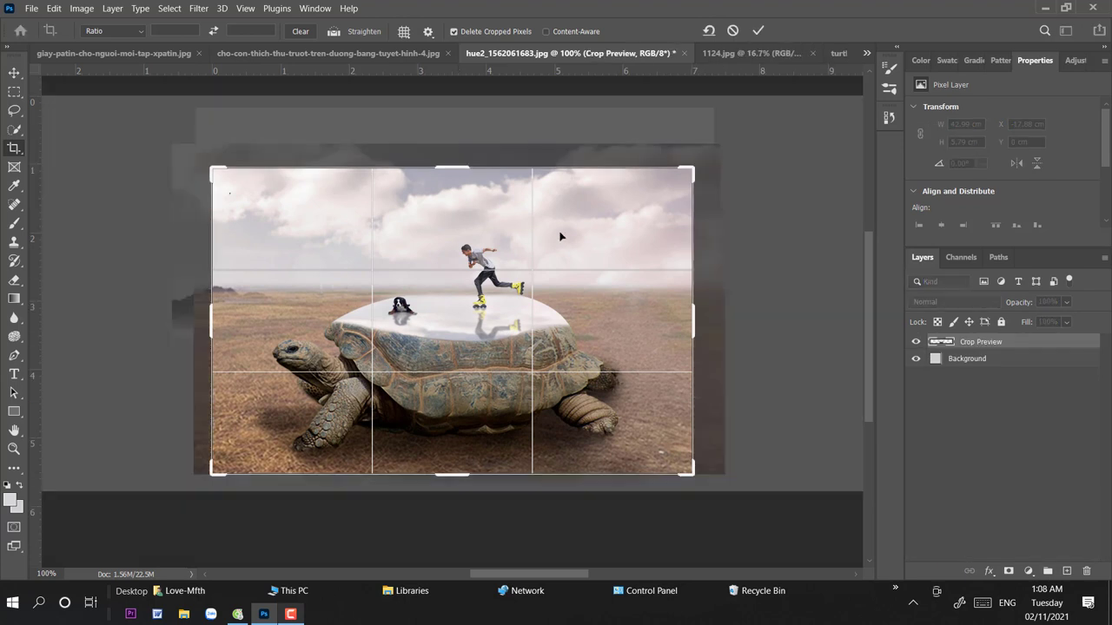
pyautogui.moveTo(572, 224); pyautogui.dragTo(573, 217)
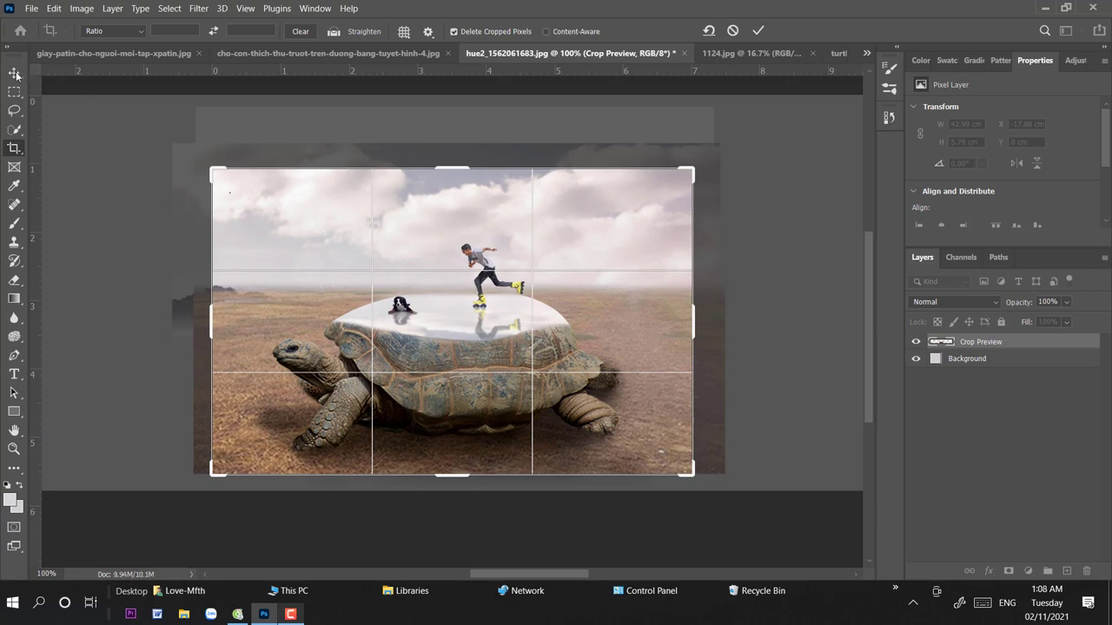
pyautogui.click(16, 74)
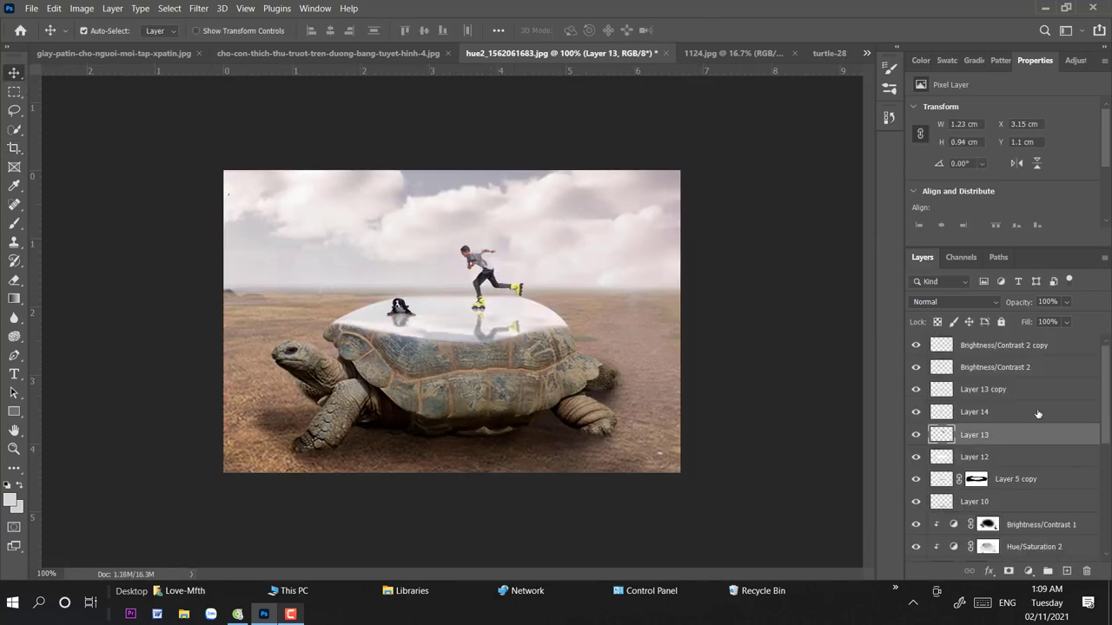
# Step: Scale Layer 13 through Brightness/Contrast 2 copy to about 119%, then merge the layers
pyautogui.keyDown('shift'); pyautogui.click(1024, 346); pyautogui.keyUp('shift')
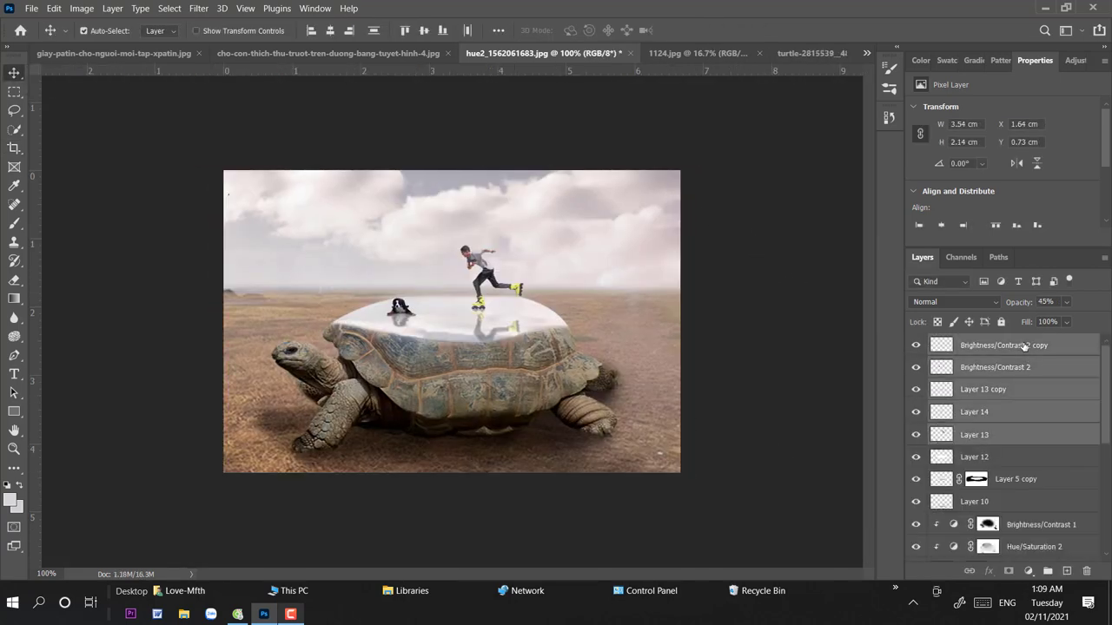
pyautogui.hotkey('ctrl', 't')
pyautogui.moveTo(456, 220); pyautogui.dragTo(456, 189)
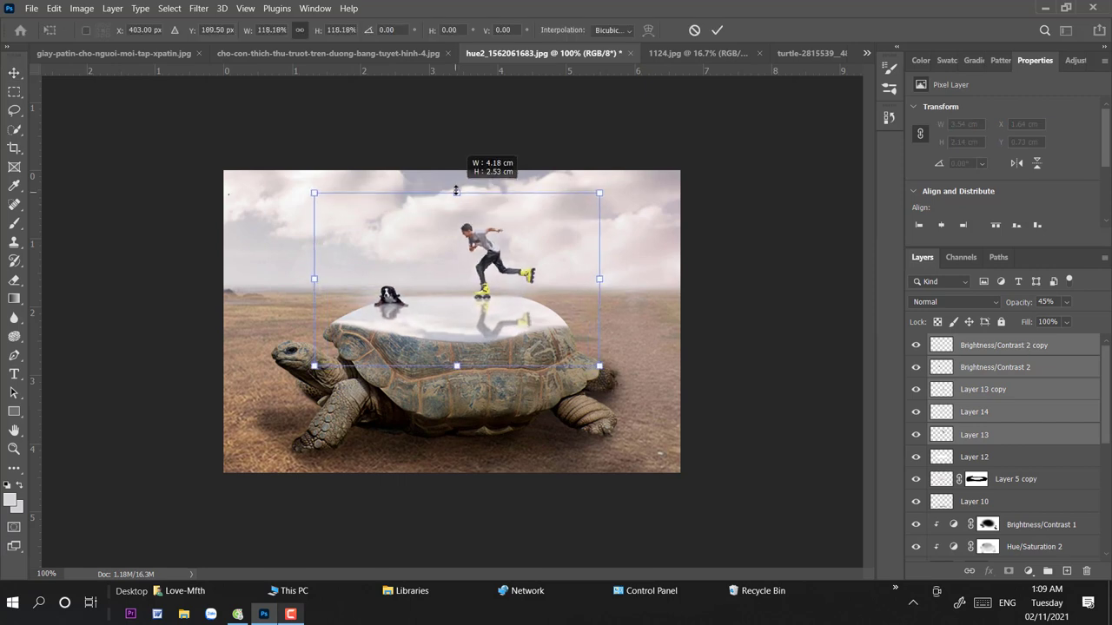
pyautogui.moveTo(509, 227); pyautogui.dragTo(512, 232)
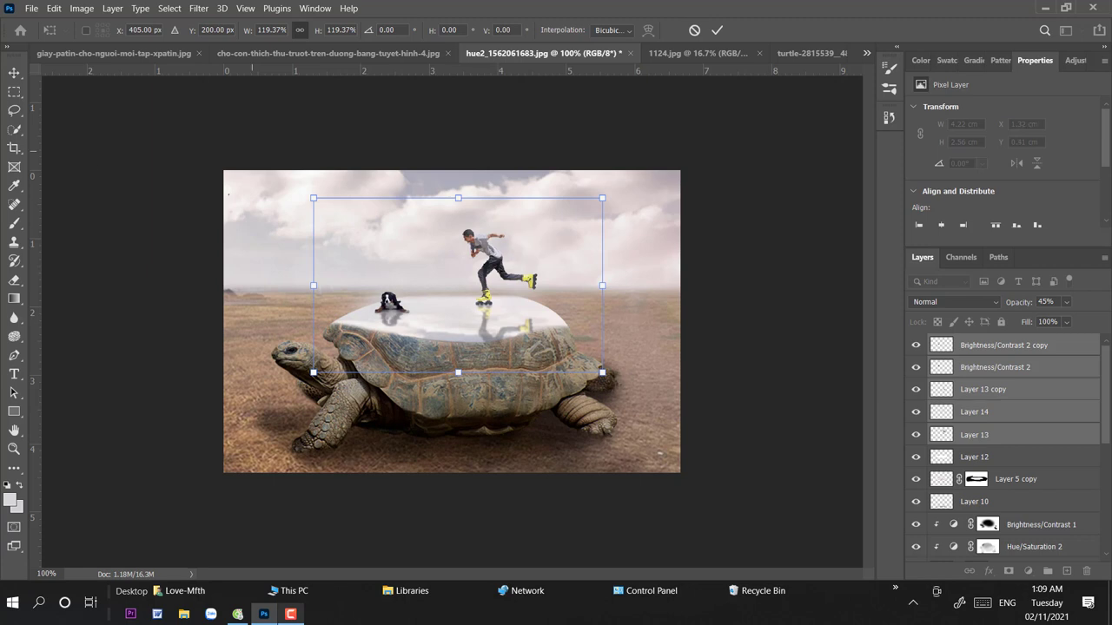
pyautogui.press('Return')
pyautogui.hotkey('ctrl', 'e')
pyautogui.click(1030, 571)
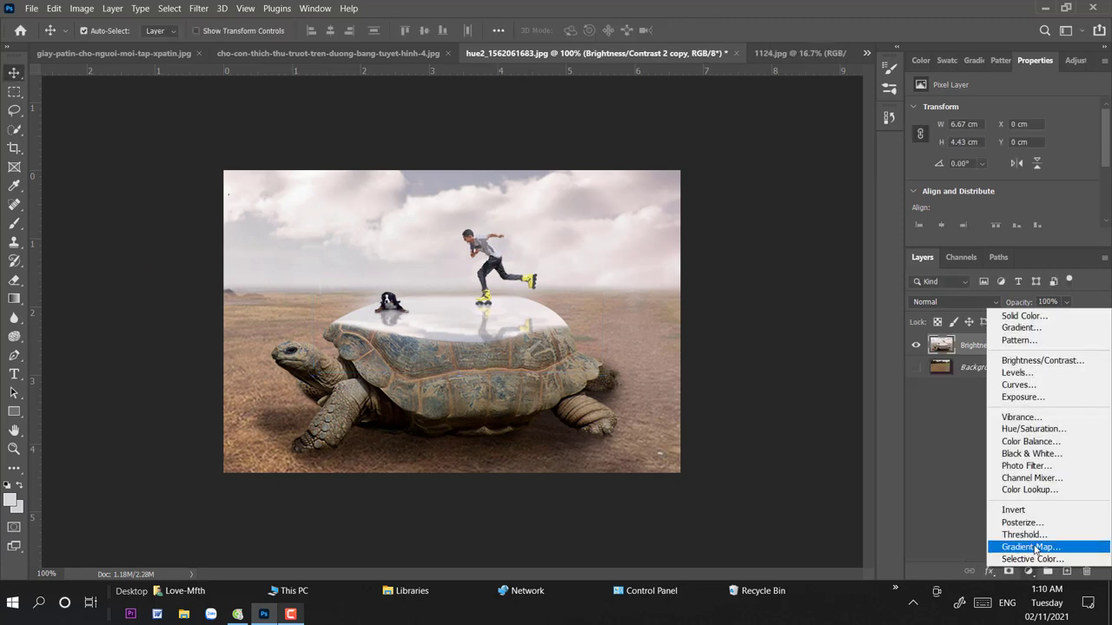
# Step: Add a midtone Color Balance of +3 red and -3 green, merged into the composite
pyautogui.click(1030, 442)
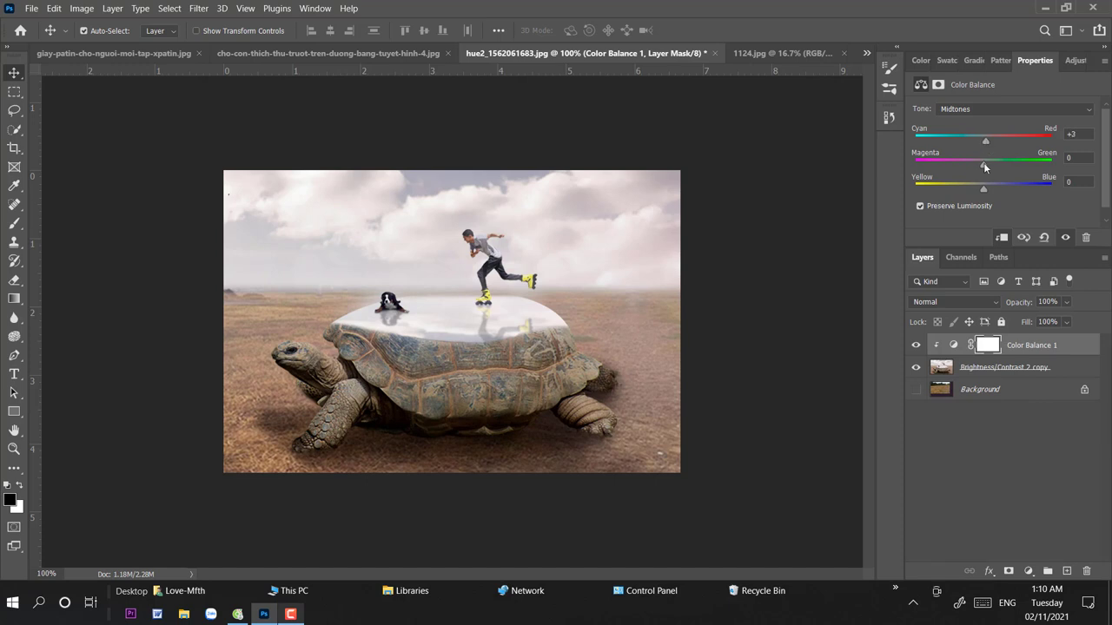
pyautogui.moveTo(983, 162); pyautogui.dragTo(983, 163)
pyautogui.hotkey('ctrl', 'e')
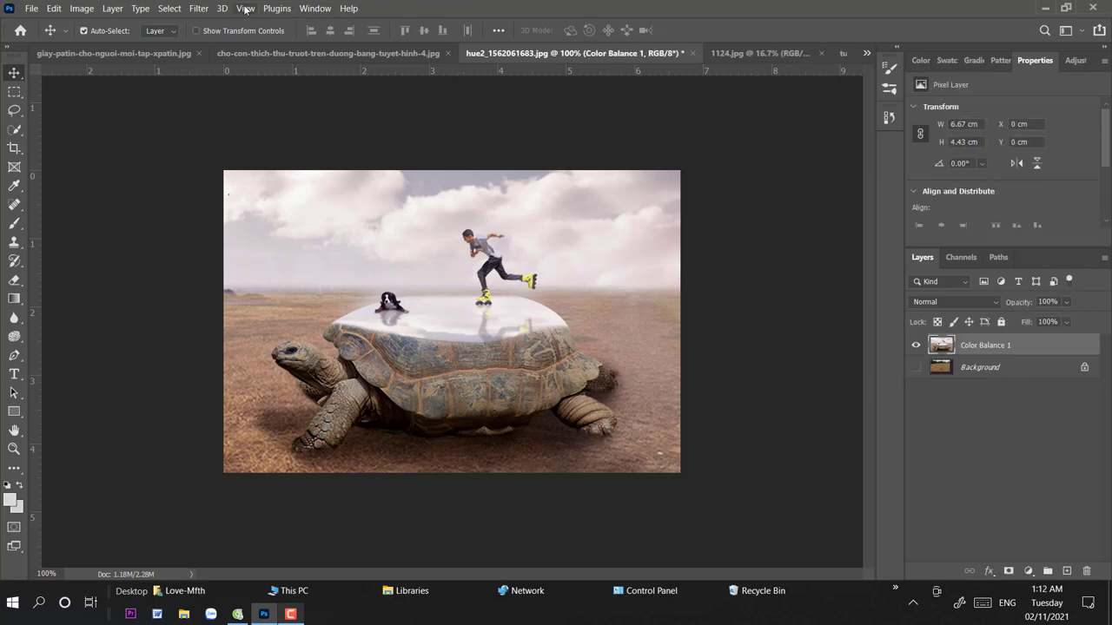
# Step: In Camera Raw Filter, set exposure -0.75, contrast -14, and adjust shadows, whites and blacks
pyautogui.click(245, 9)
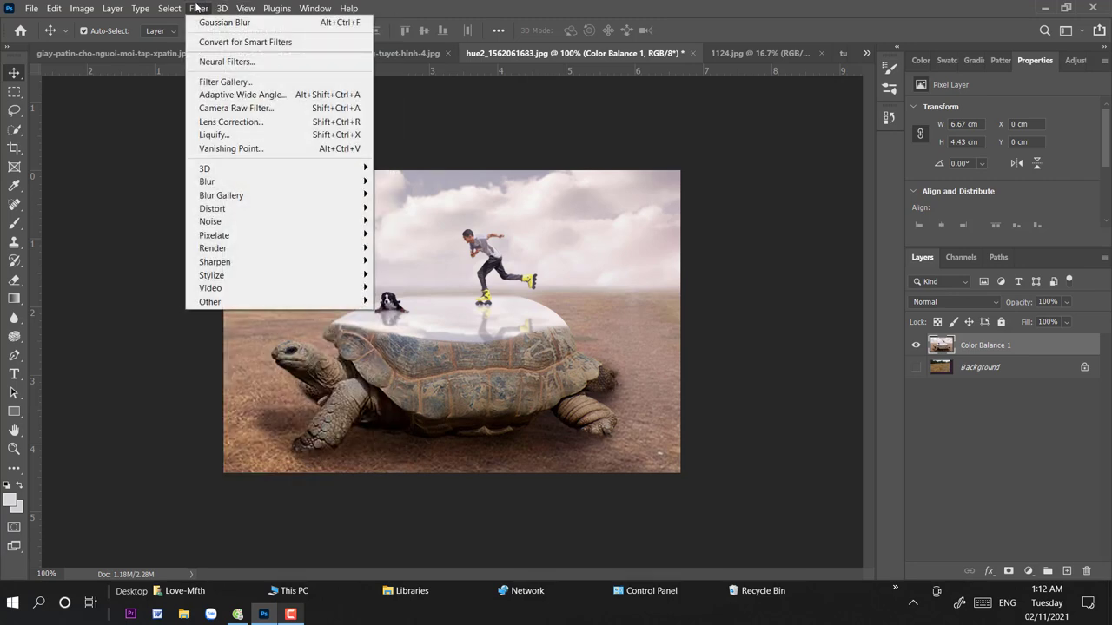
pyautogui.click(228, 108)
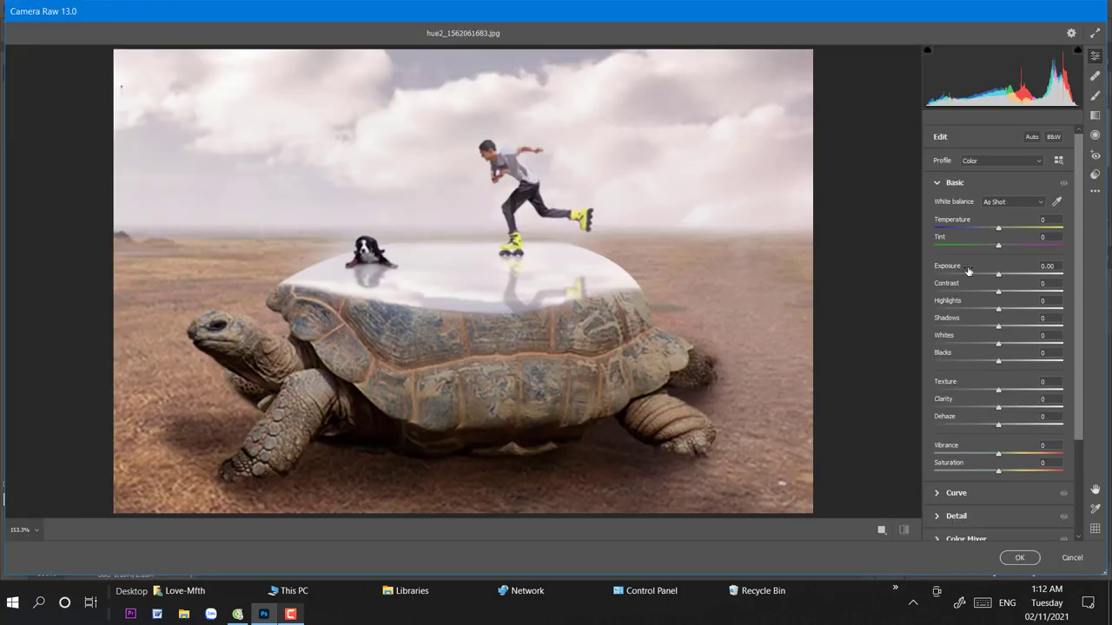
pyautogui.moveTo(997, 274)
pyautogui.mouseDown()
pyautogui.moveTo(985, 274)
pyautogui.moveTo(1019, 293)
pyautogui.moveTo(993, 294)
pyautogui.moveTo(1014, 310)
pyautogui.mouseUp()
pyautogui.moveTo(985, 274); pyautogui.dragTo(989, 276)
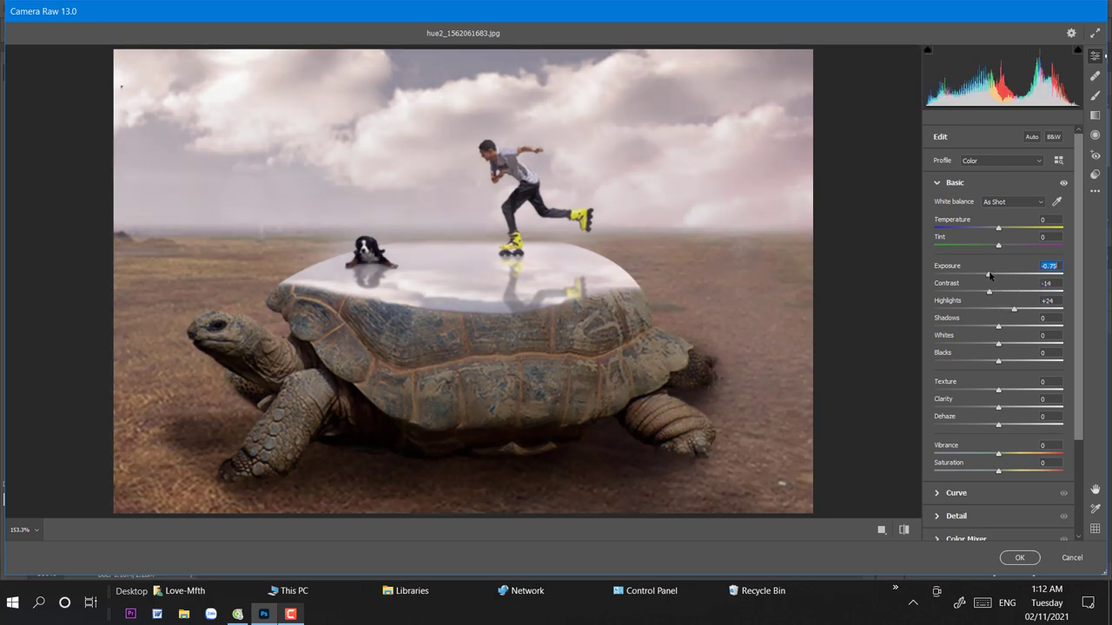
pyautogui.moveTo(998, 327)
pyautogui.mouseDown()
pyautogui.moveTo(1008, 326)
pyautogui.moveTo(983, 344)
pyautogui.moveTo(1006, 361)
pyautogui.moveTo(995, 364)
pyautogui.moveTo(1016, 391)
pyautogui.moveTo(1032, 391)
pyautogui.moveTo(997, 409)
pyautogui.moveTo(1008, 425)
pyautogui.mouseUp()
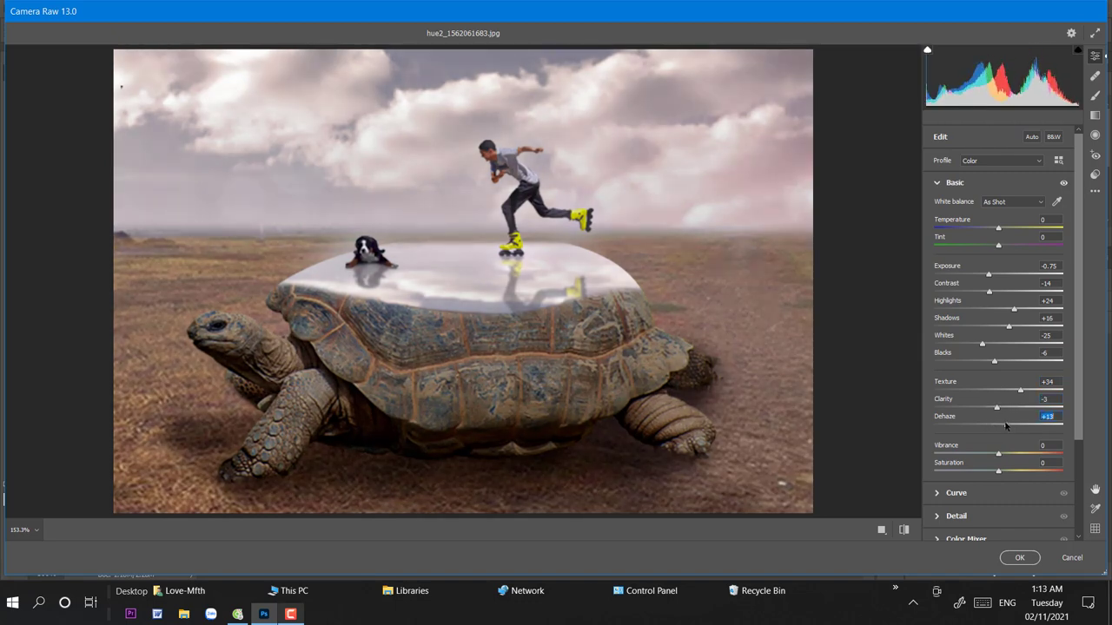